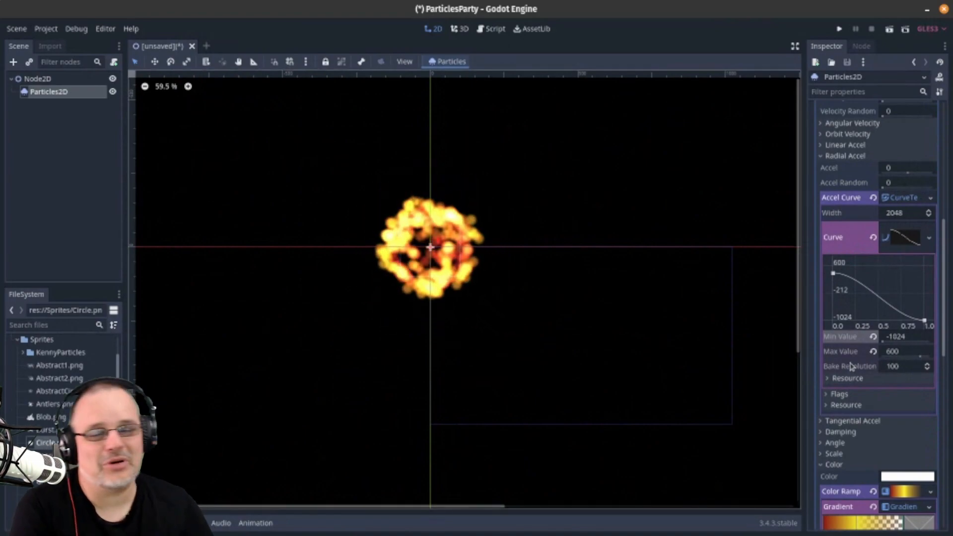
Change the first color stop of the particle color ramp gradient to purple (711485)
mouse_move(851, 366)
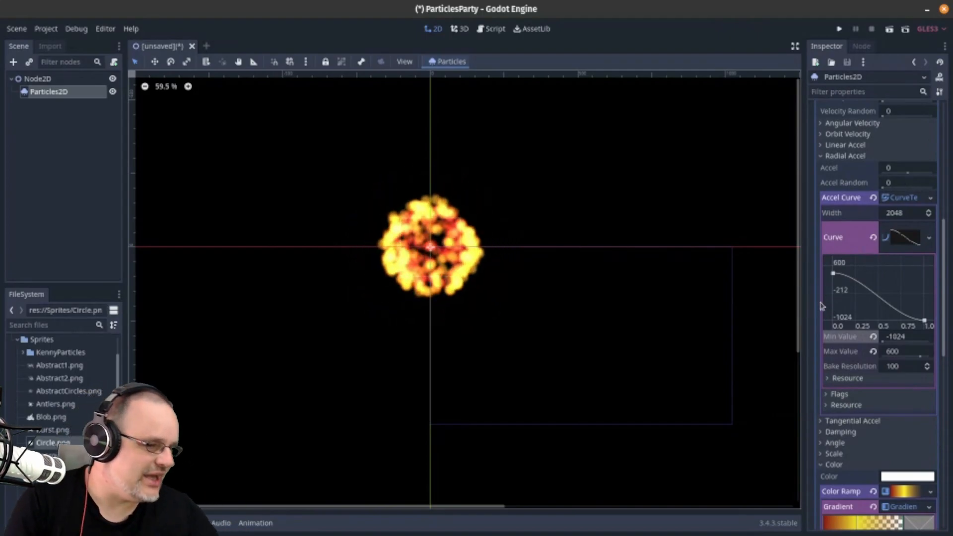
scroll(828, 340, "down", 3)
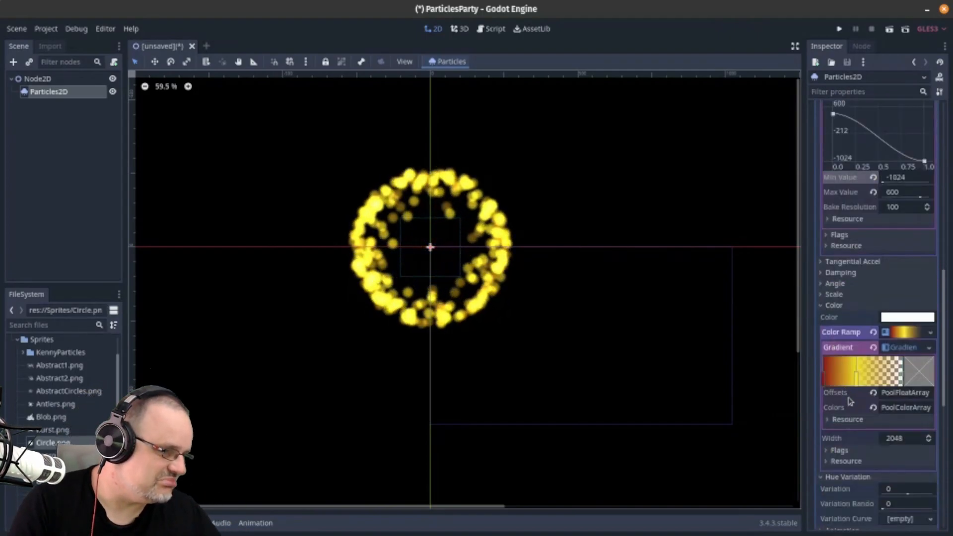
left_click(822, 381)
scroll(914, 397, "down", 3)
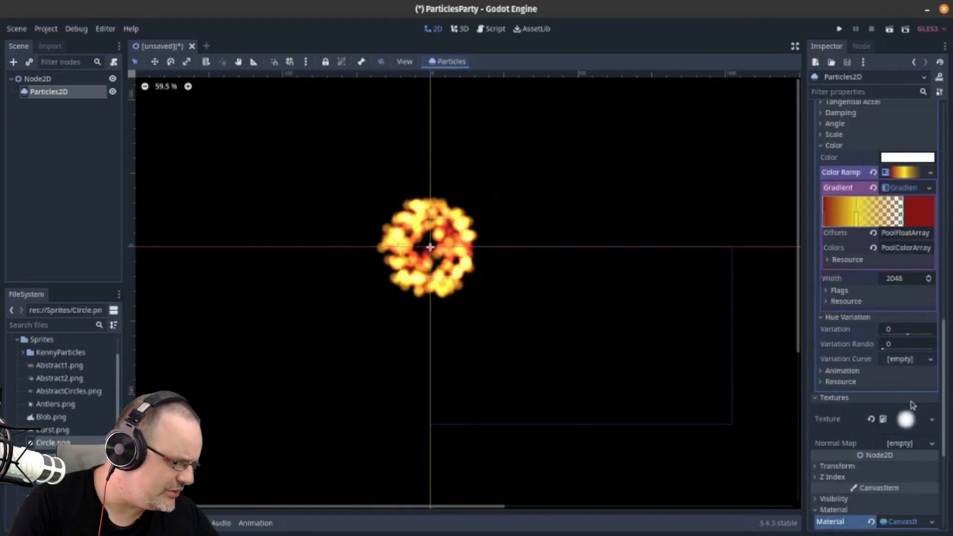
scroll(911, 404, "down", 3)
scroll(916, 367, "up", 4)
left_click(932, 262)
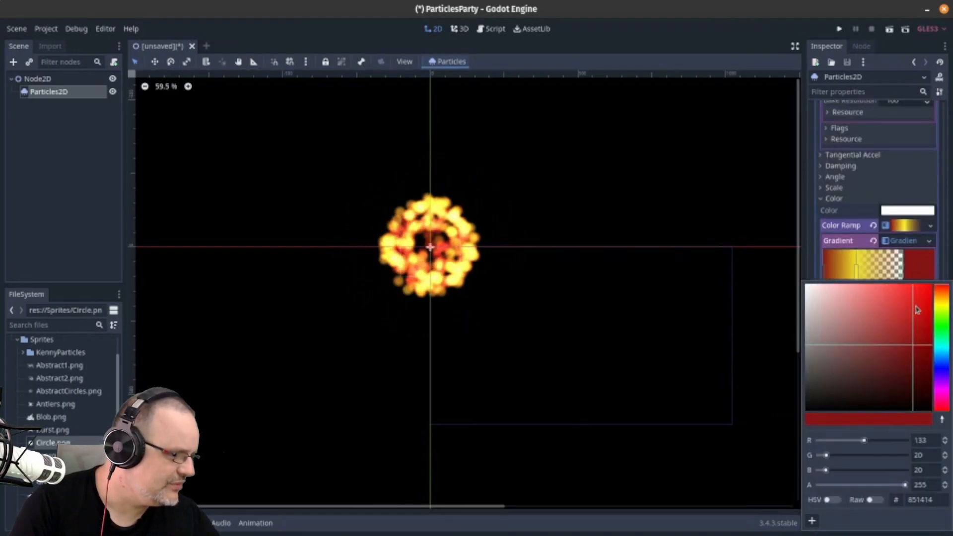
left_click_drag(939, 372, 943, 389)
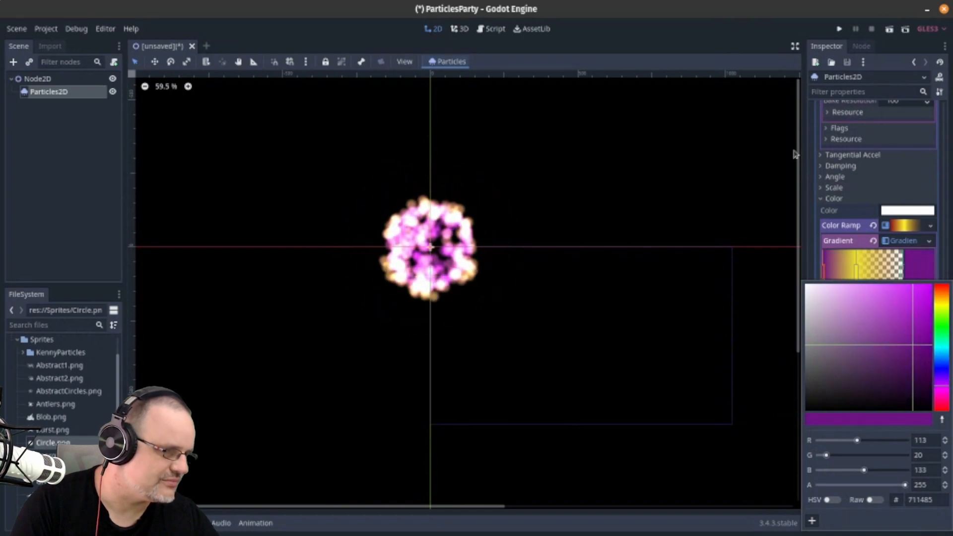
left_click(726, 47)
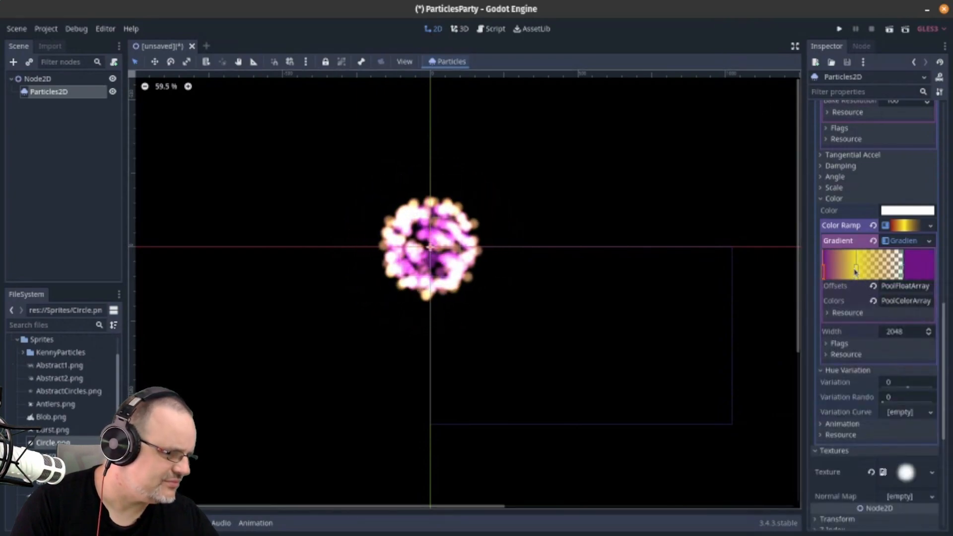
Change the middle color stop of the color ramp gradient to cyan (29eaec)
left_click(855, 271)
left_click(921, 275)
left_click_drag(945, 311, 947, 351)
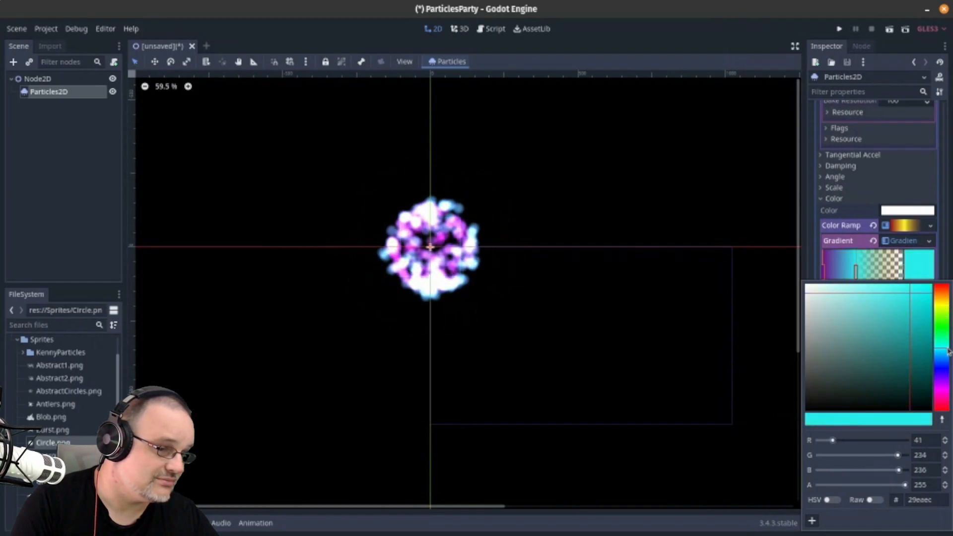
left_click(671, 33)
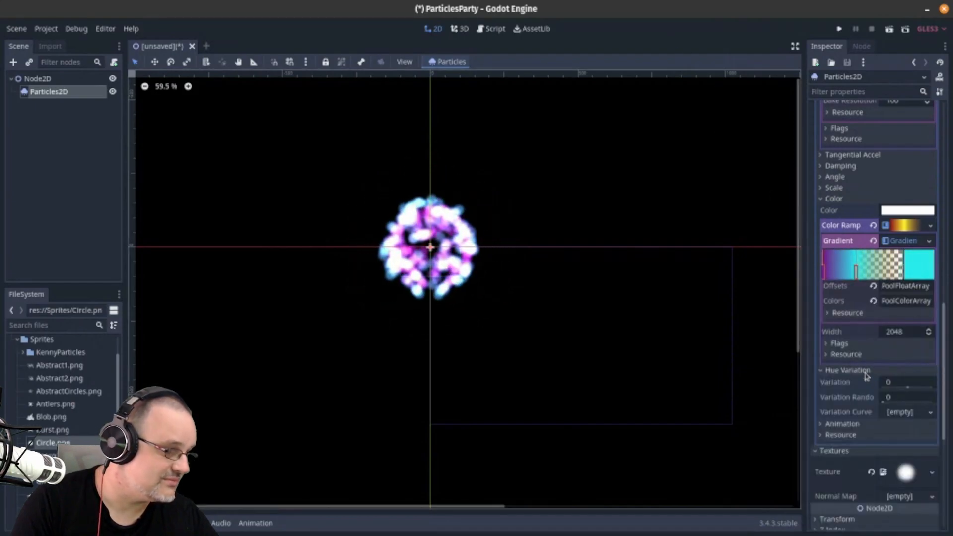
Clear the curve from the Radial Accel curve texture
scroll(886, 366, "up", 4)
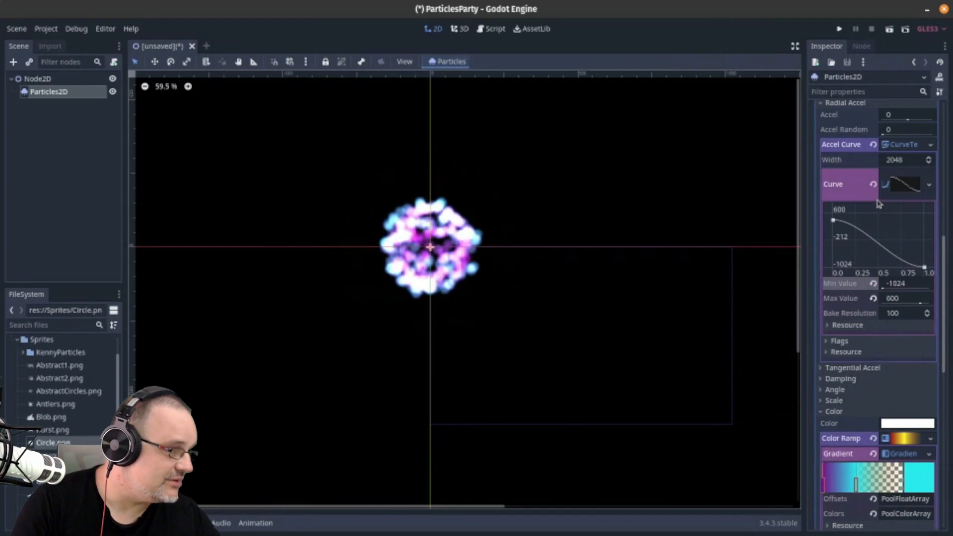
left_click(872, 183)
scroll(889, 263, "up", 3)
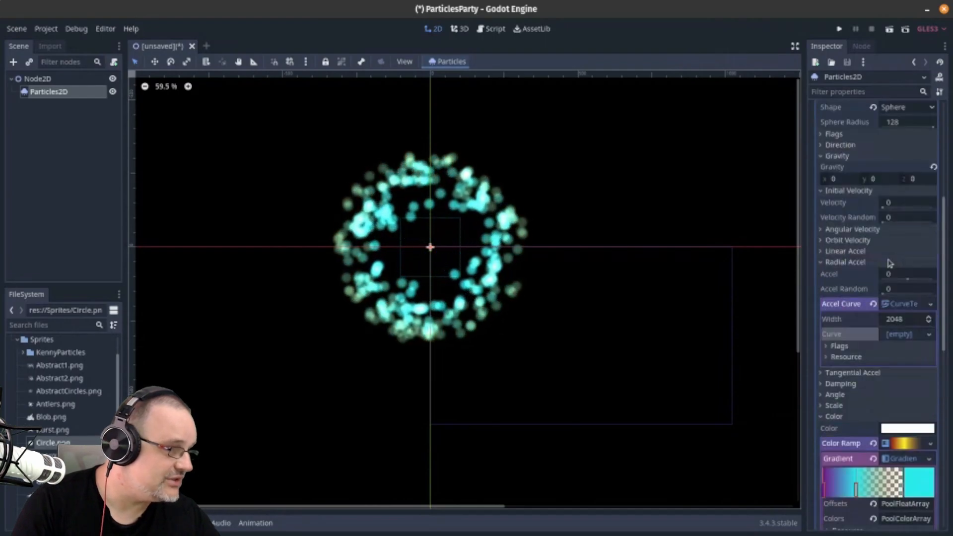
left_click(909, 275)
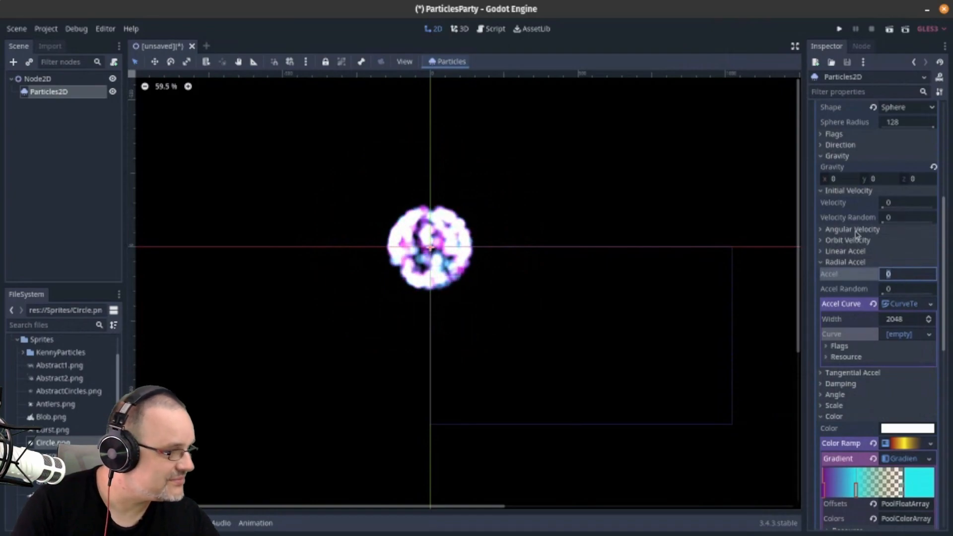
Reset the particle Scale in the process material to 1
scroll(843, 206, "up", 5)
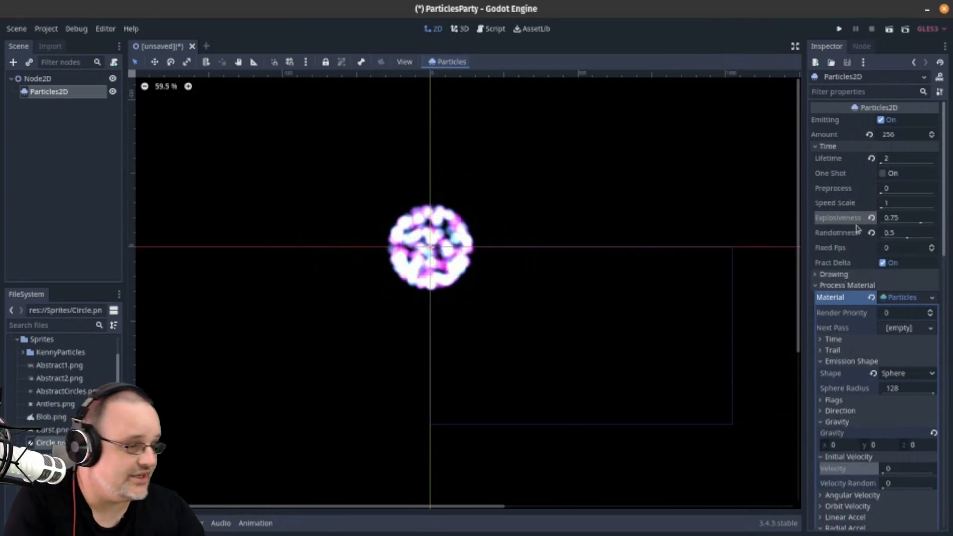
scroll(857, 325, "down", 8)
scroll(857, 325, "down", 5)
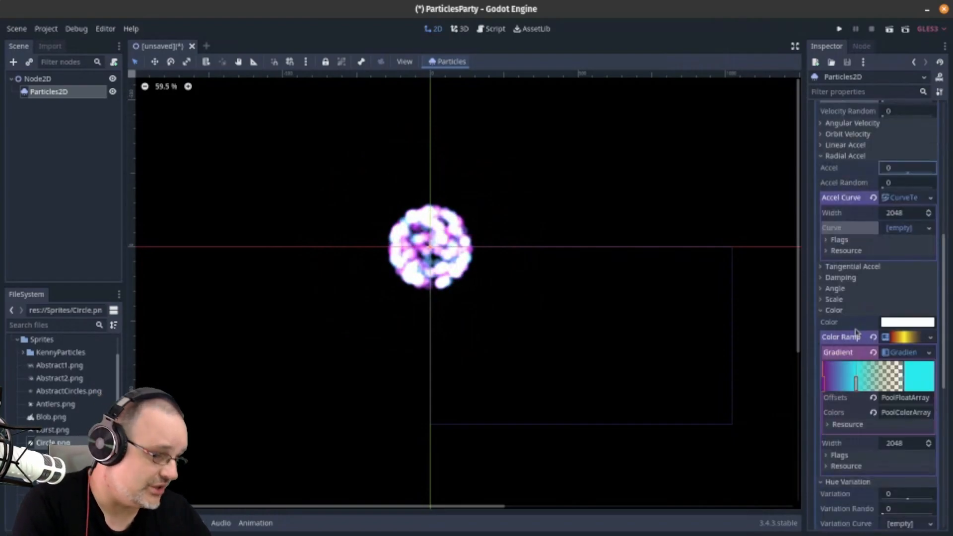
scroll(854, 341, "down", 4)
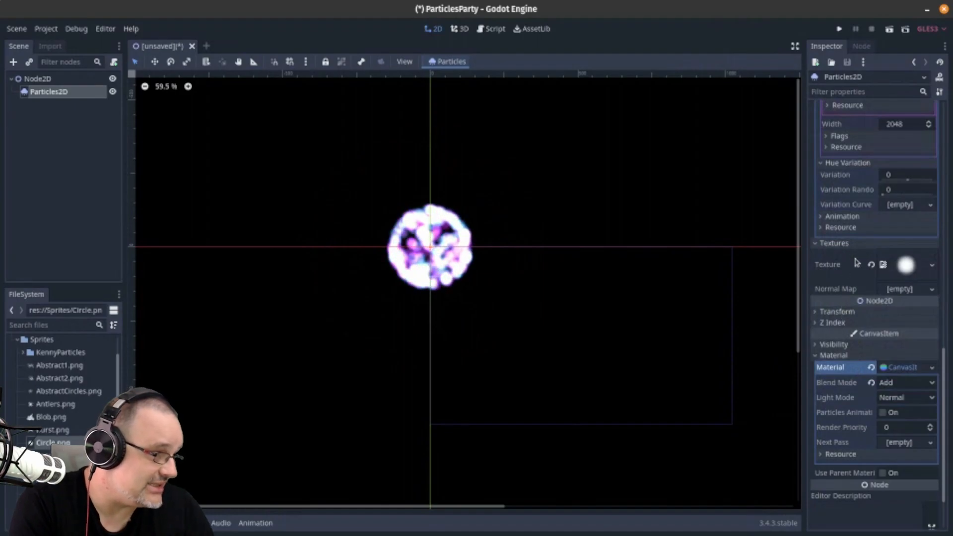
scroll(856, 255, "up", 6)
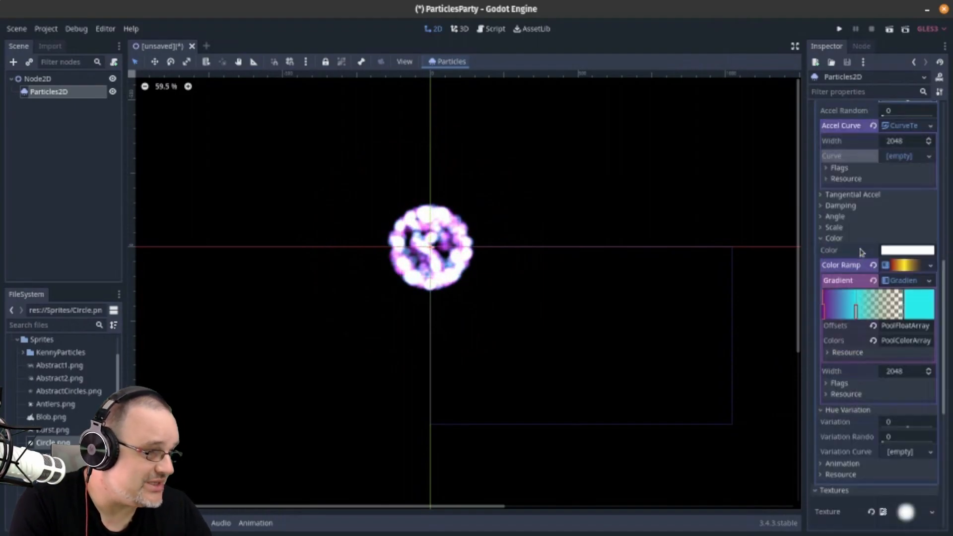
left_click(862, 228)
scroll(873, 243, "up", 1)
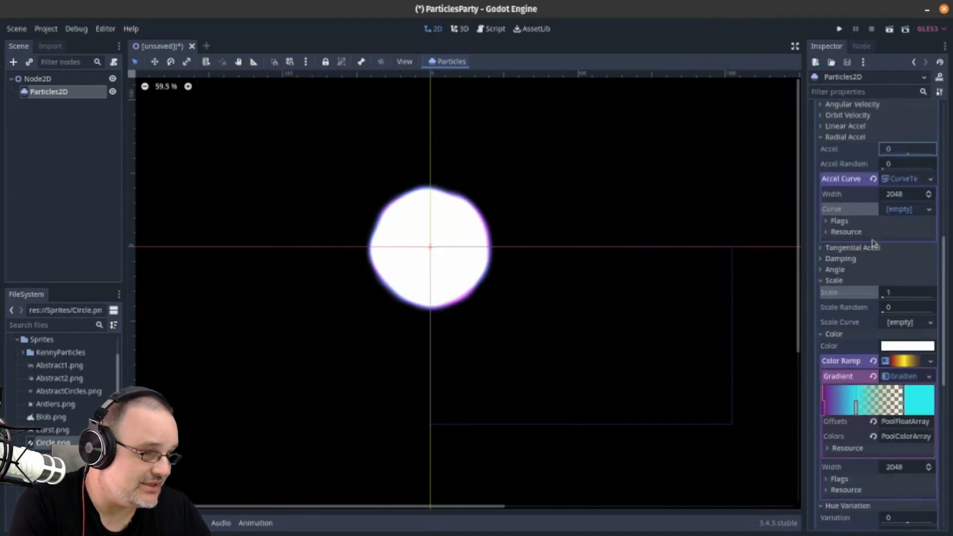
Set the particle Lifetime to 1 and reset Explosiveness and Randomness to 0
scroll(873, 243, "up", 10)
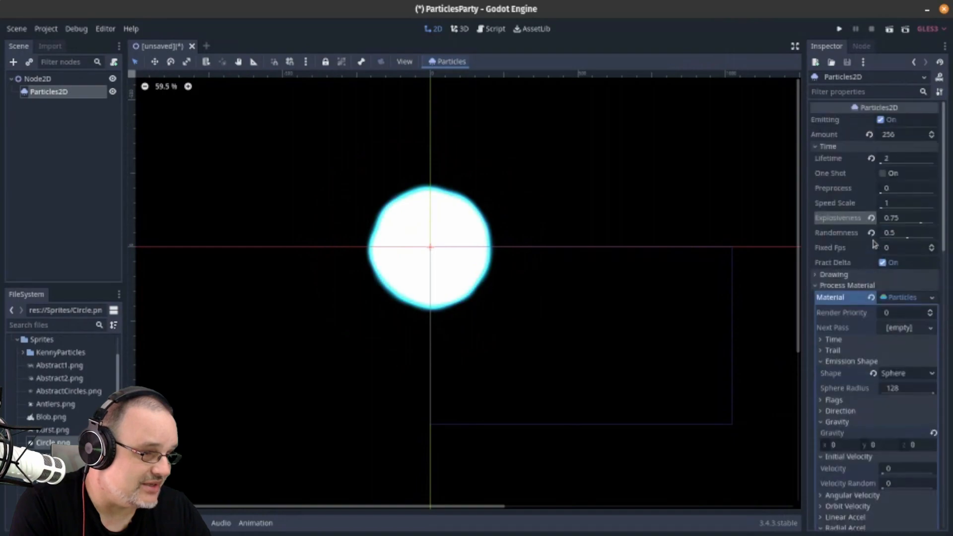
left_click(896, 159)
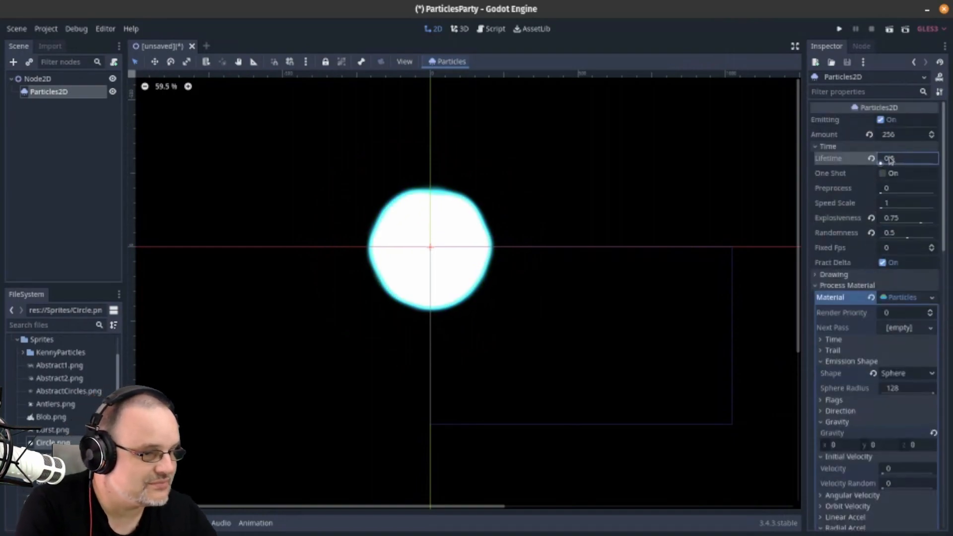
left_click(895, 159)
type("1")
key("Return")
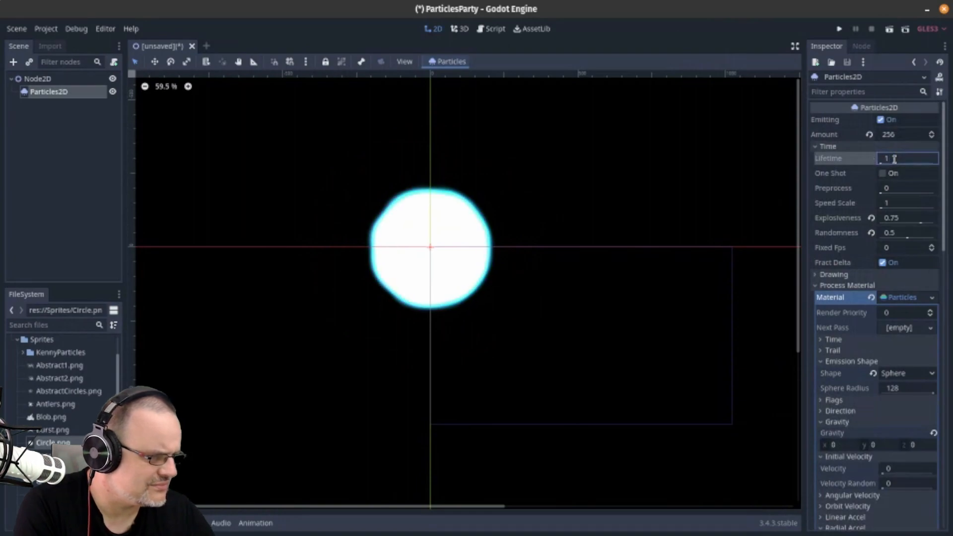
left_click(871, 218)
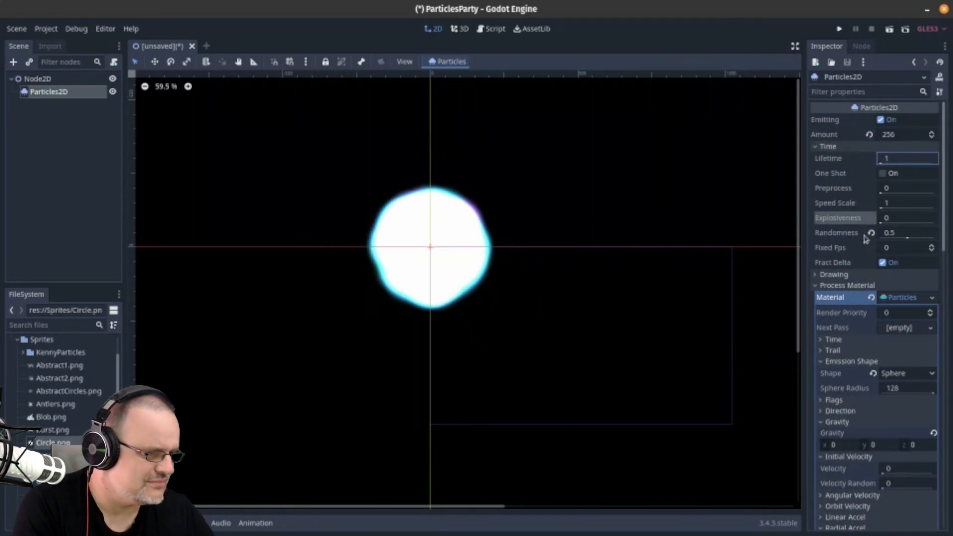
left_click(870, 234)
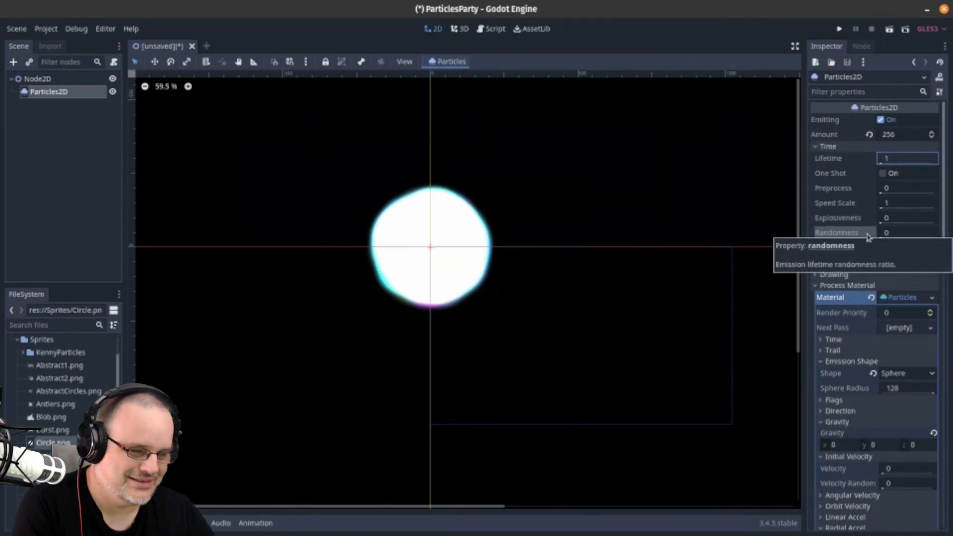
Reduce the emitter's particle Amount to 8
scroll(871, 250, "down", 3)
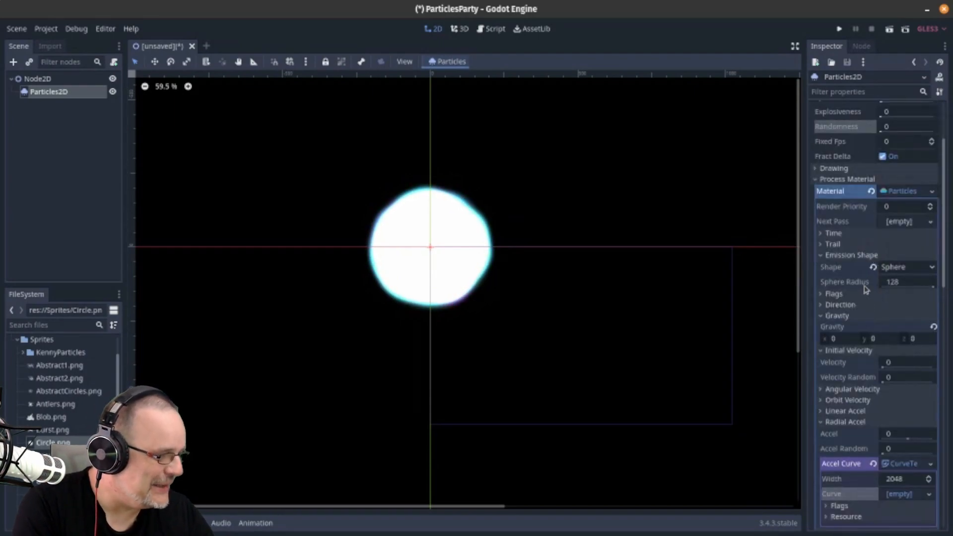
scroll(863, 296, "up", 3)
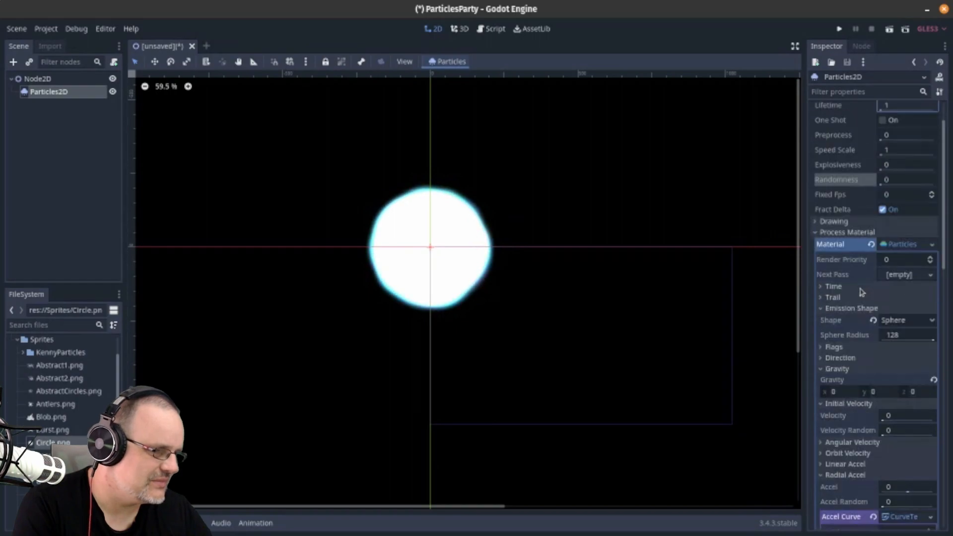
left_click(891, 133)
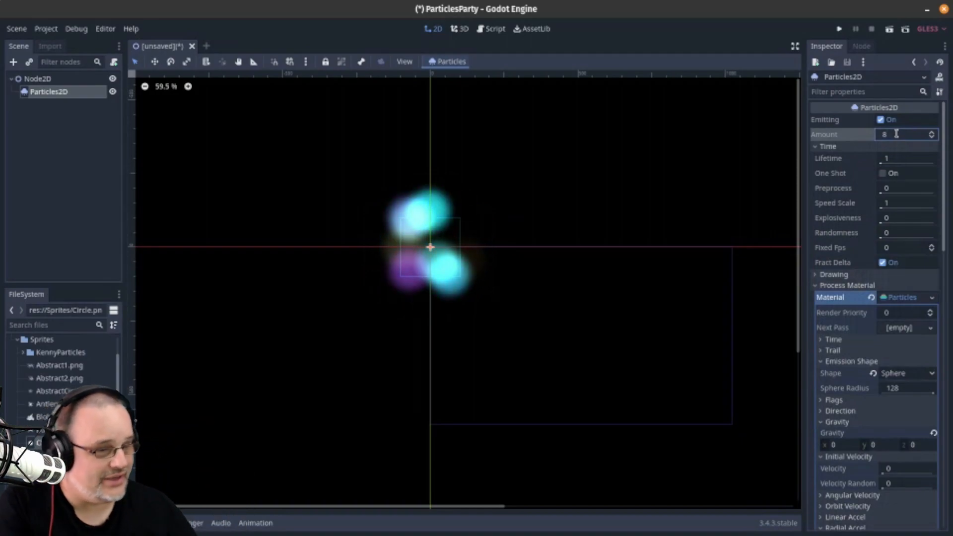
Remove the curve texture from the Radial Accel settings, leaving Accel Curve empty
scroll(897, 188, "down", 3)
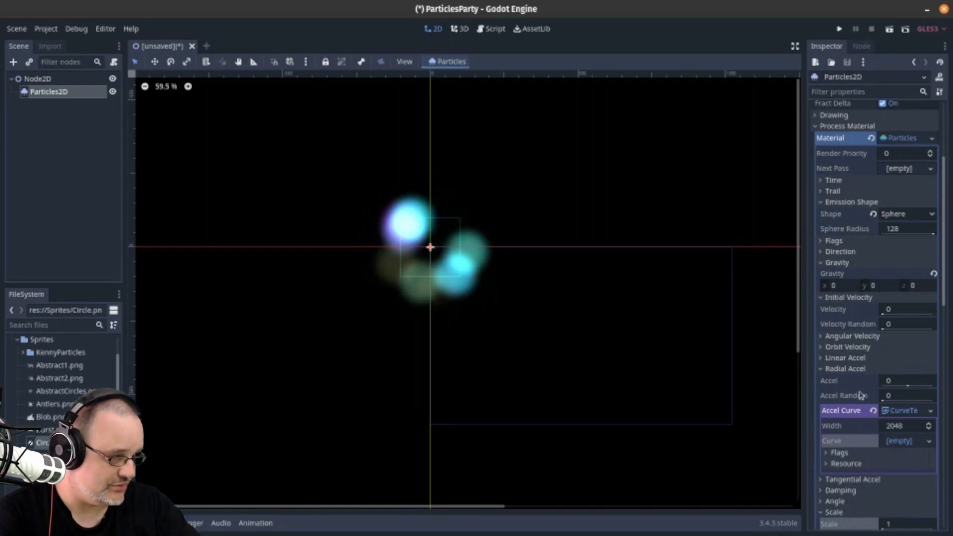
left_click(873, 410)
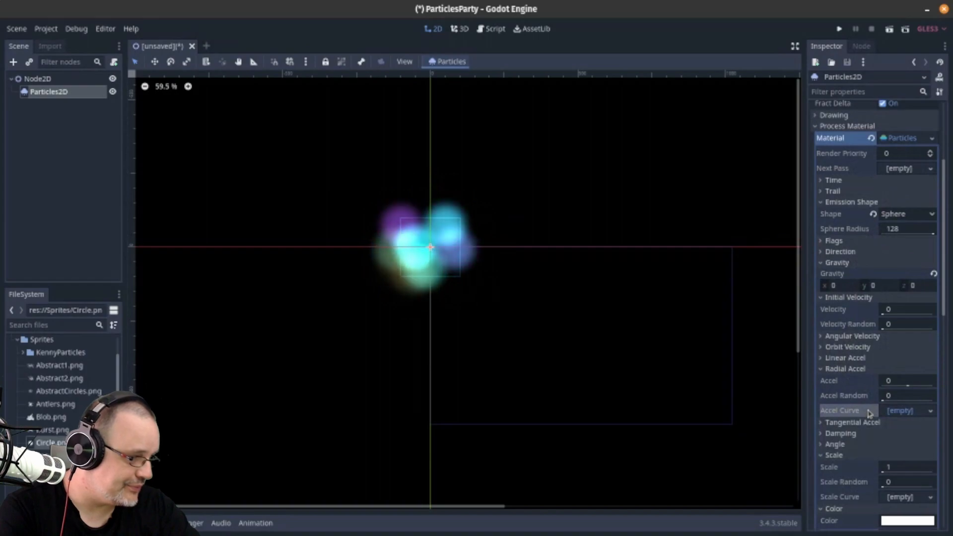
scroll(867, 407, "up", 3)
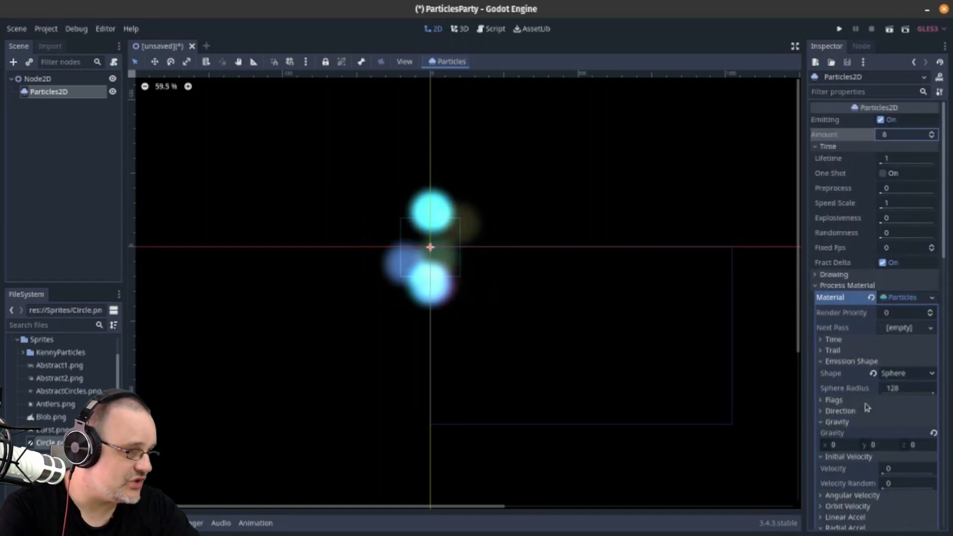
Reset the canvas item material's Blend Mode to Mix and set it back to Add
scroll(865, 290, "down", 1)
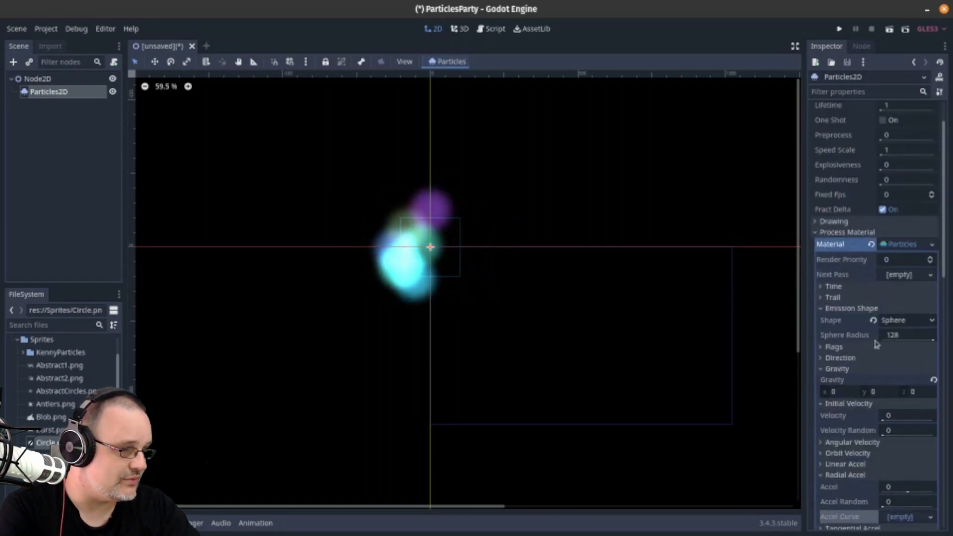
scroll(870, 336, "down", 4)
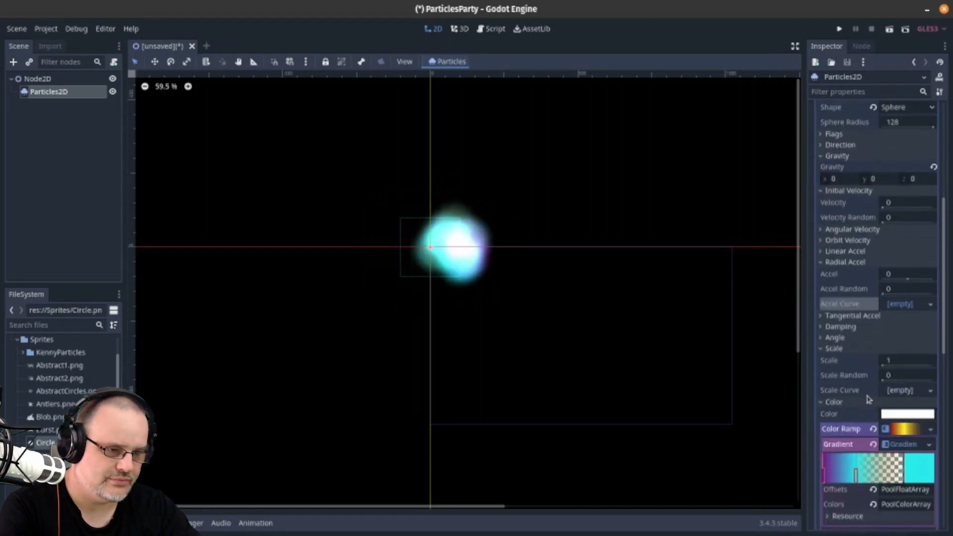
scroll(867, 398, "down", 4)
scroll(903, 435, "down", 4)
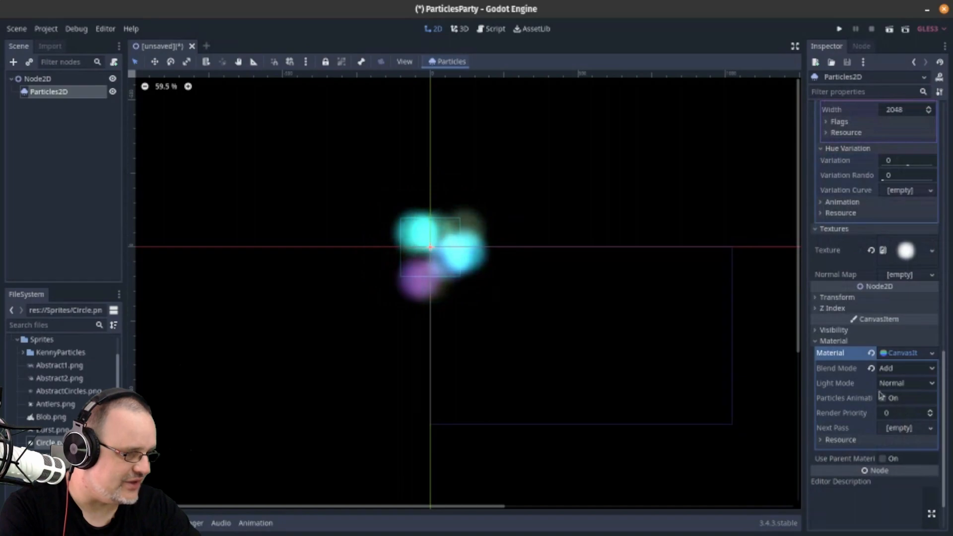
left_click(870, 368)
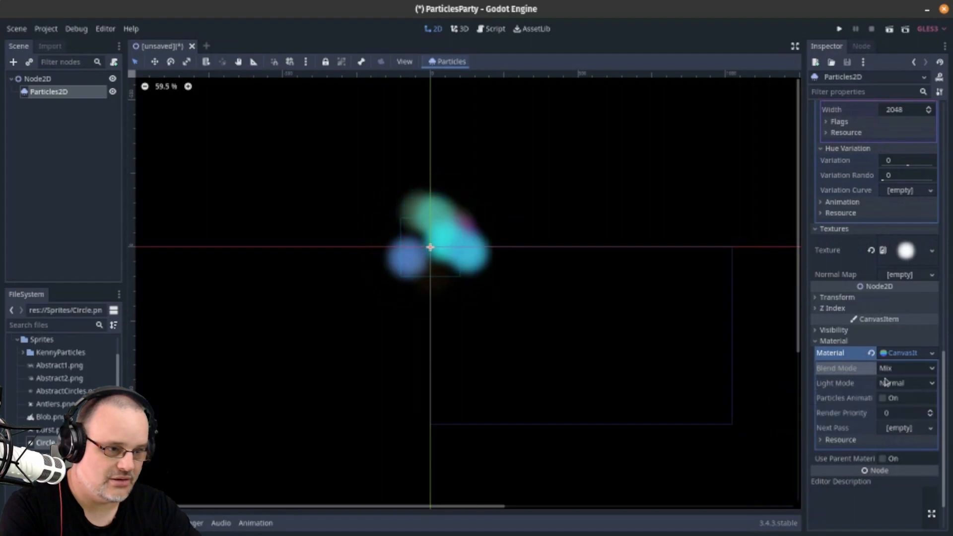
left_click(899, 373)
left_click(903, 388)
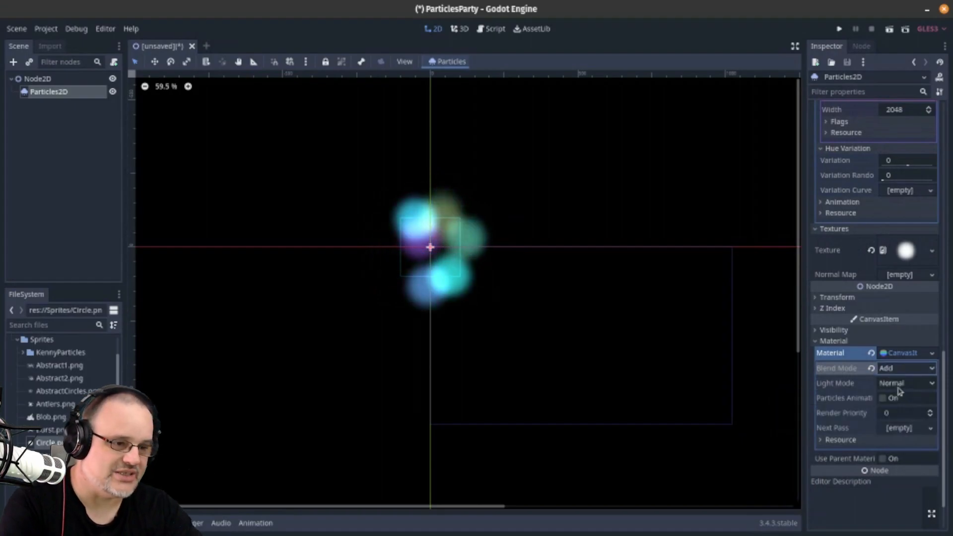
Change the middle color stop of the color ramp gradient to green (30ec29)
scroll(892, 388, "up", 3)
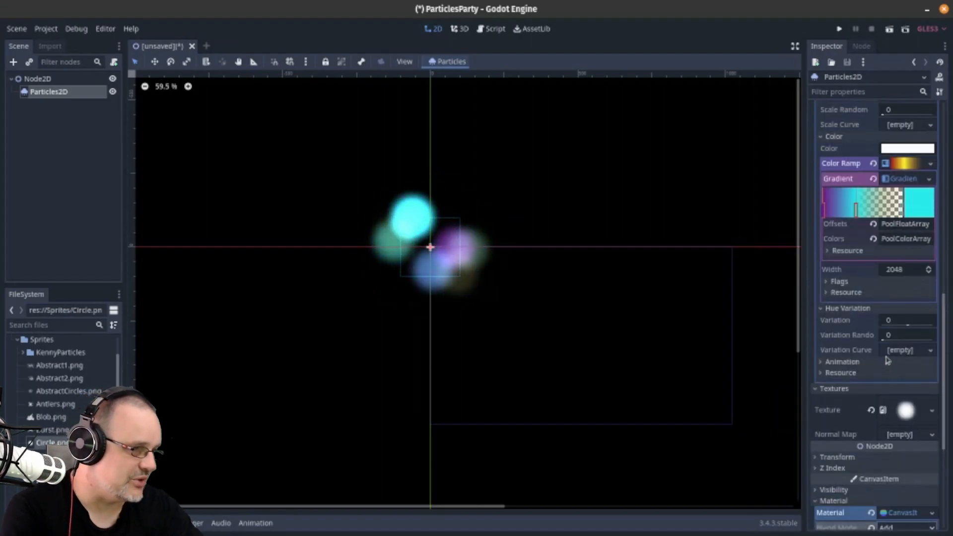
scroll(860, 327, "up", 2)
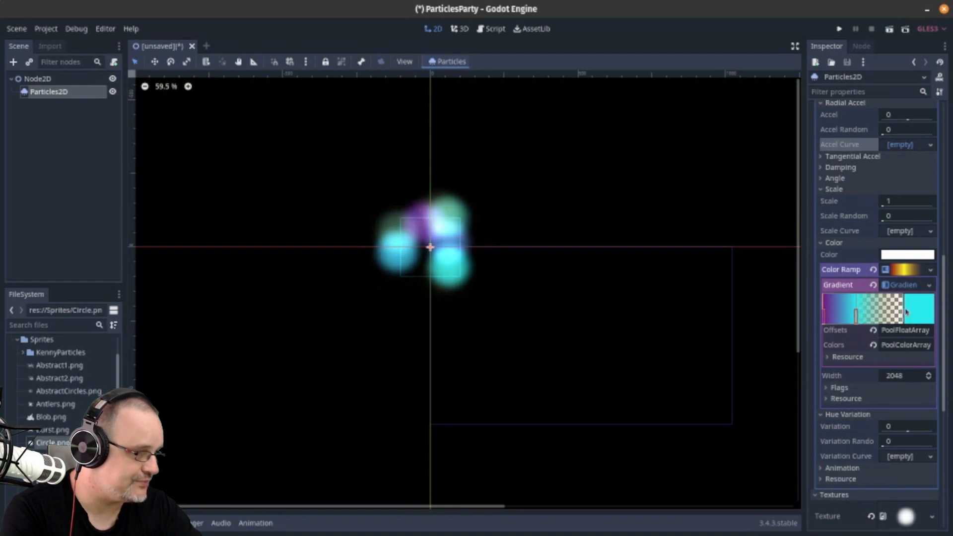
double_click(855, 315)
left_click_drag(937, 120, 941, 89)
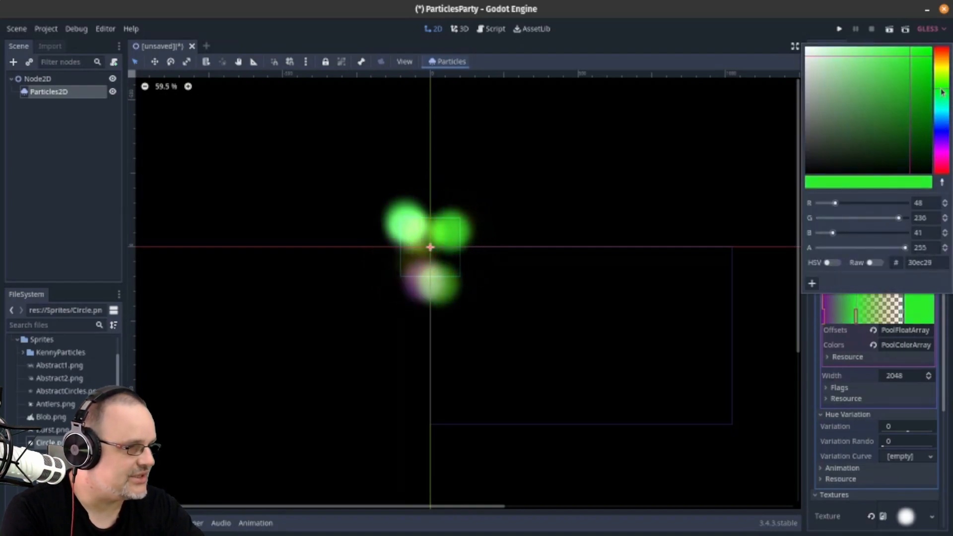
Change the first color stop of the color ramp gradient to dark green (0a6b12)
left_click(828, 37)
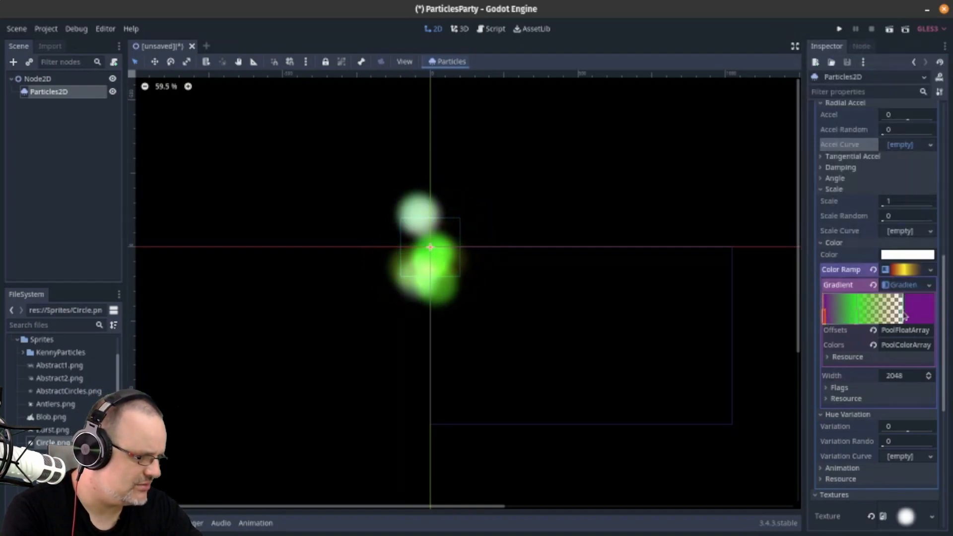
double_click(823, 315)
left_click(941, 90)
mouse_move(906, 115)
left_mouse_down()
mouse_move(918, 135)
mouse_move(920, 122)
left_mouse_up()
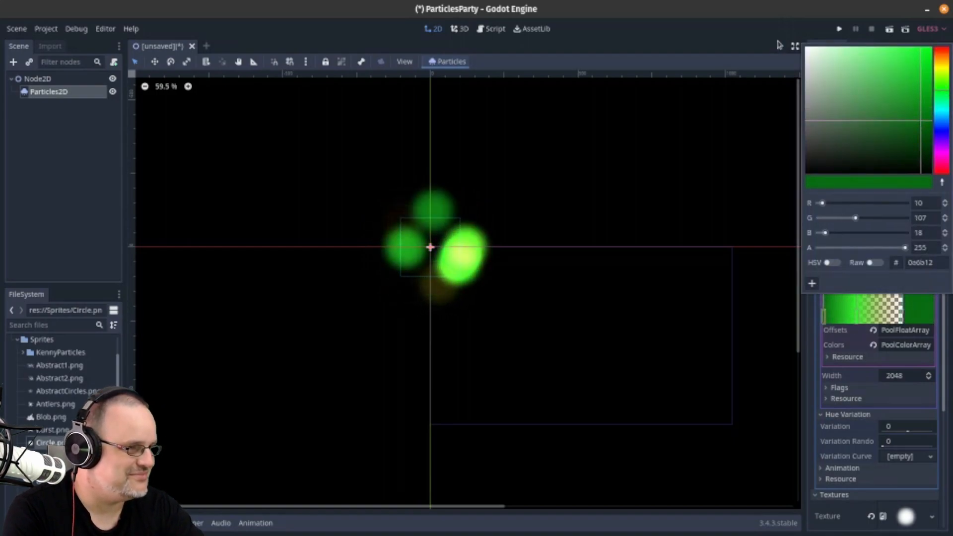
left_click(777, 44)
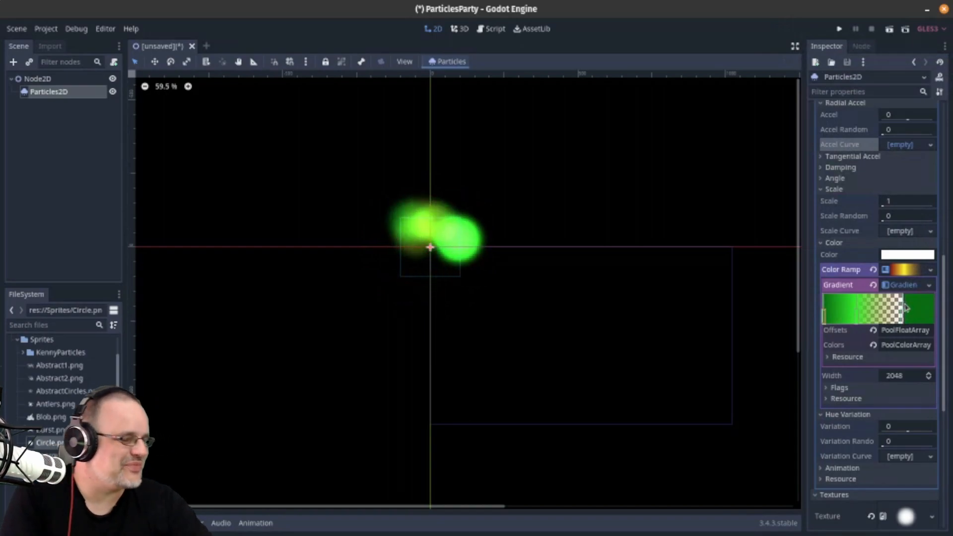
Delete the Particles2D node from the scene, keeping only the Node2D root
left_click(37, 78)
left_click(45, 92)
key("Delete")
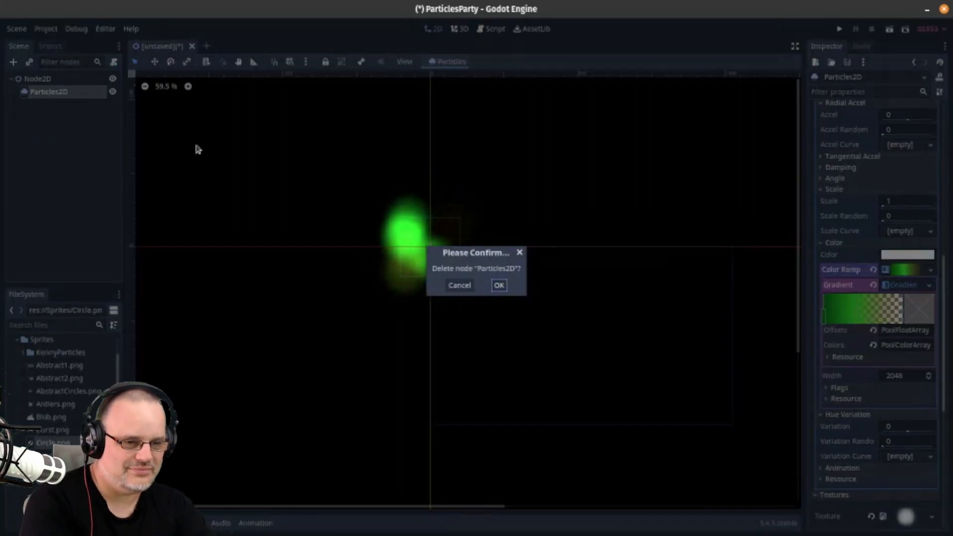
left_click(498, 285)
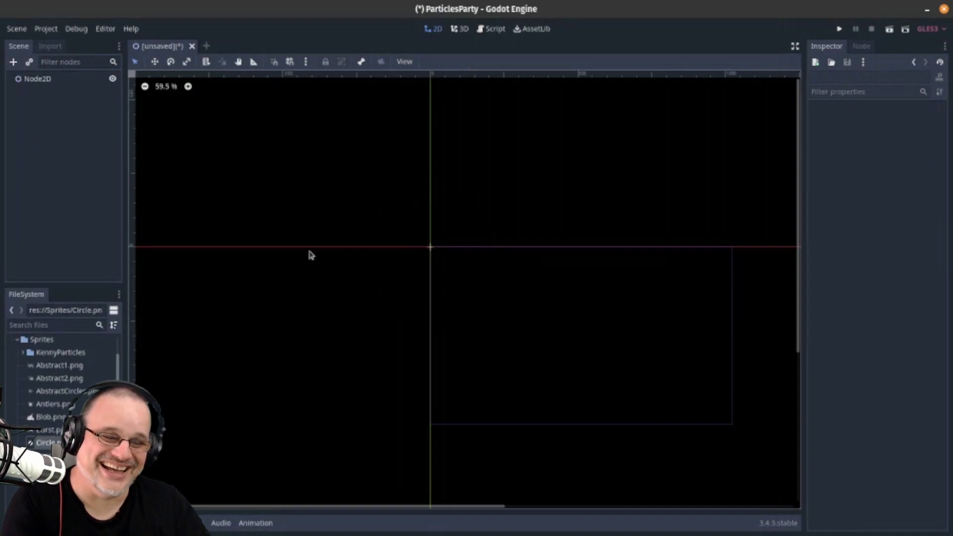
Add a new Particles2D node as a child of Node2D
left_click(36, 82)
left_click(13, 61)
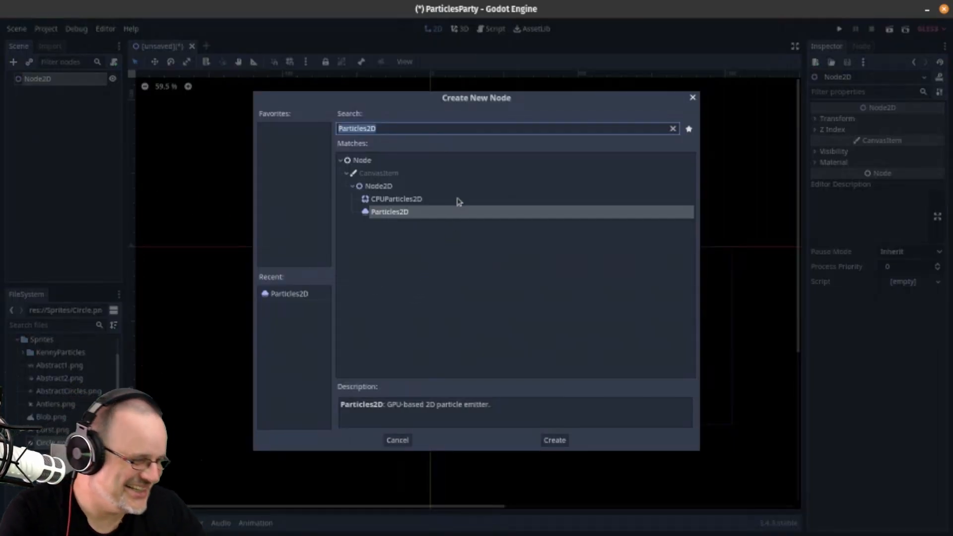
double_click(453, 217)
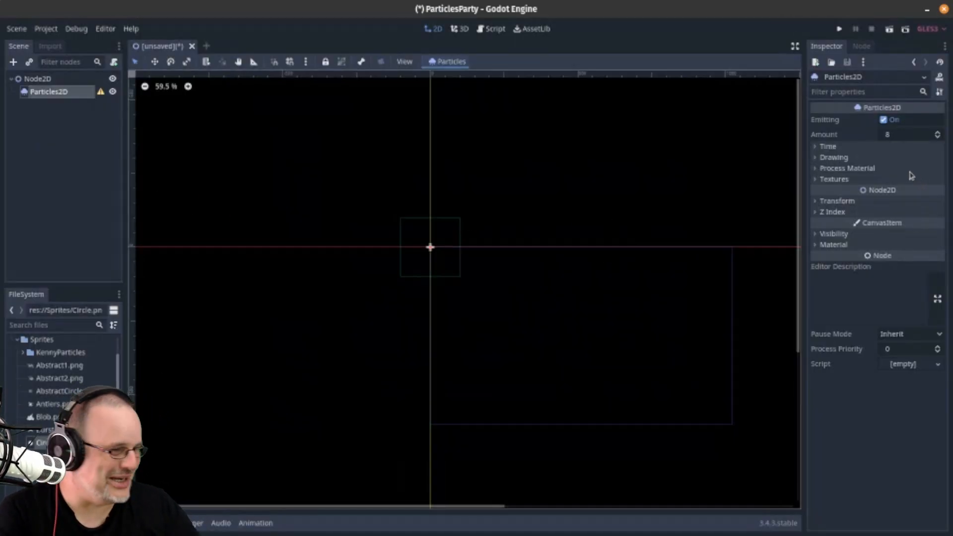
Assign a new ParticlesMaterial as the emitter's process material
left_click(902, 147)
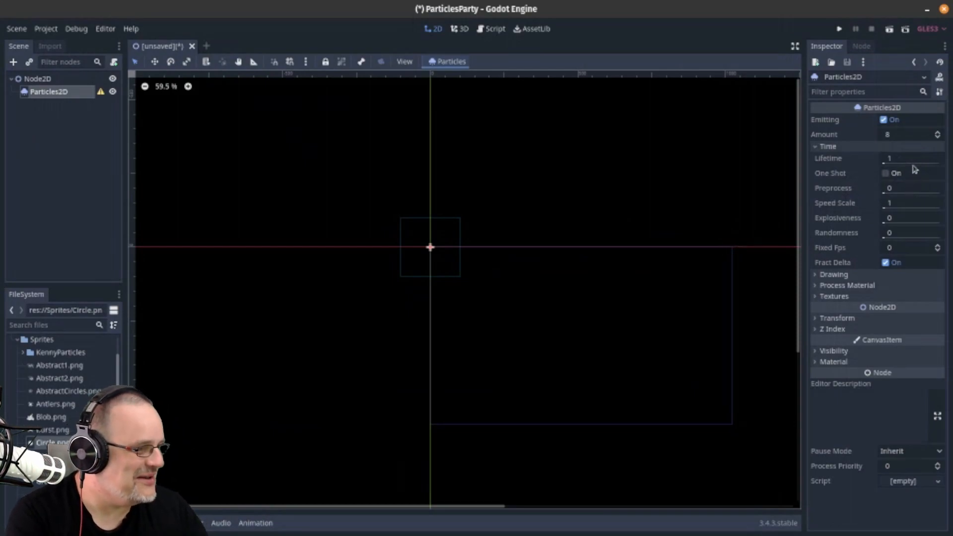
left_click(891, 287)
left_click(909, 298)
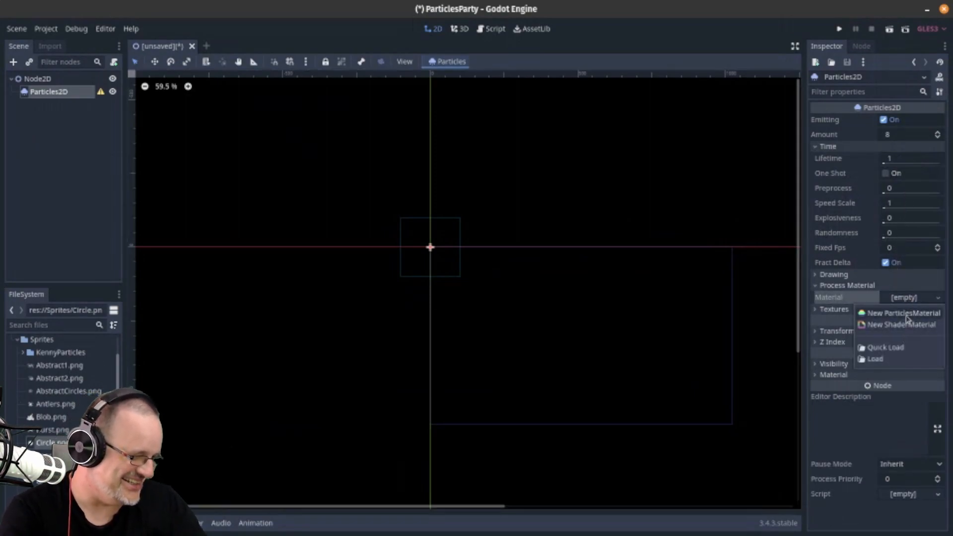
left_click(901, 311)
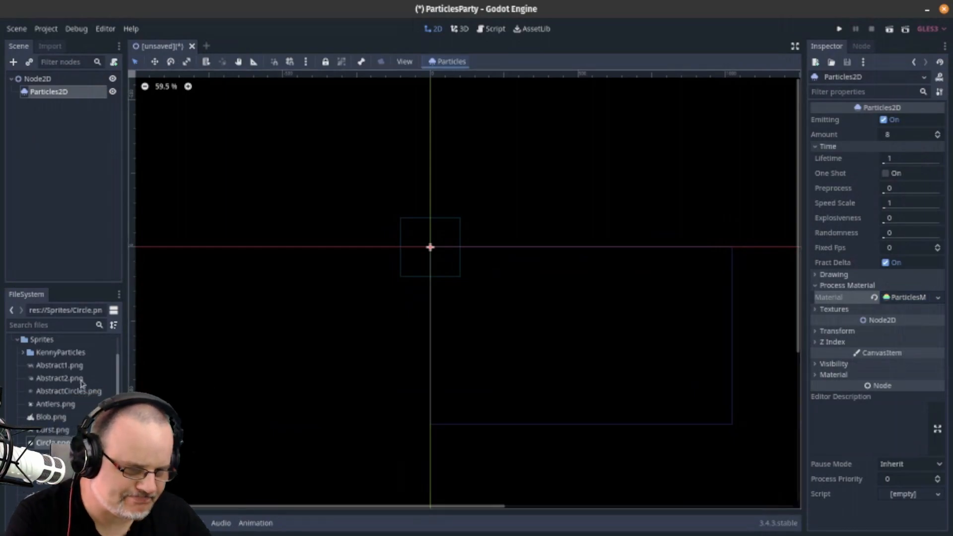
left_click(884, 299)
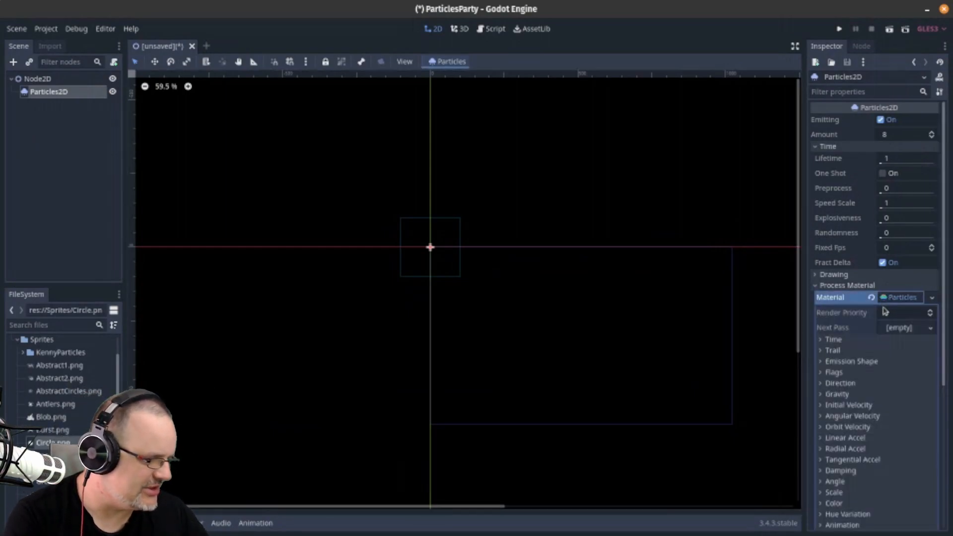
left_click(884, 299)
Try Abstract2.png, Abstract1.png and AbstractCircles.png as the particle texture, settling on Blob.png
left_click_drag(59, 378, 899, 322)
scroll(441, 217, "up", 1)
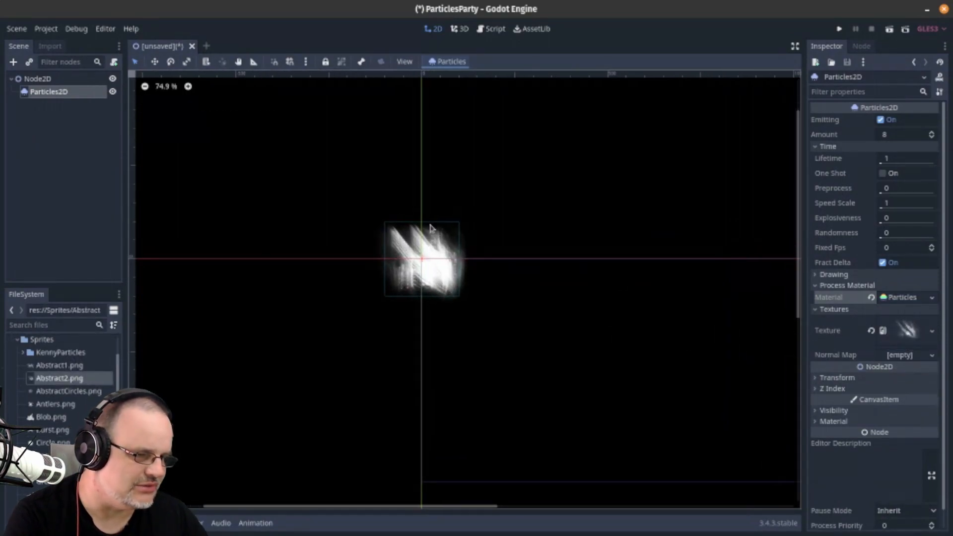
left_click_drag(59, 365, 907, 331)
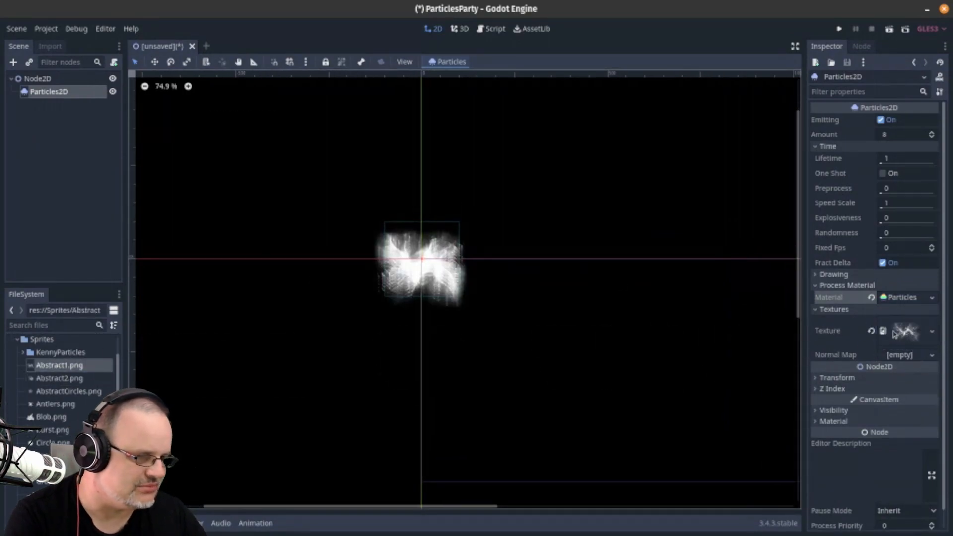
left_click_drag(68, 391, 902, 329)
left_click_drag(51, 416, 903, 329)
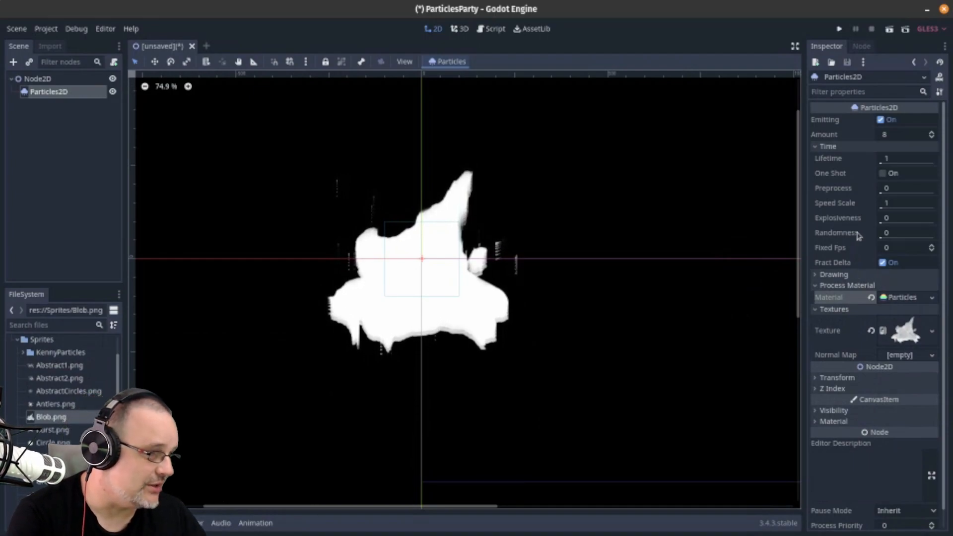
Set the process material's Gravity y value to 0
left_click(900, 297)
scroll(888, 273, "down", 5)
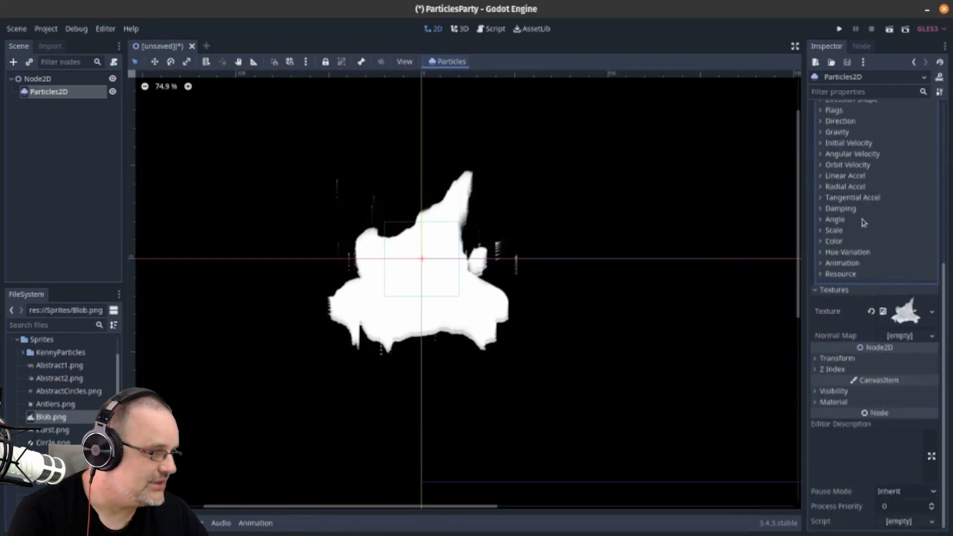
left_click(858, 133)
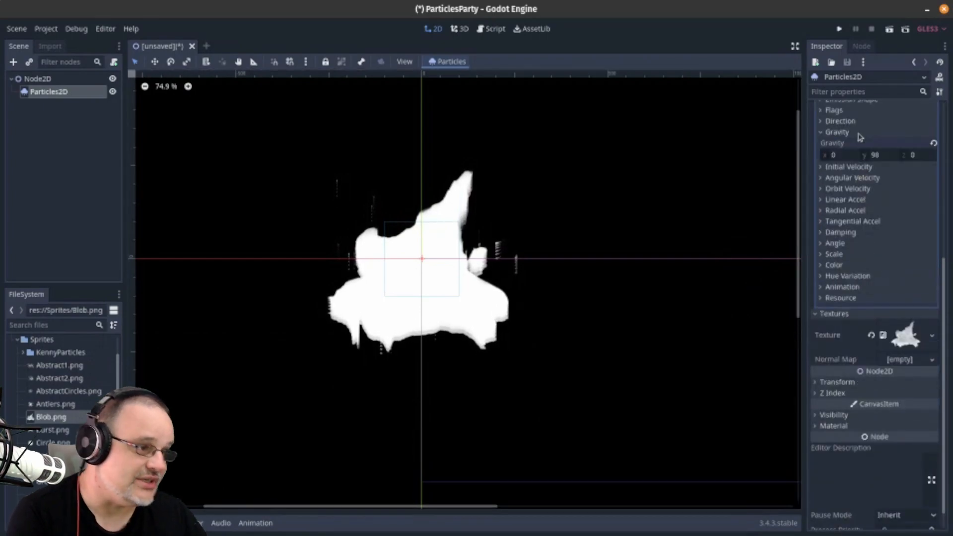
left_click(876, 156)
type("0")
key("Return")
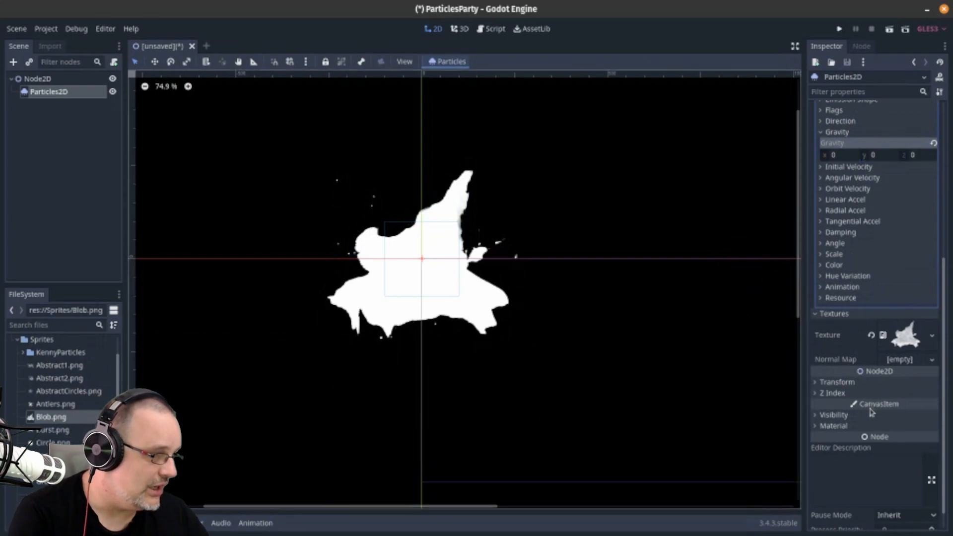
Set the particle Scale to 0.25
scroll(853, 255, "up", 3)
middle_click_drag(584, 203, 607, 230)
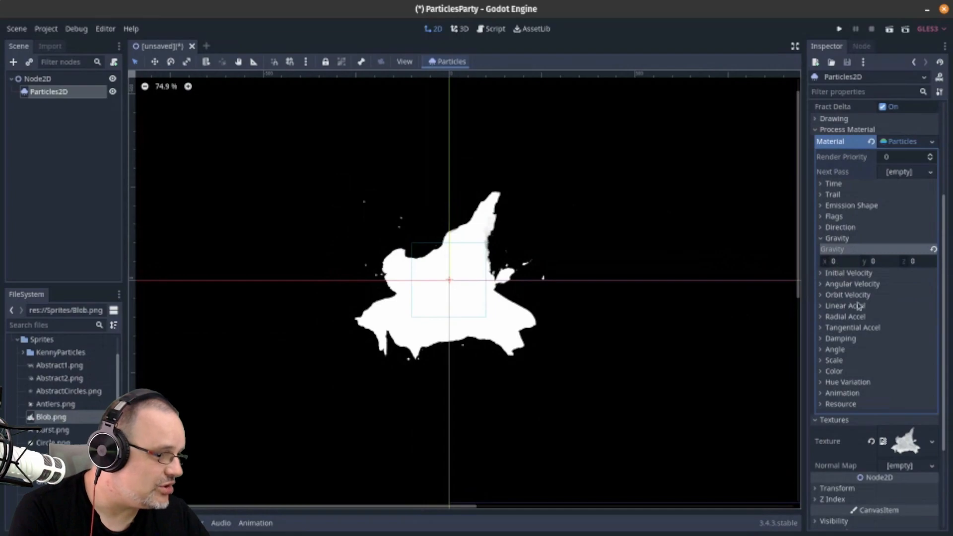
left_click(855, 361)
left_click(902, 375)
type("0.25")
key("Return")
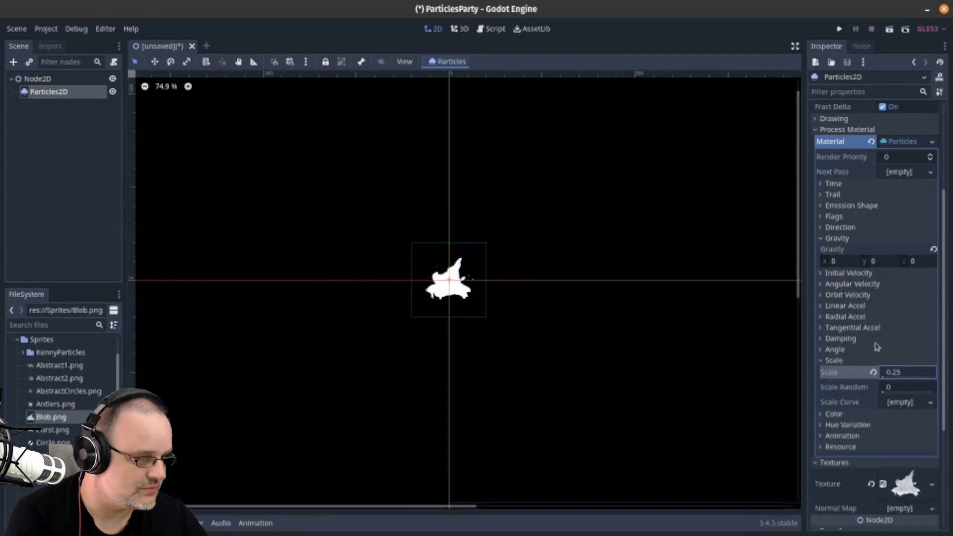
Set the emitter's Lifetime to 4, leaving Amount at 8
scroll(907, 260, "up", 5)
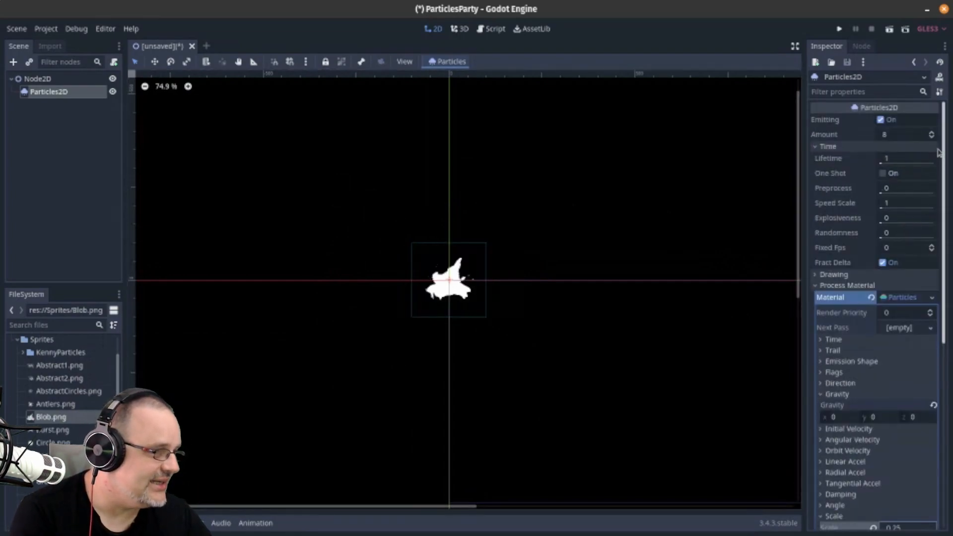
left_click(901, 134)
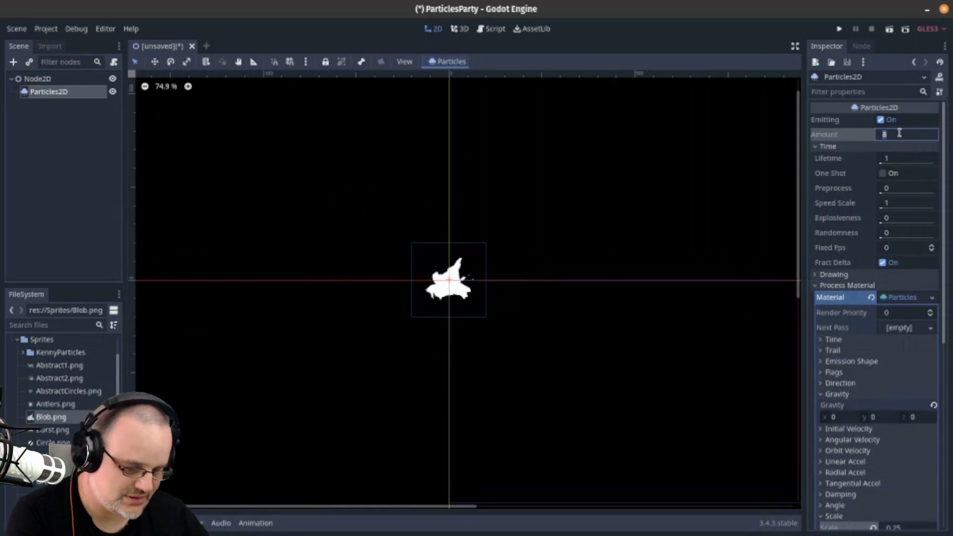
left_click(925, 159)
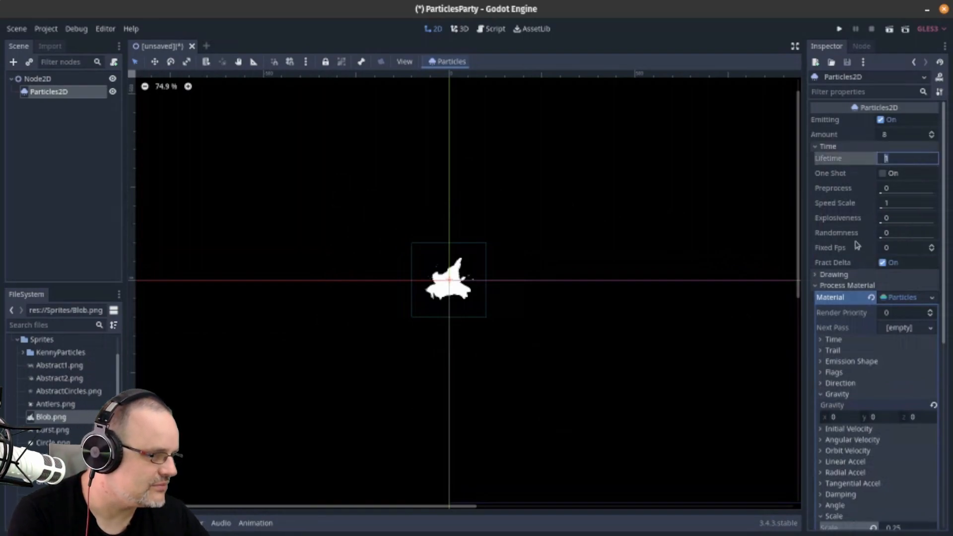
type("4")
key("Return")
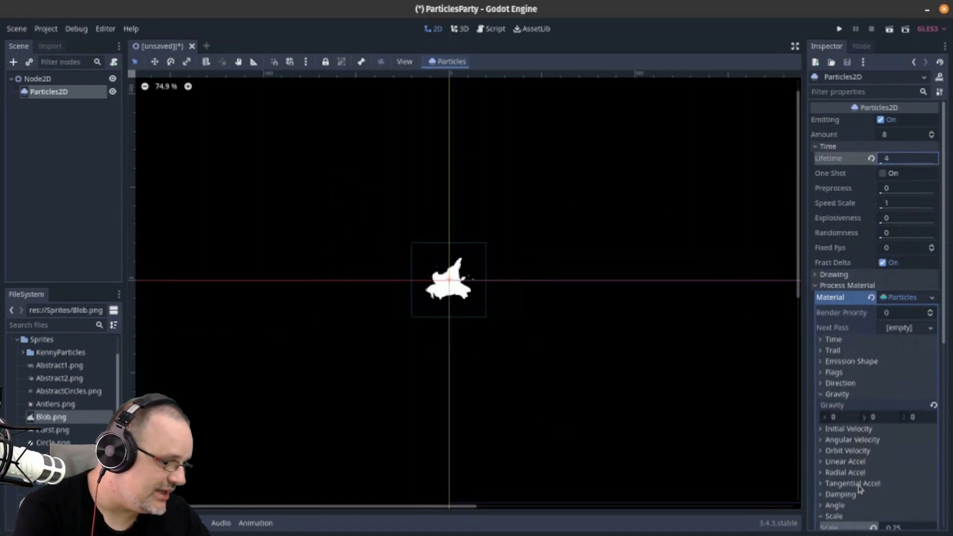
Set the particle Angle to 360 and Angle Random to 1
scroll(861, 459, "down", 2)
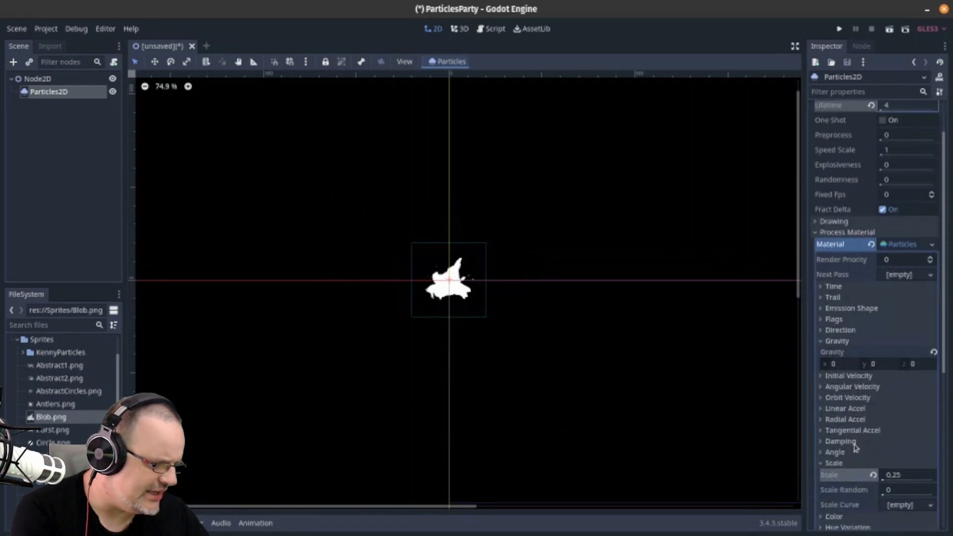
left_click(834, 452)
left_click(898, 463)
type("360")
left_click(898, 478)
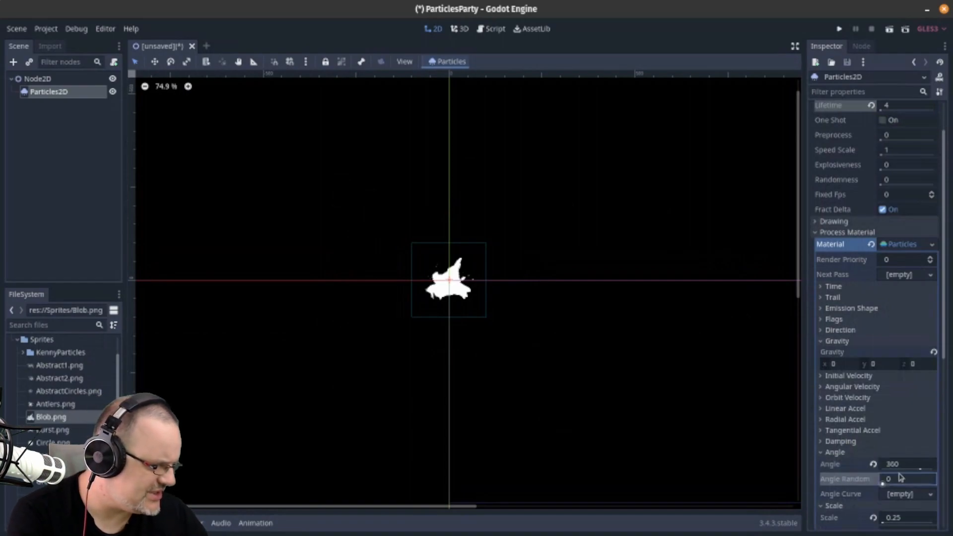
type("1")
key("Return")
Set the particle Scale to 0.5 in the process material
scroll(520, 257, "up", 3)
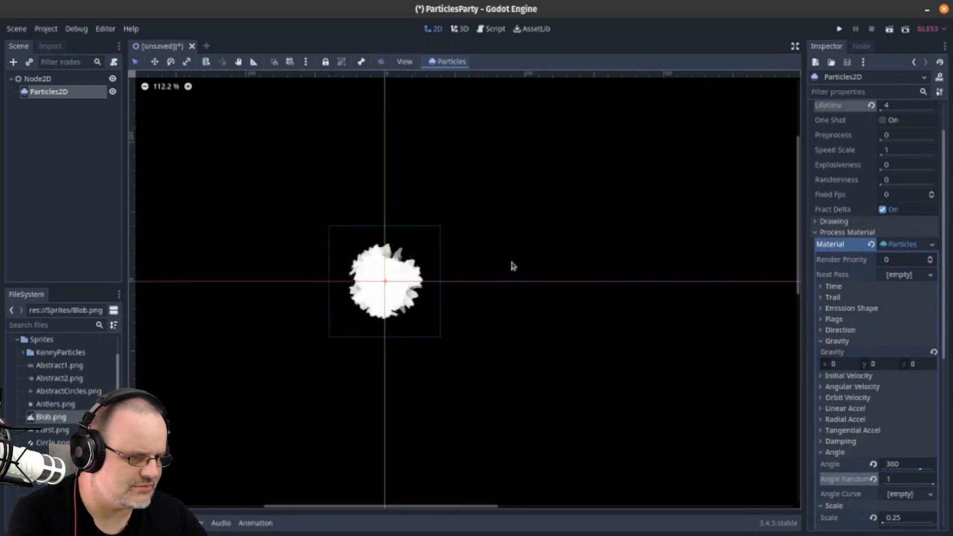
scroll(886, 359, "down", 4)
left_click(895, 357)
type("0.5")
key("Return")
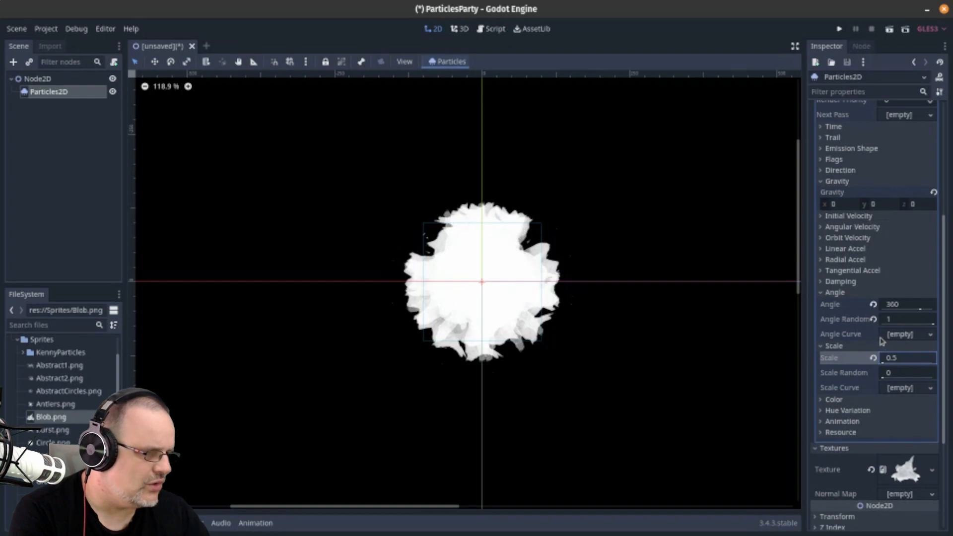
Give the particles an Angular Velocity of 90 with Velocity Random set to 1
scroll(866, 288, "up", 2)
left_click(866, 282)
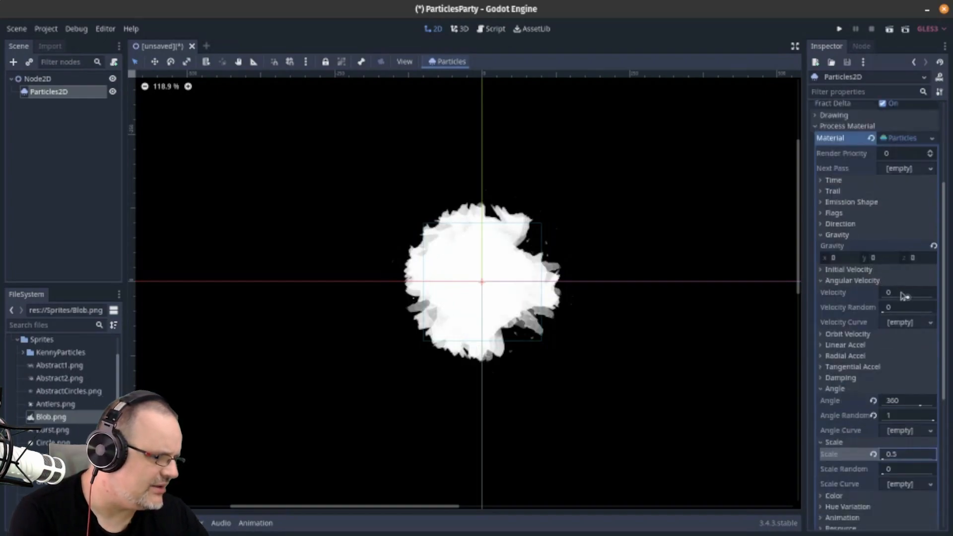
left_click(898, 292)
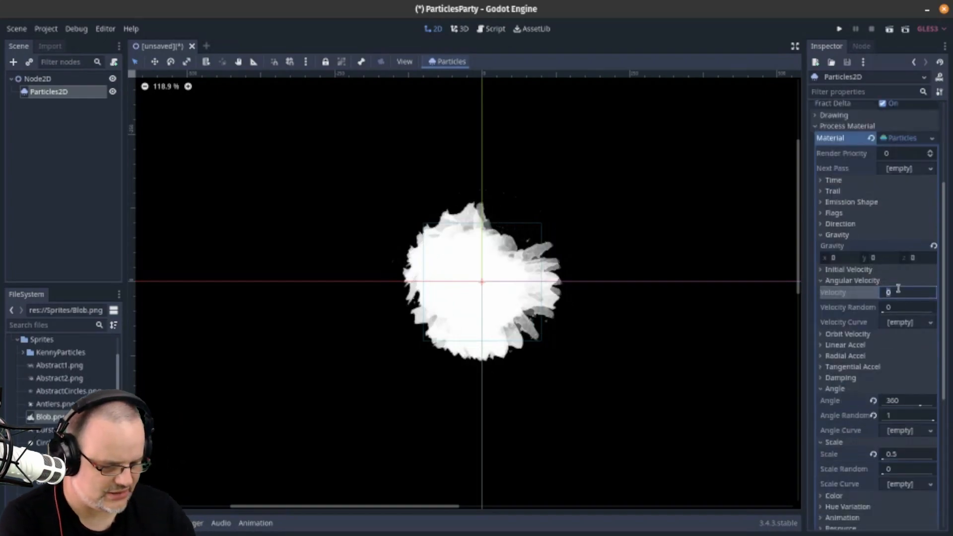
type("90")
key("Return")
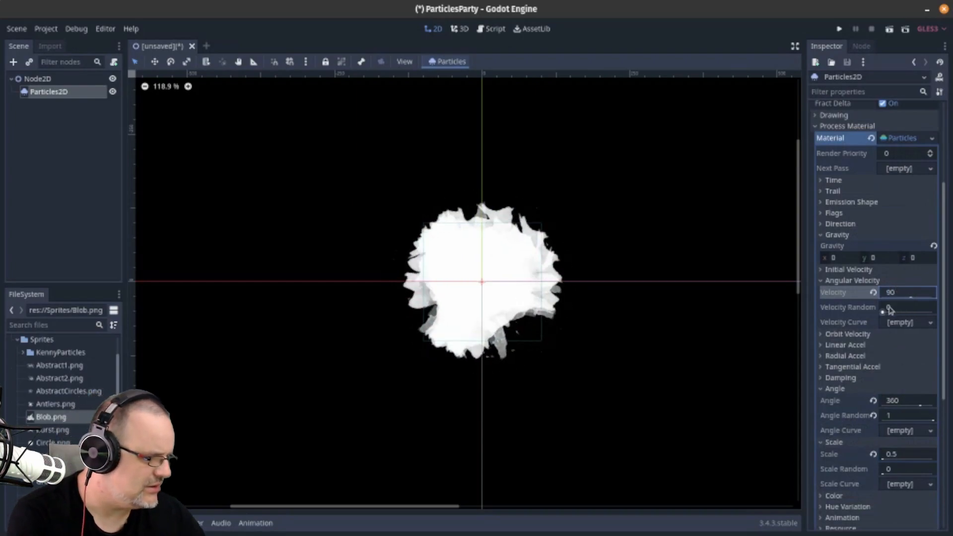
left_click(887, 306)
type("1")
key("Return")
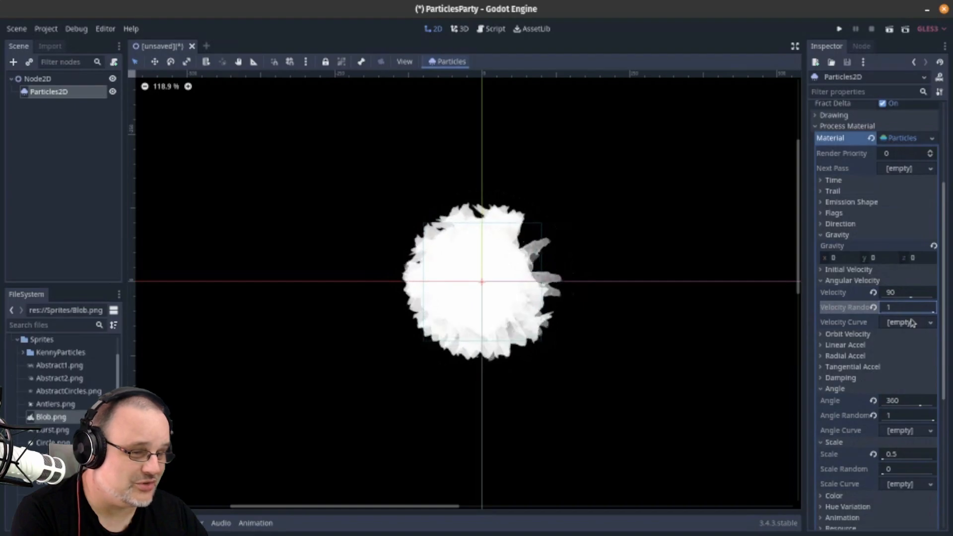
Give the particles' Color Ramp a new GradientTexture containing a new Gradient
scroll(911, 322, "up", 4)
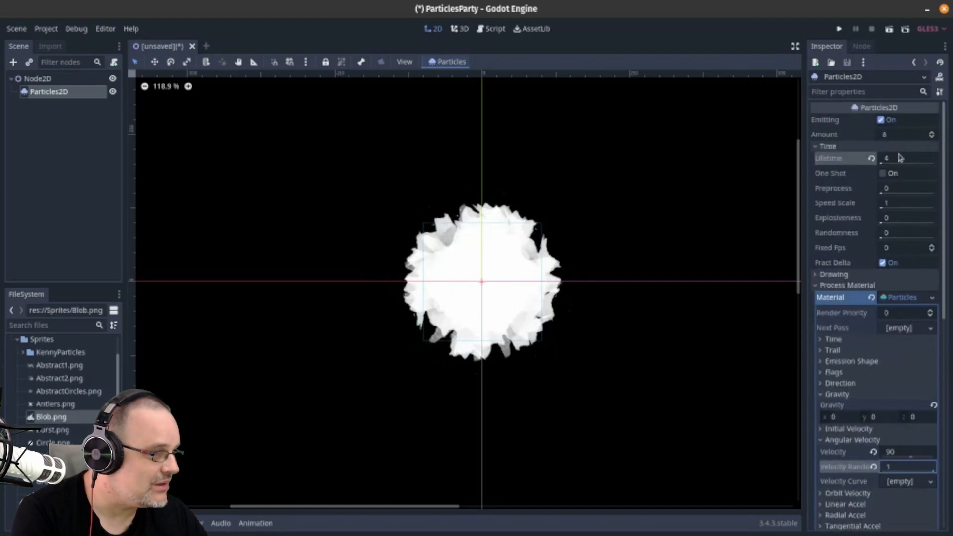
scroll(854, 367, "down", 3)
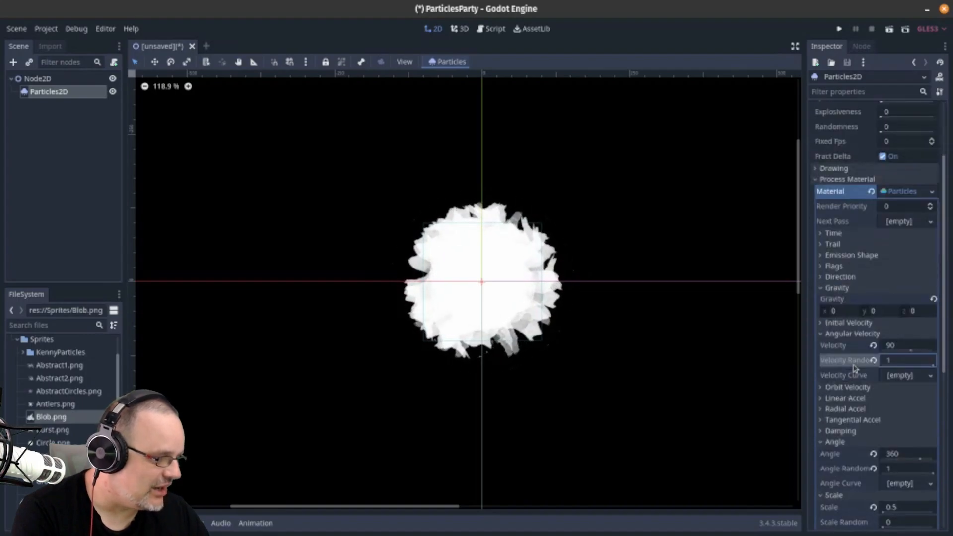
scroll(874, 383, "down", 5)
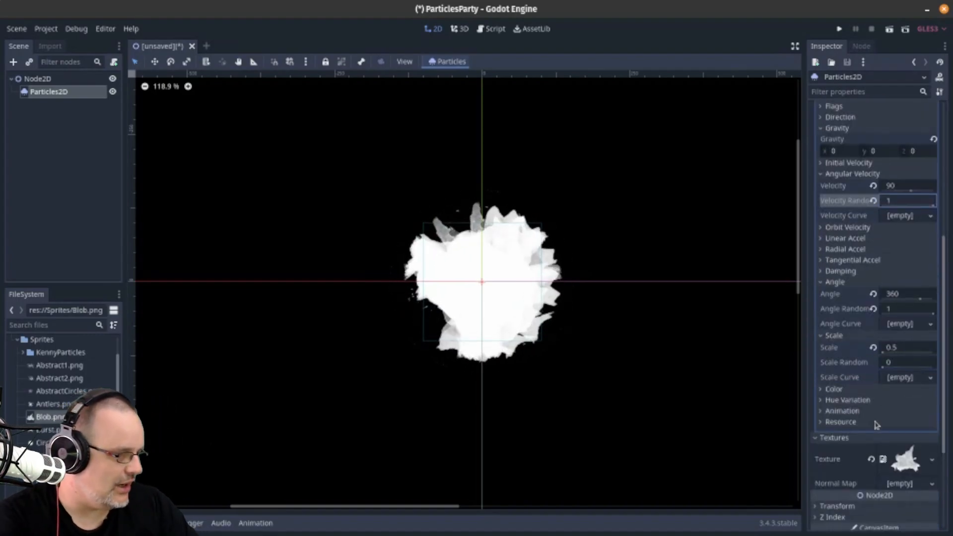
left_click(865, 390)
left_click(907, 400)
left_click(843, 416)
left_click(904, 417)
left_click(895, 431)
left_click(903, 415)
left_click(901, 432)
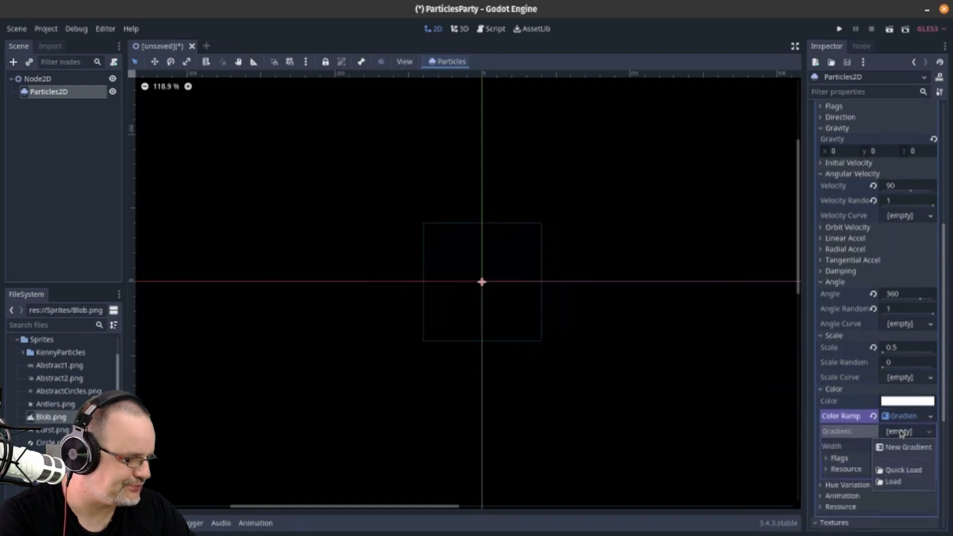
left_click(898, 446)
left_click(901, 431)
scroll(833, 392, "down", 3)
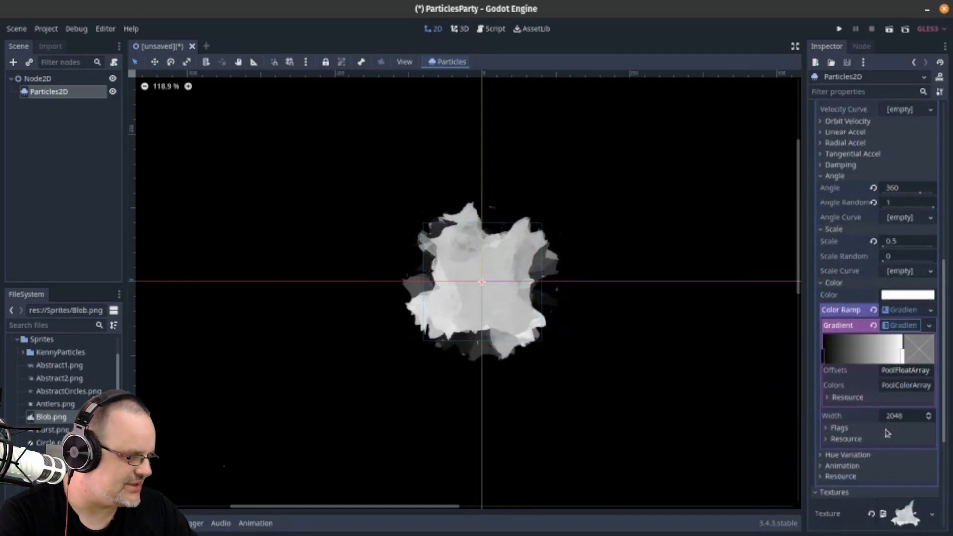
Color the gradient's first stop dark purple (5f0954)
left_click(824, 356)
left_click(926, 358)
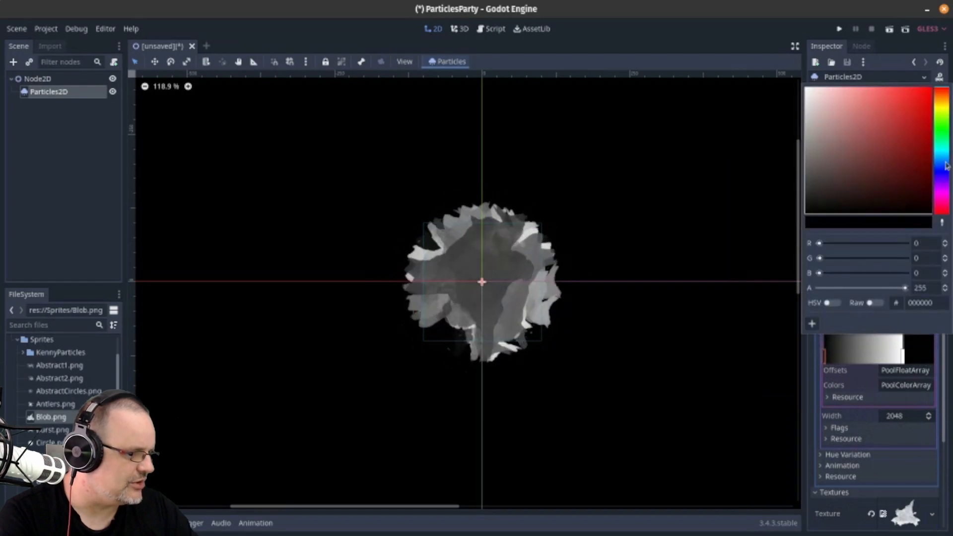
left_click(944, 197)
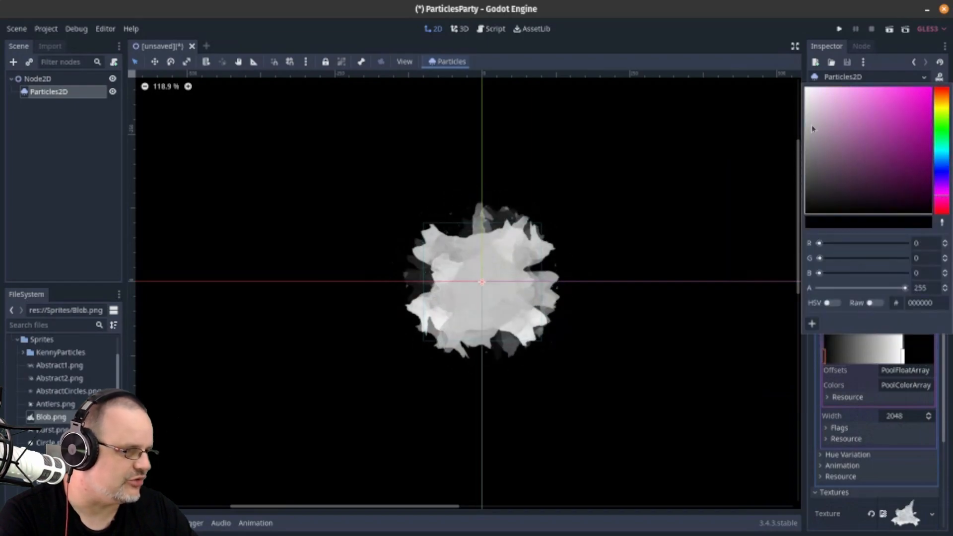
left_click(748, 61)
left_click(926, 354)
left_click_drag(922, 198, 920, 171)
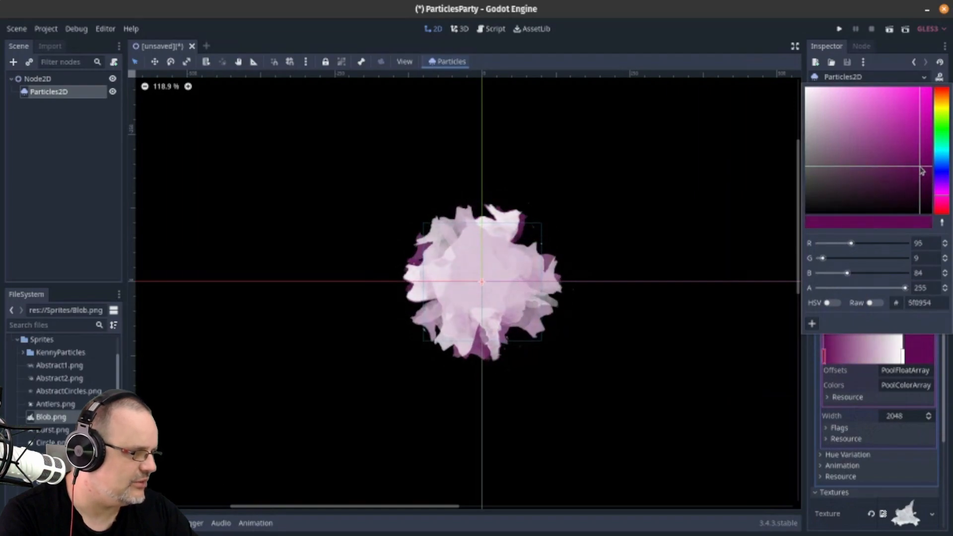
left_click(674, 47)
Add a stop near the middle of the gradient and color it medium blue
left_click(902, 356)
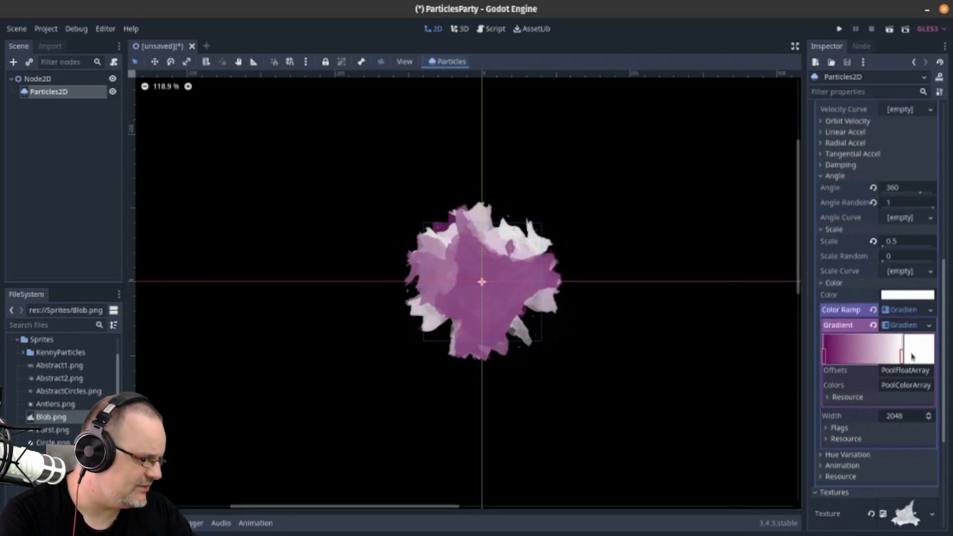
left_click_drag(897, 356, 863, 356)
left_click(910, 355)
left_click_drag(945, 178, 945, 157)
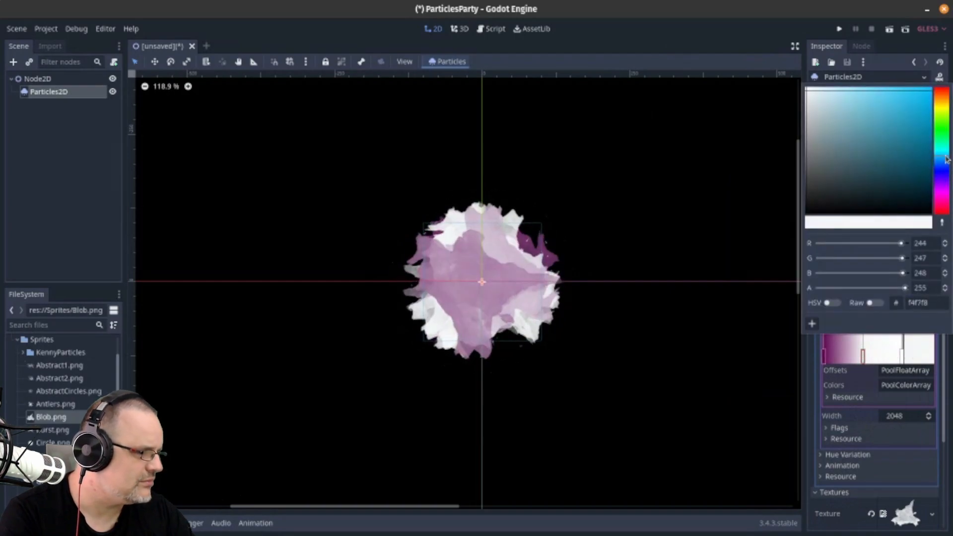
left_click(740, 56)
left_click(911, 354)
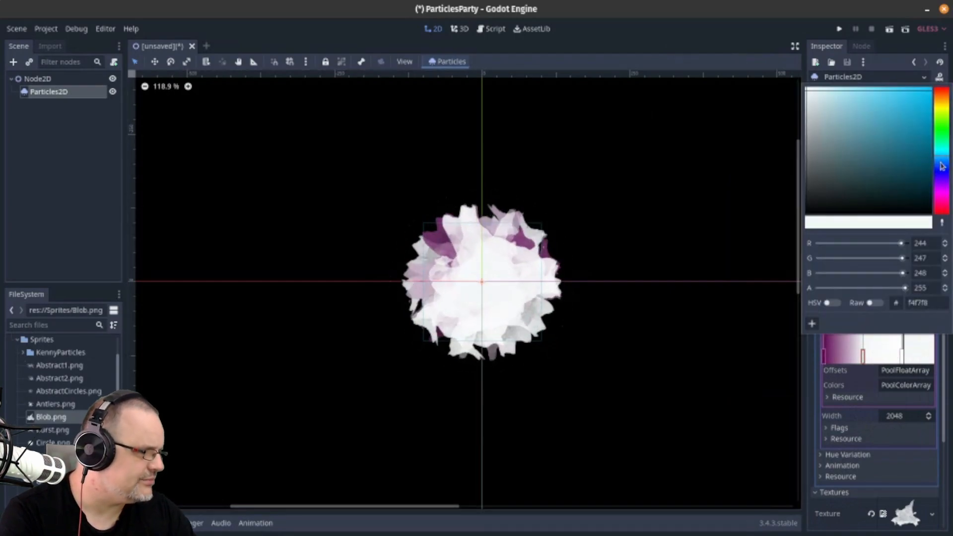
left_click(940, 162)
left_click(903, 125)
left_click_drag(904, 125, 882, 109)
left_click(715, 63)
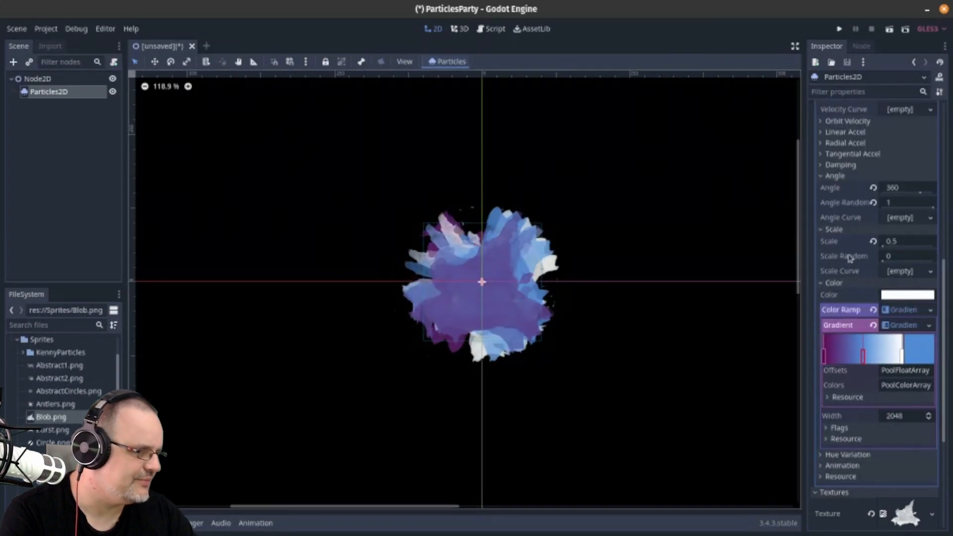
Replace the gradient's white end stop with a light green one (c8eb99)
left_click(902, 356)
left_click(920, 351)
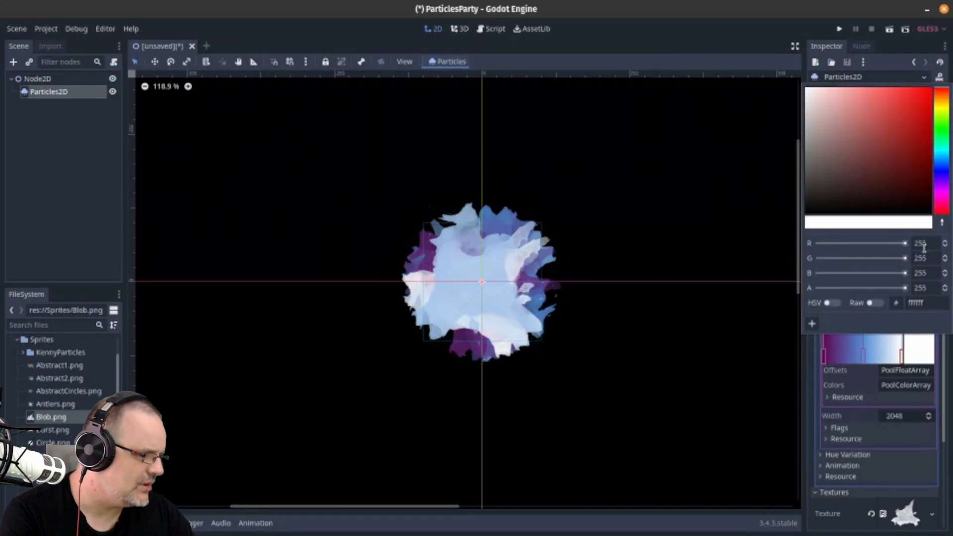
right_click(903, 355)
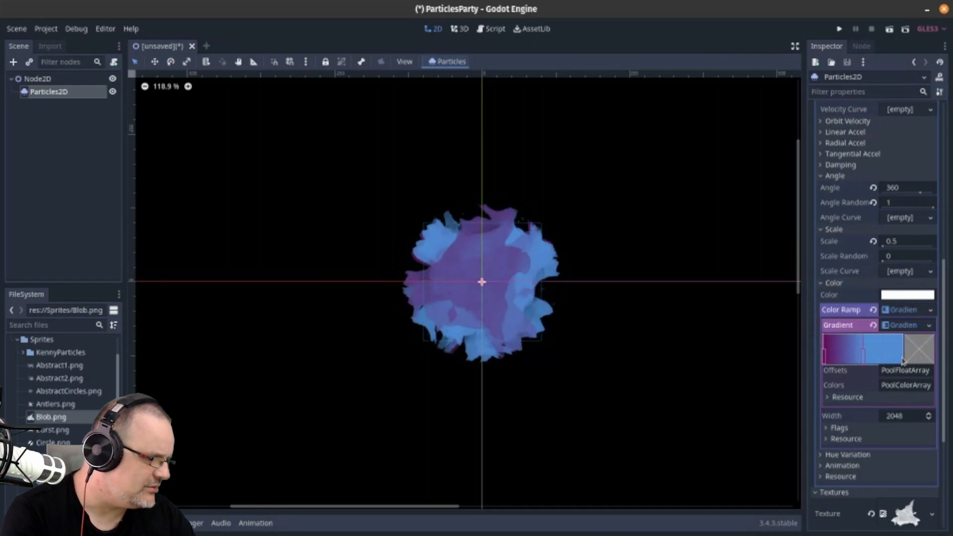
left_click(902, 358)
left_click(924, 352)
left_click_drag(899, 190, 849, 90)
left_click_drag(942, 127, 943, 121)
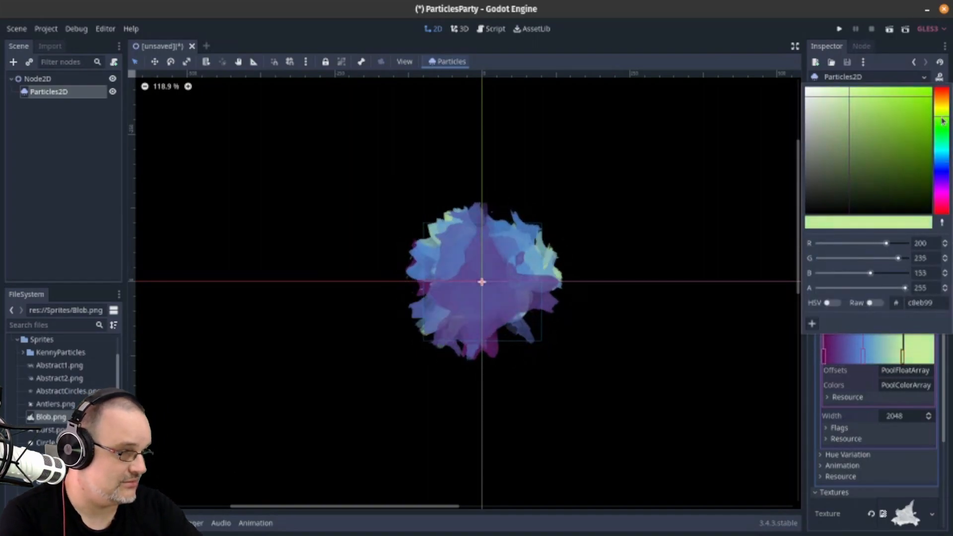
left_click(678, 35)
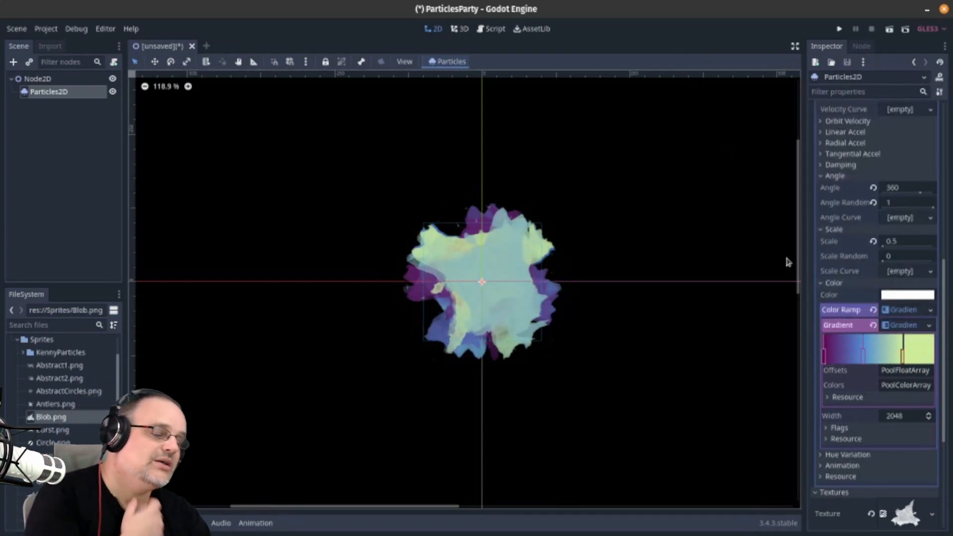
Assign a new CanvasItemMaterial to the particle node and set its Blend Mode to Add
scroll(843, 332, "down", 4)
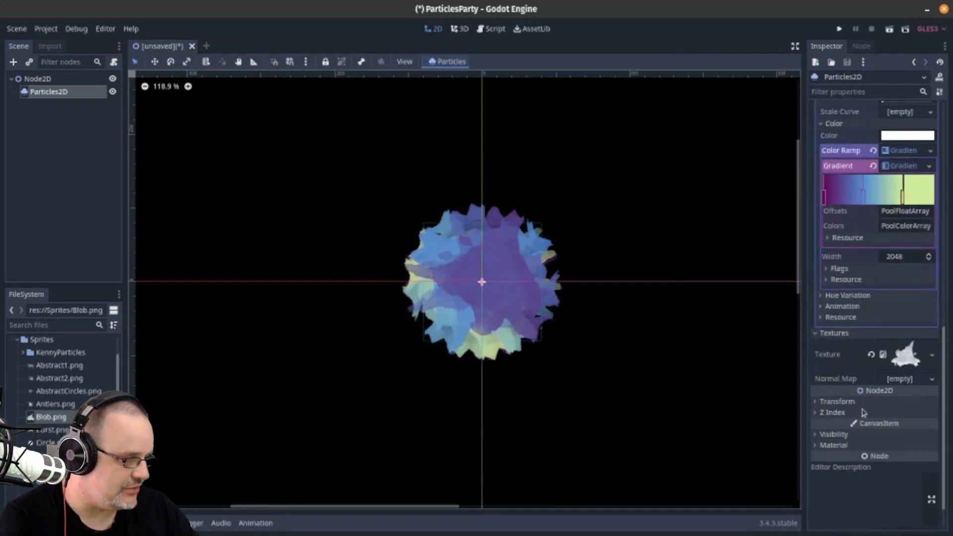
left_click(859, 433)
left_click(854, 429)
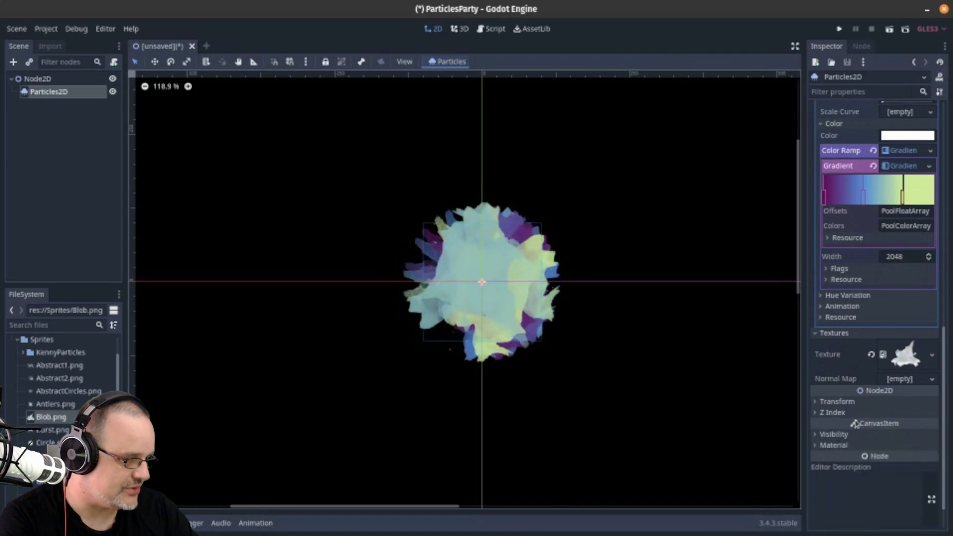
left_click(853, 444)
scroll(853, 443, "down", 2)
left_click(902, 386)
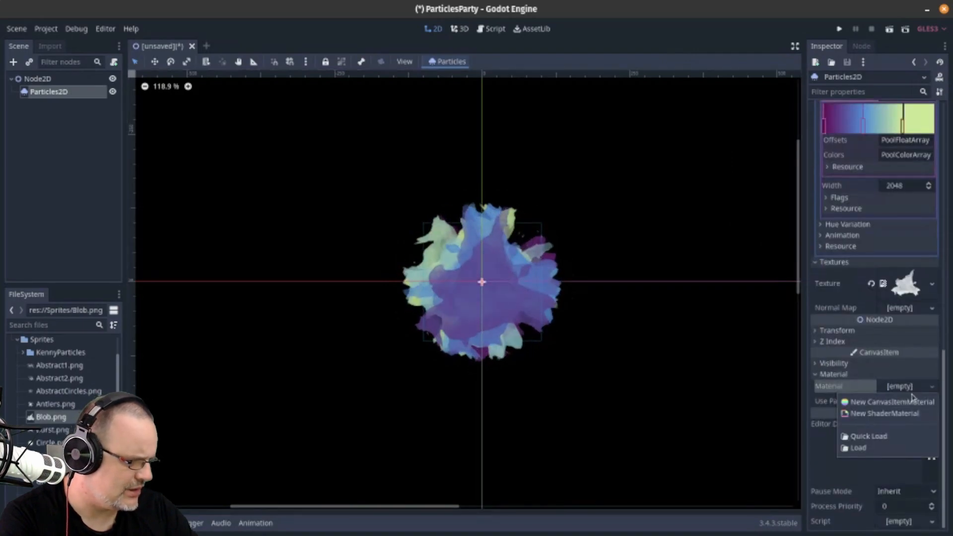
left_click(913, 396)
left_click(912, 389)
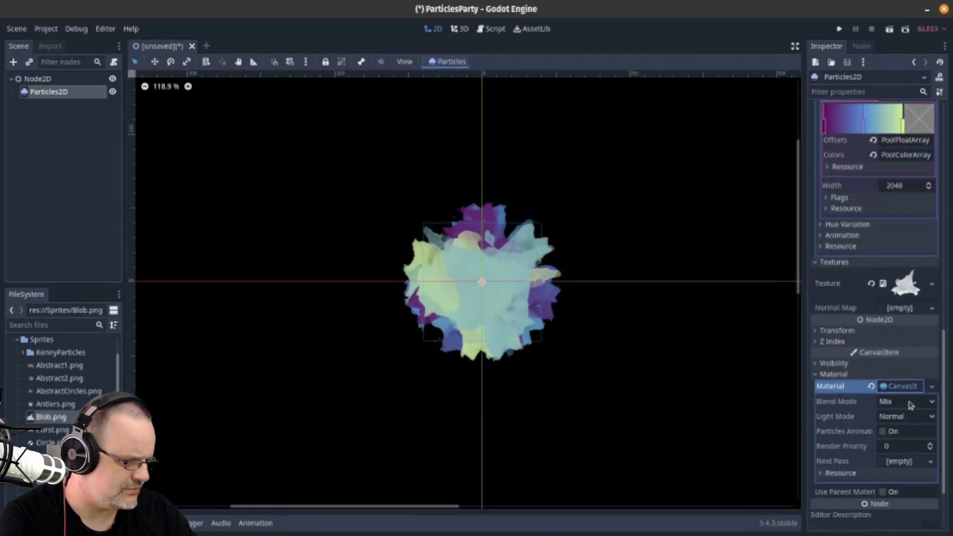
left_click(908, 401)
left_click(904, 429)
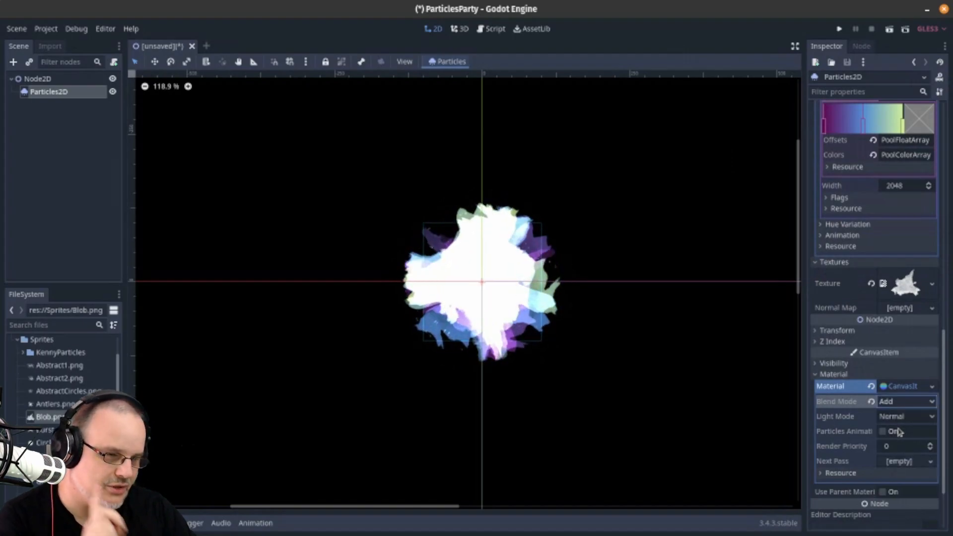
Shift the gradient's green stop slightly inward and add a near-white end stop with its alpha set to 0
scroll(893, 404, "up", 7)
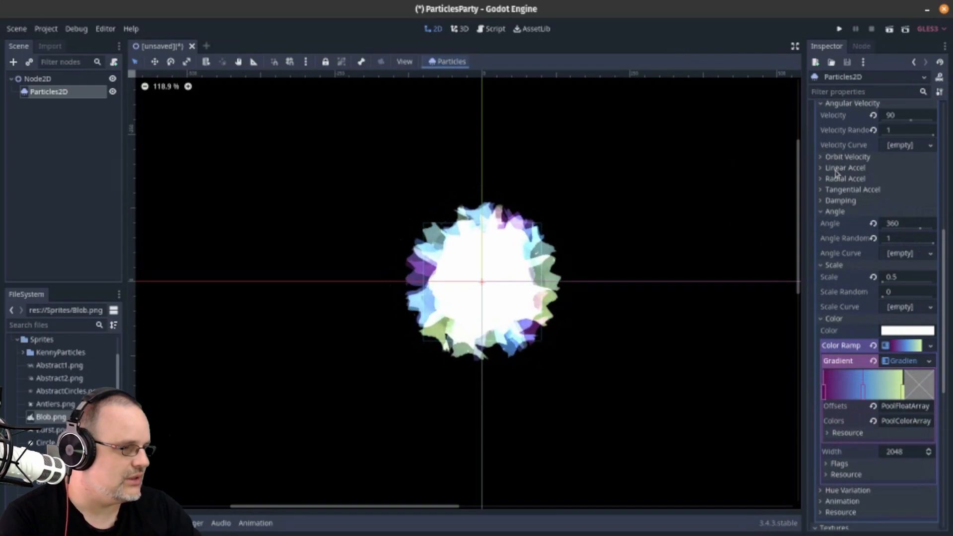
left_click(842, 213)
left_click(843, 223)
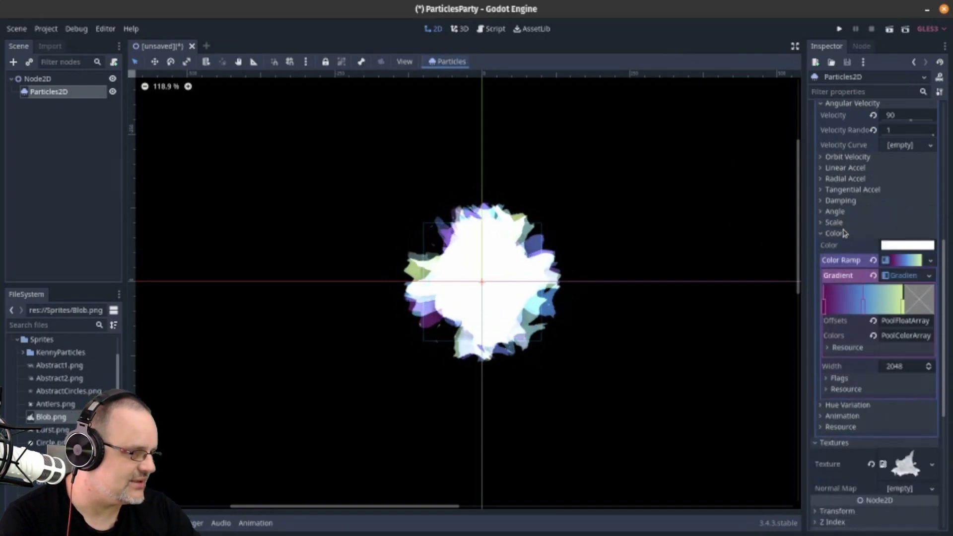
left_click(838, 223)
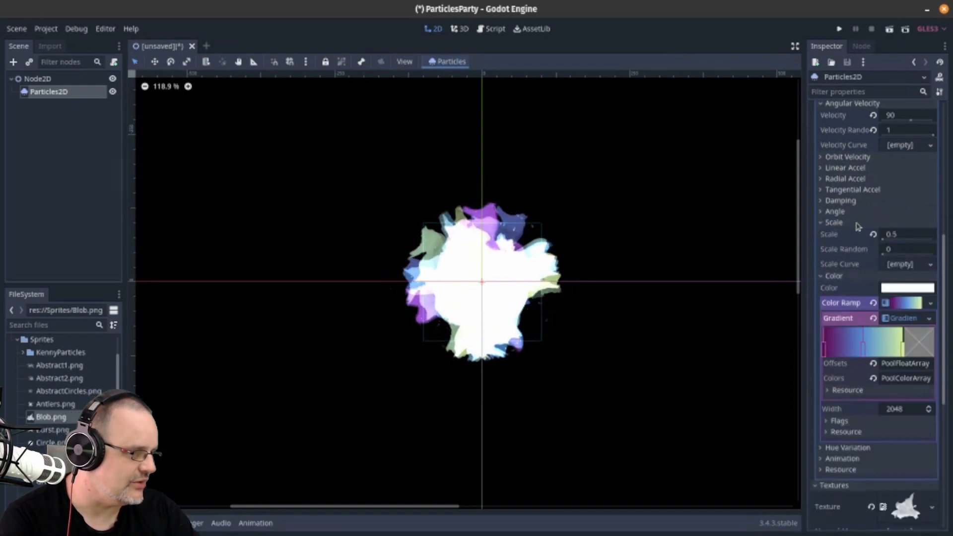
left_click(903, 351)
left_click(917, 348)
left_click_drag(902, 354, 891, 349)
left_click(901, 351)
left_click(907, 350)
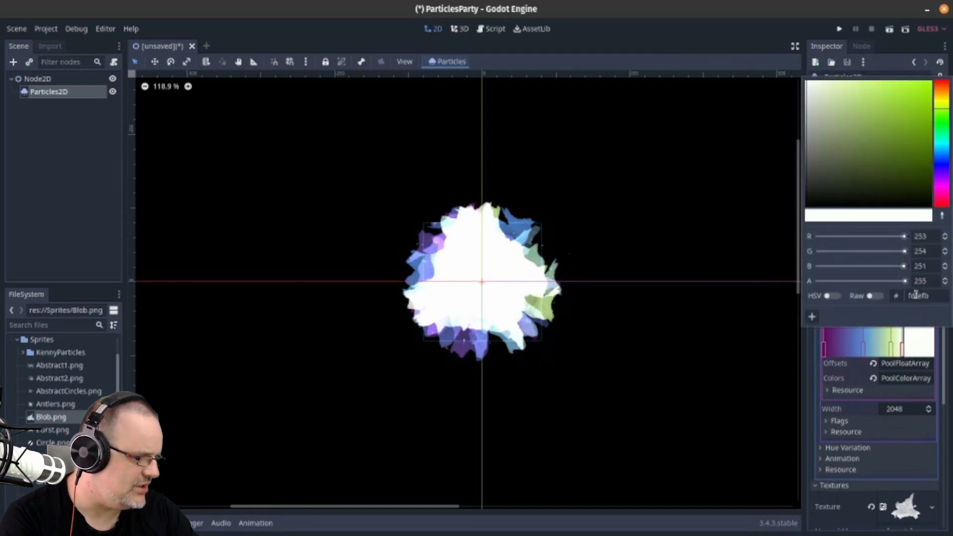
left_click_drag(904, 282, 779, 269)
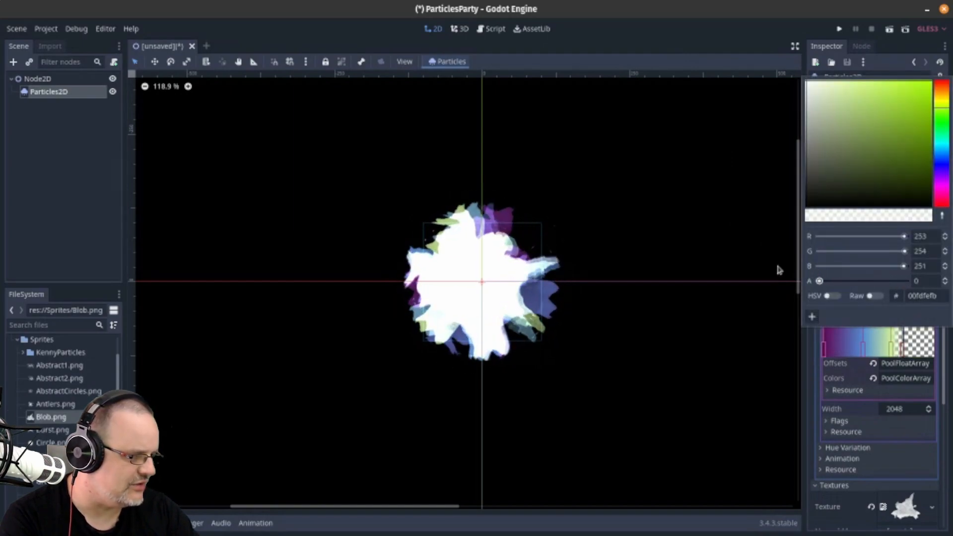
left_click(764, 48)
Add a stop close to the start of the gradient and color it bright violet
left_click_drag(823, 352, 907, 350)
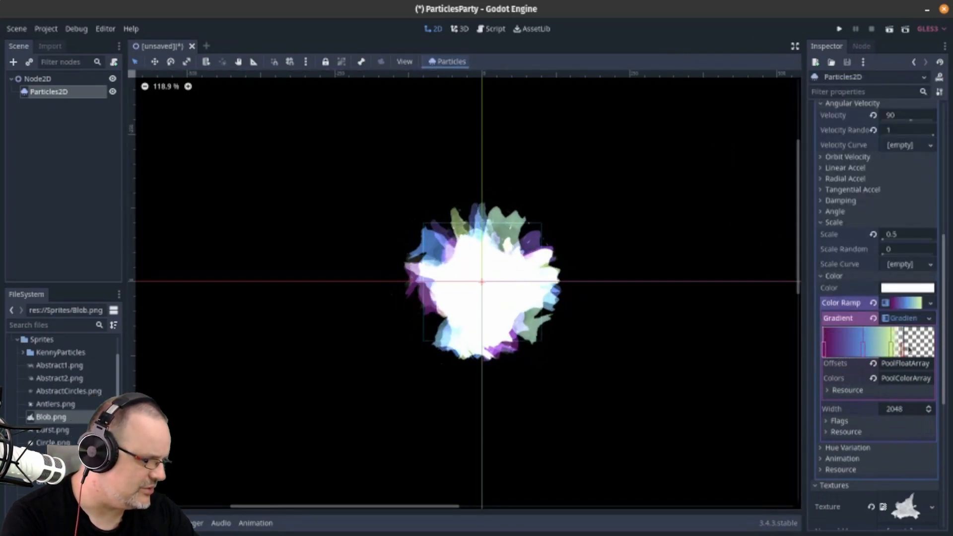
left_click(837, 354)
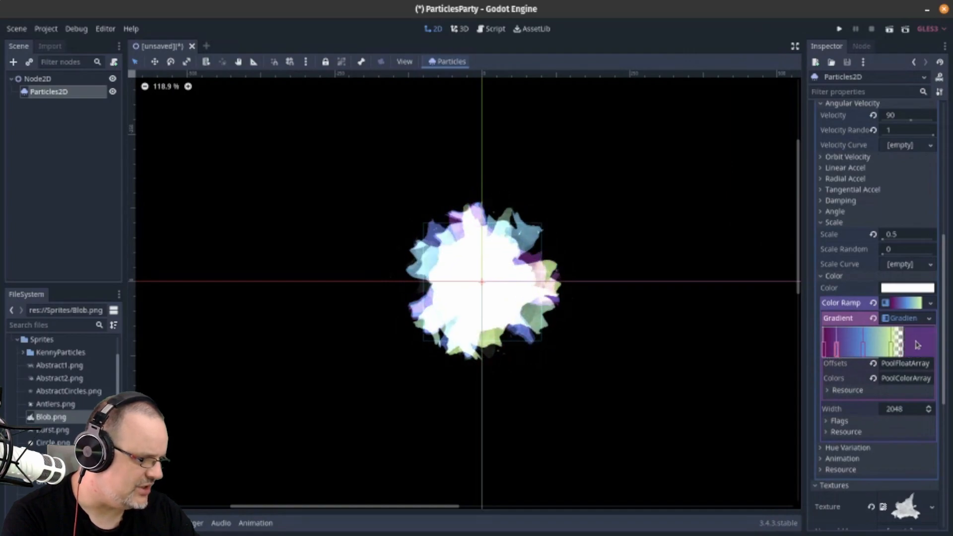
left_click(916, 345)
left_click_drag(903, 159, 912, 110)
left_click(755, 55)
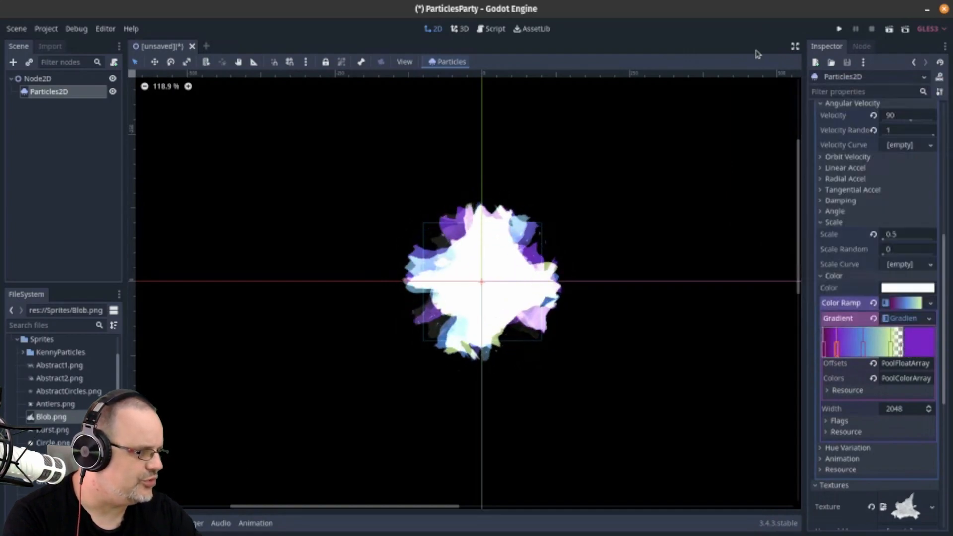
Make the gradient's first dark purple stop fully transparent with alpha 0
left_click(824, 352)
left_click(920, 343)
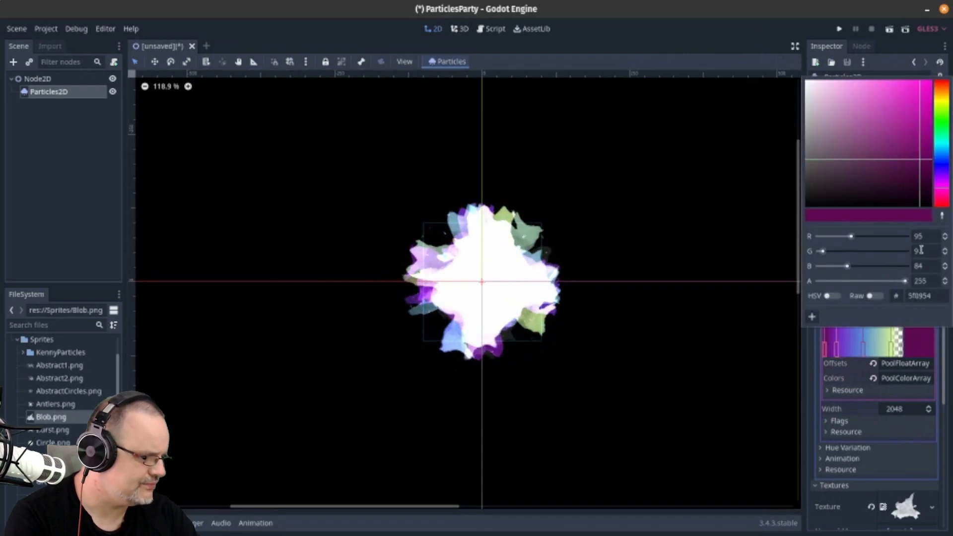
left_click_drag(910, 286, 796, 287)
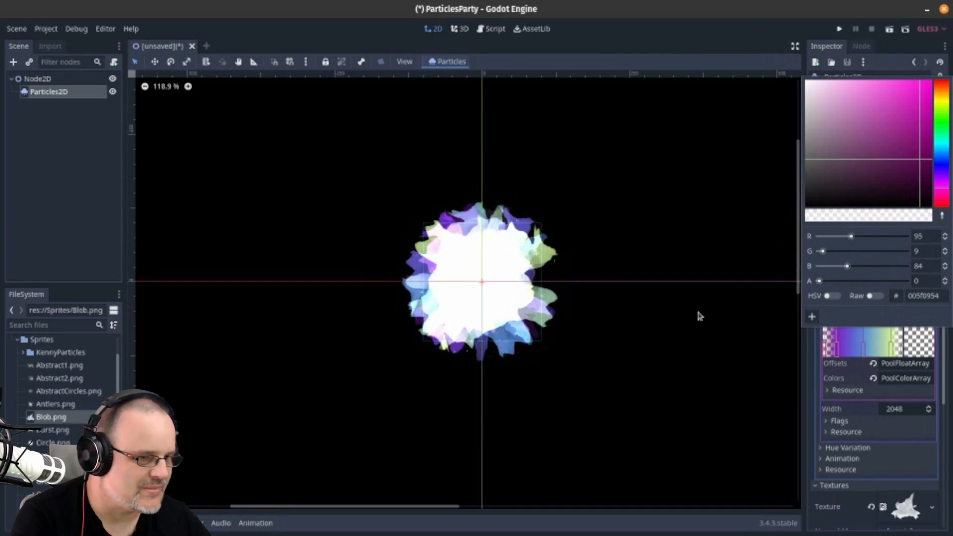
left_click(644, 36)
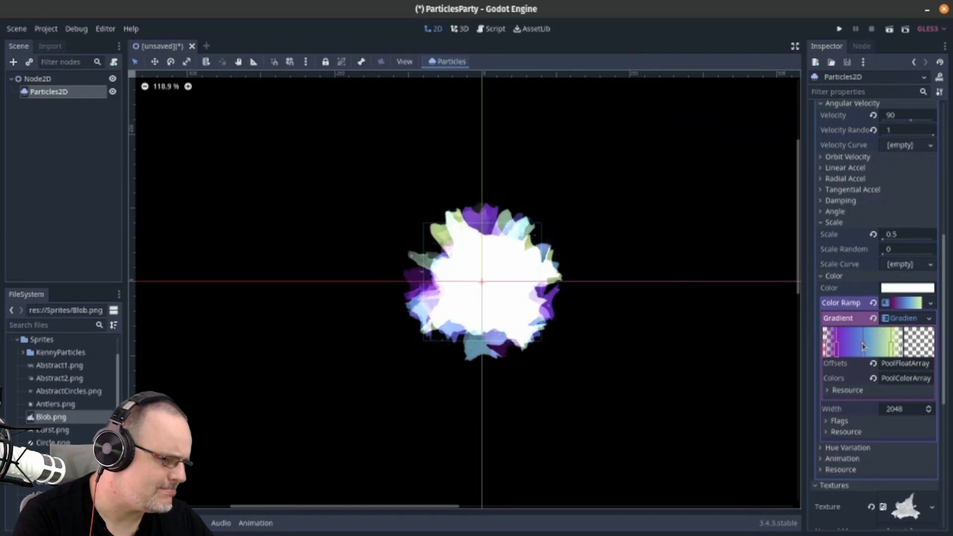
Replace the gradient's green stop with a magenta one (a40fa4) at alpha 255, between the blue stop and the transparent end
left_click_drag(889, 355, 866, 347)
right_click(891, 353)
left_click(883, 352)
left_click(924, 353)
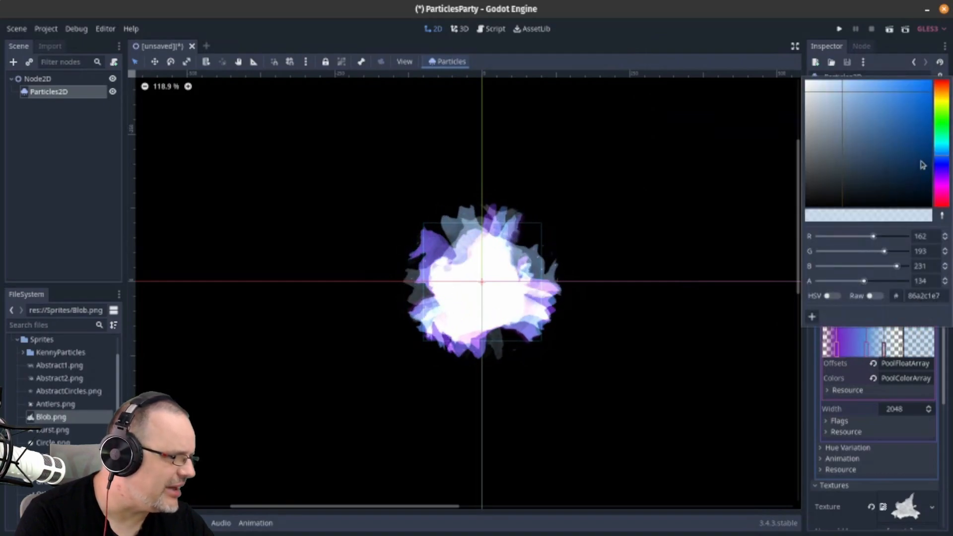
left_click(942, 189)
left_click(922, 130)
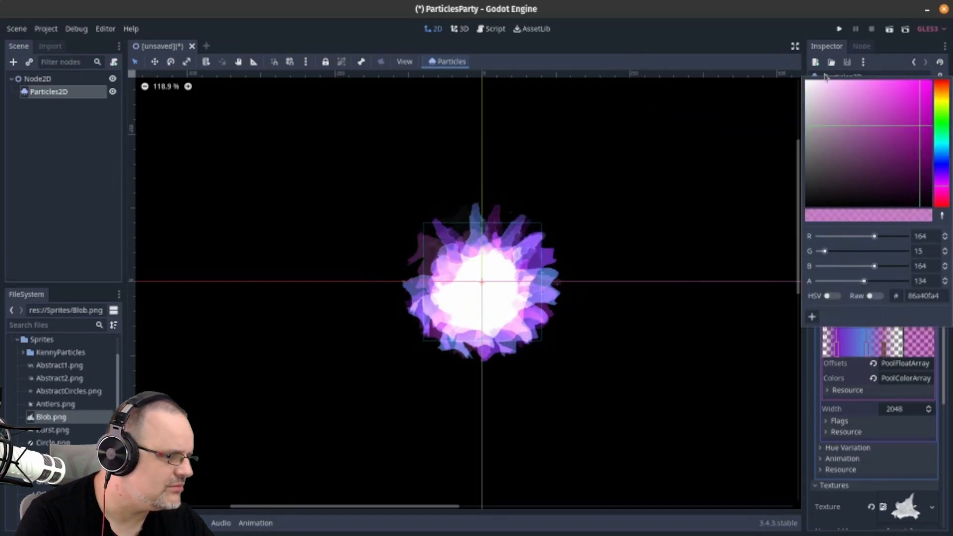
left_click_drag(864, 281, 911, 281)
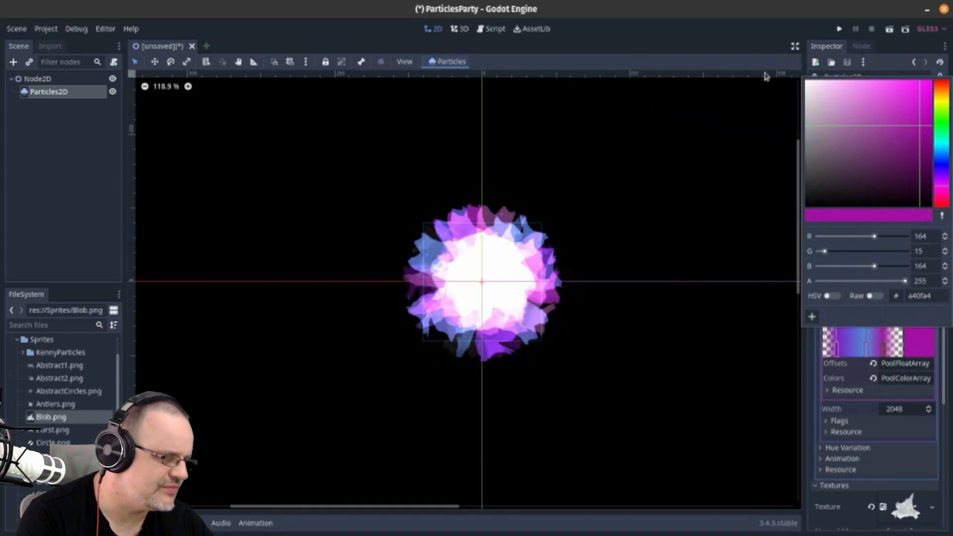
Assign a new CurveTexture to the particles' Scale Curve and open its curve for editing
left_click(722, 44)
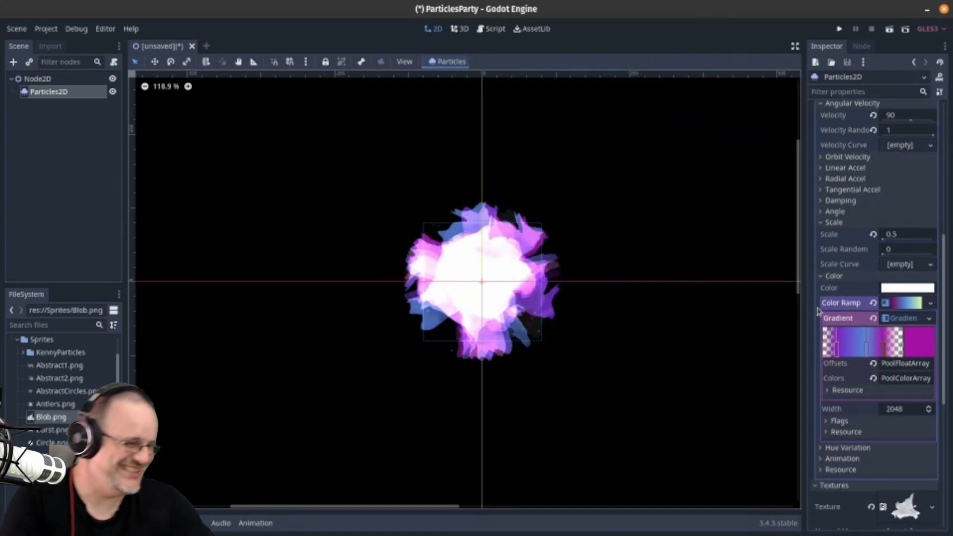
left_click(834, 277)
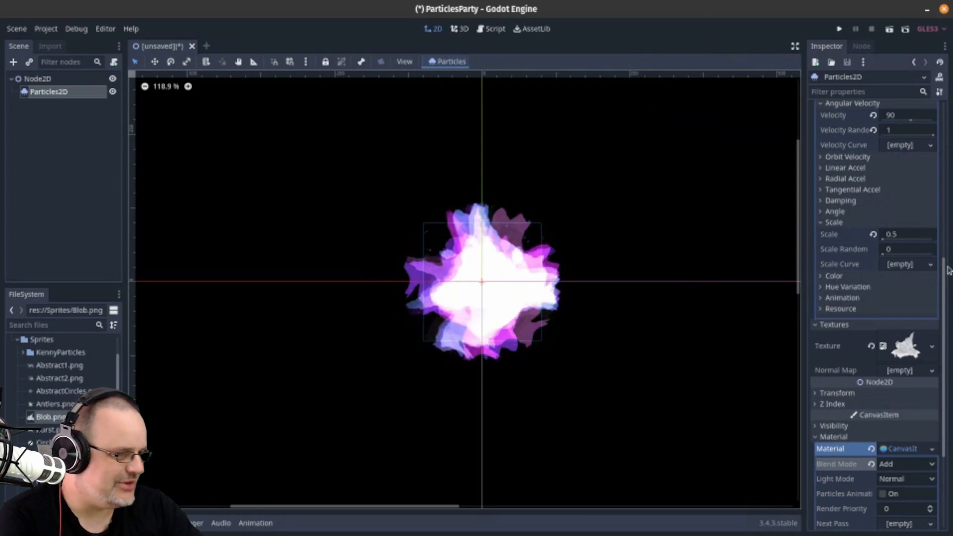
left_click(915, 265)
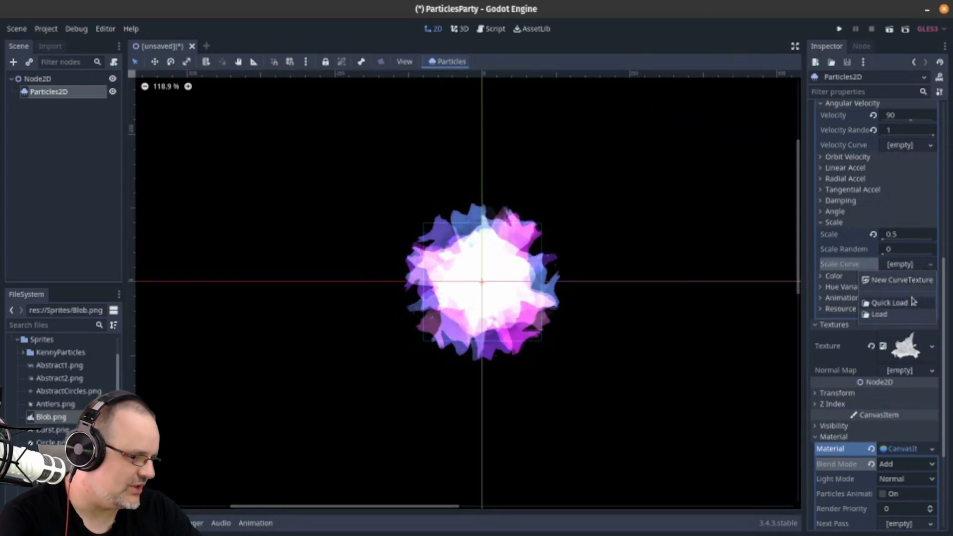
left_click(900, 280)
left_click(903, 264)
left_click(904, 305)
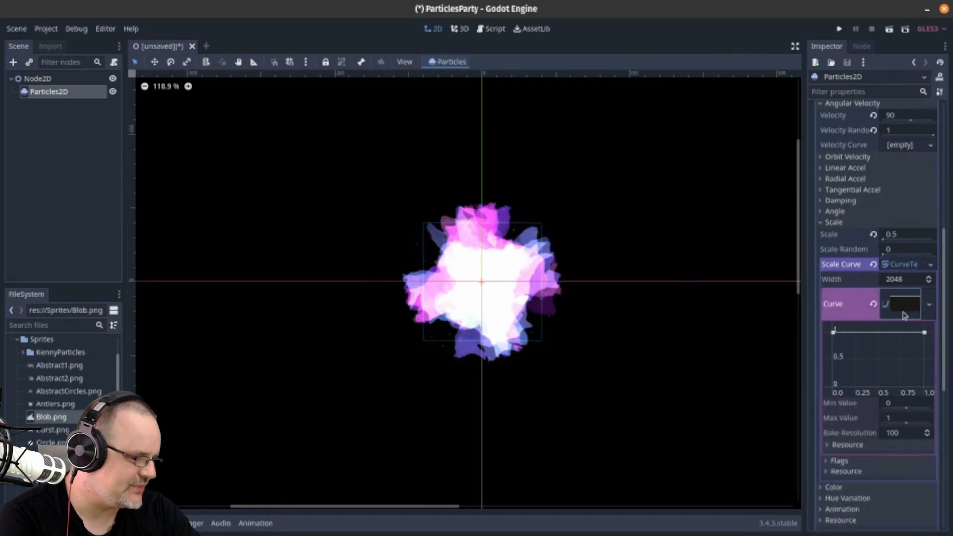
Add points near 0.25 and 0.75 at full value on the scale curve and lower both end points to 0
right_click(857, 332)
left_click(880, 345)
right_click(901, 332)
left_click(920, 337)
left_click_drag(833, 333, 825, 424)
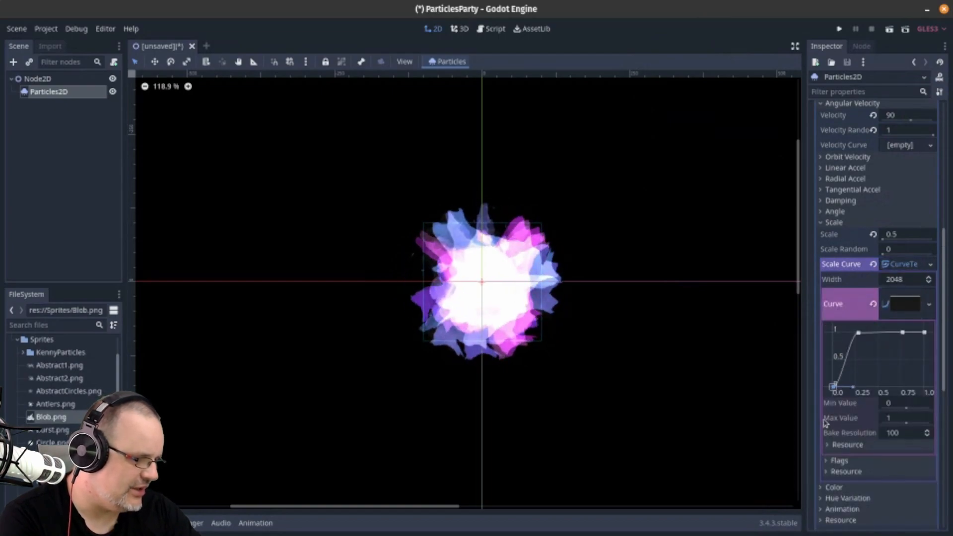
left_click_drag(924, 333, 935, 400)
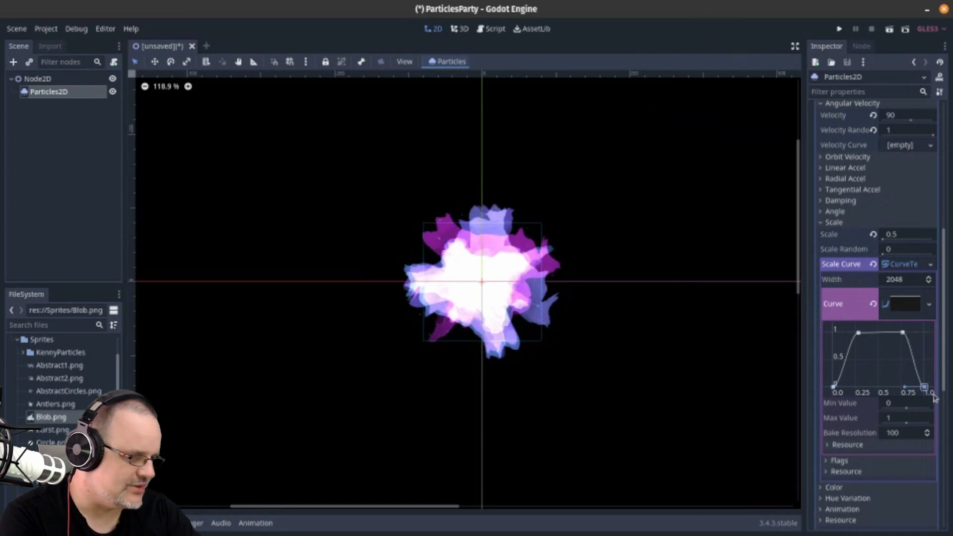
left_click(858, 333)
Set the particles' angular velocity to 100
scroll(850, 197, "up", 3)
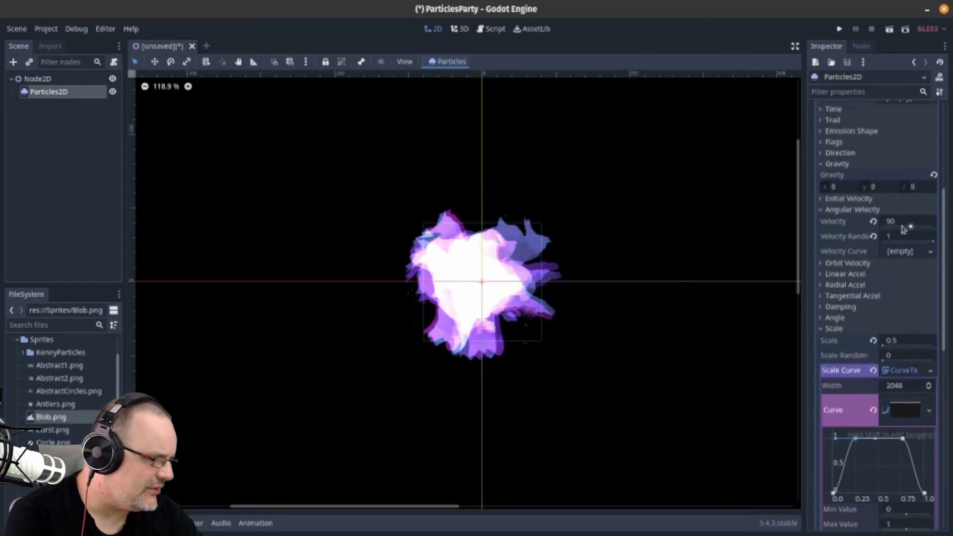
left_click(916, 222)
type("36")
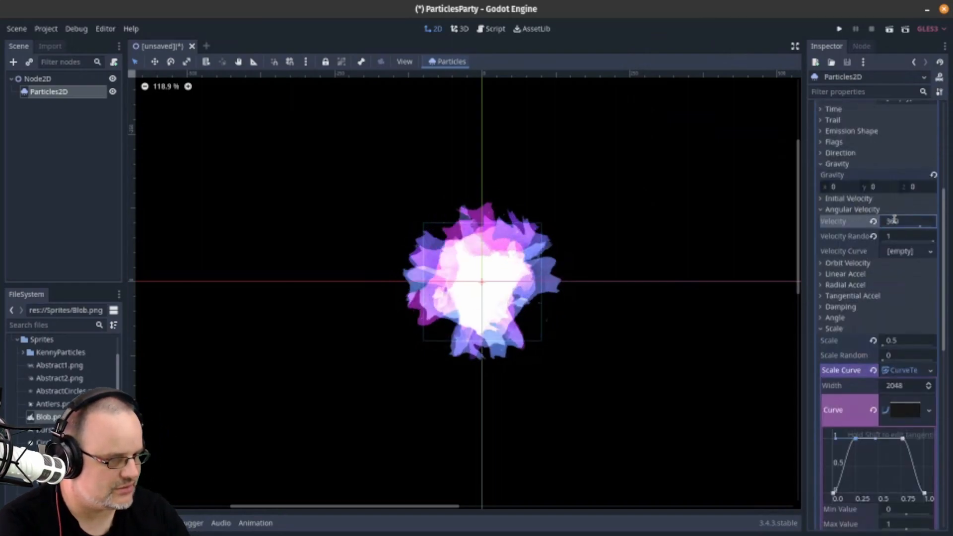
left_click(914, 222)
type("100")
key("Return")
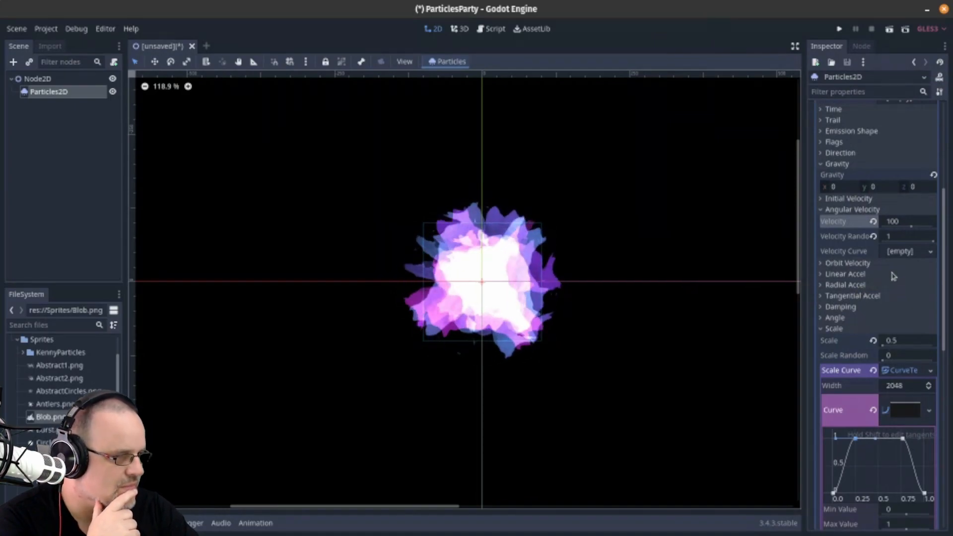
Collapse the gravity and angular velocity settings and change the emission shape to Sphere with a radius of 32
scroll(897, 291, "up", 3)
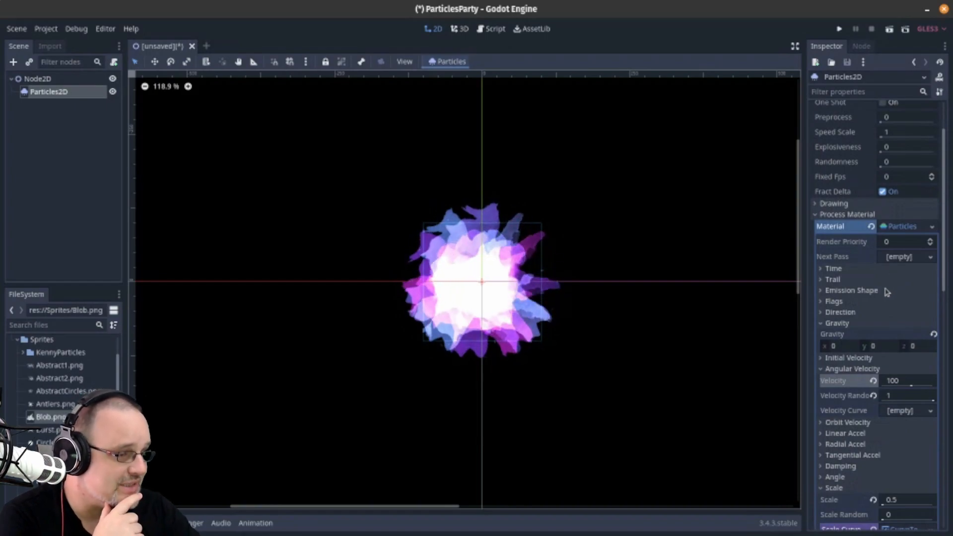
left_click(897, 257)
left_click(874, 261)
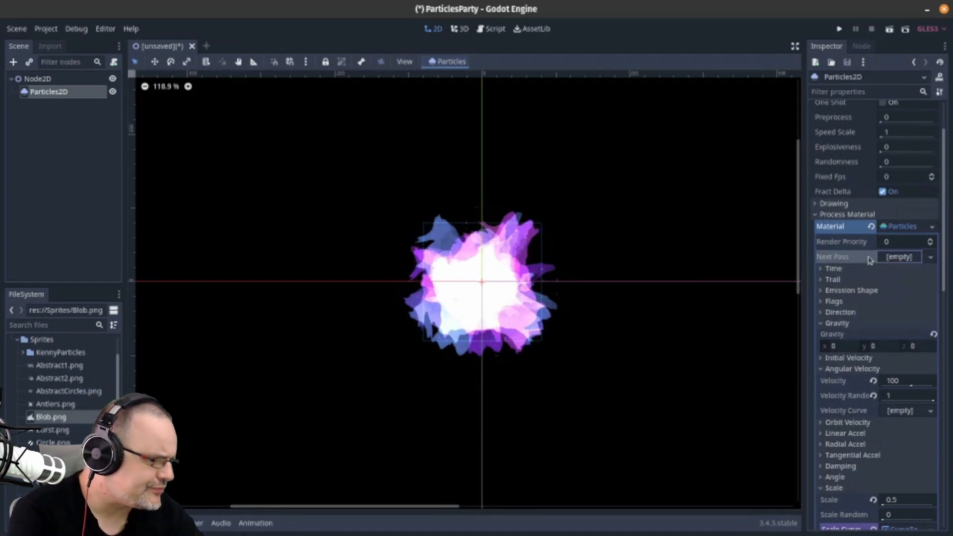
left_click(863, 323)
left_click(864, 344)
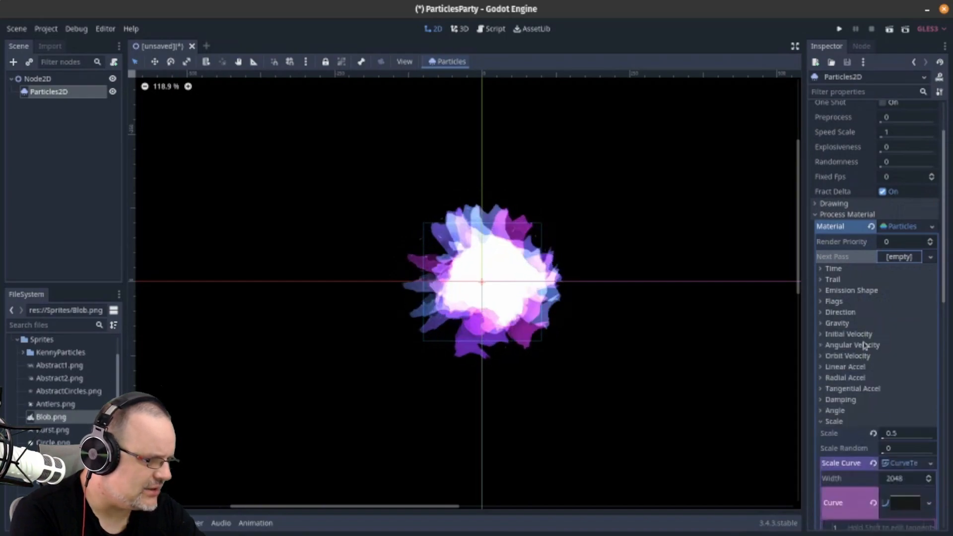
left_click(851, 291)
left_click(907, 302)
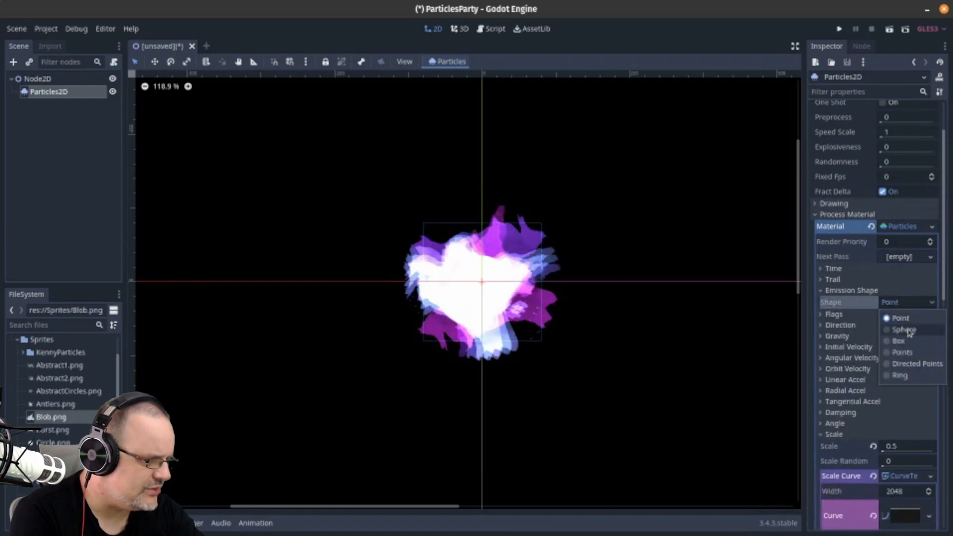
left_click(905, 324)
left_click(906, 317)
type("32")
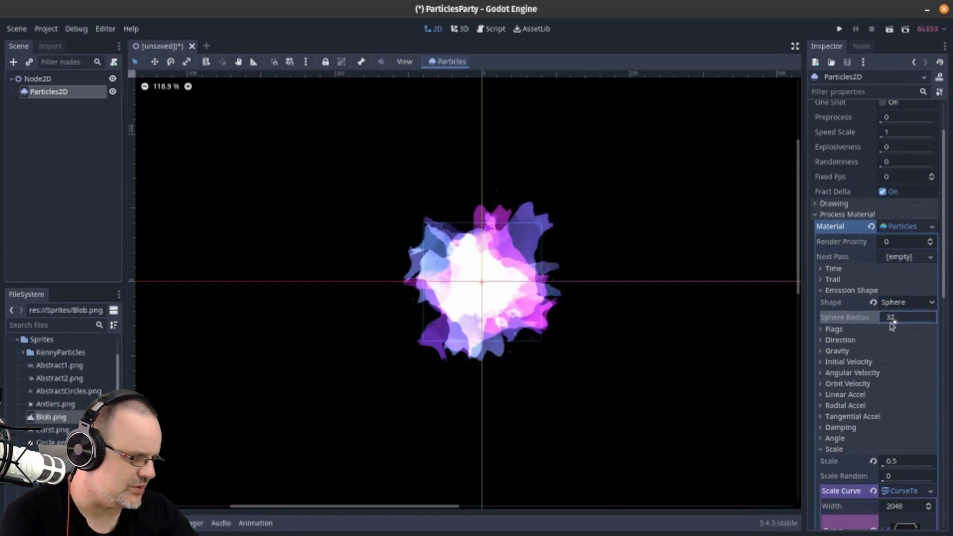
Try a sphere radius of 128 for the emission shape and settle on 64
left_click(908, 319)
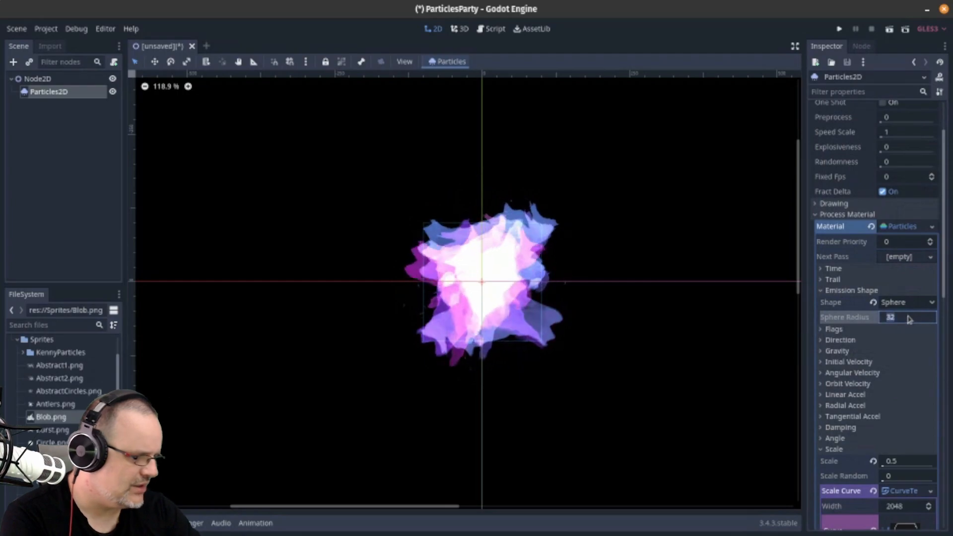
type("128")
key("Return")
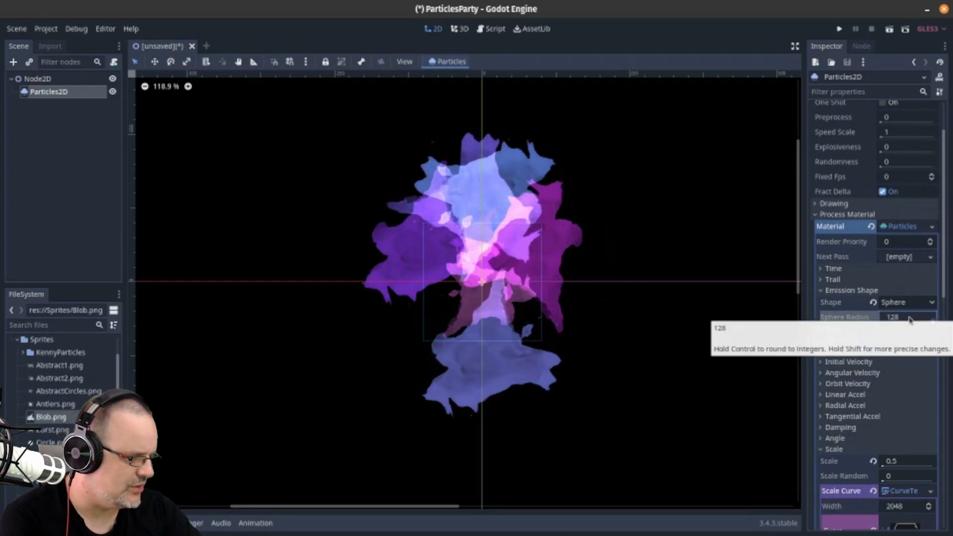
left_click(893, 318)
type("64")
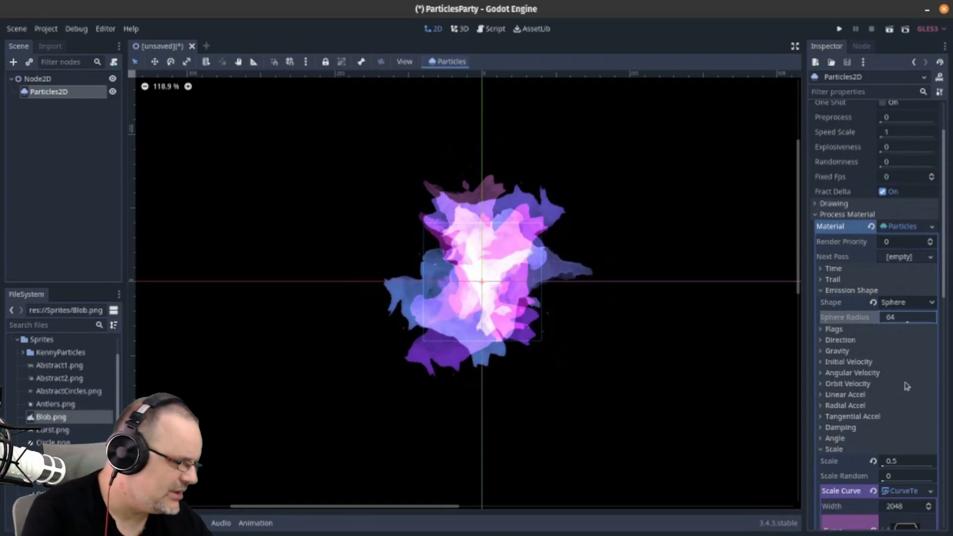
Try a tangential acceleration, reset it to 0, and set the radial acceleration to -50
left_click(852, 416)
left_click(901, 428)
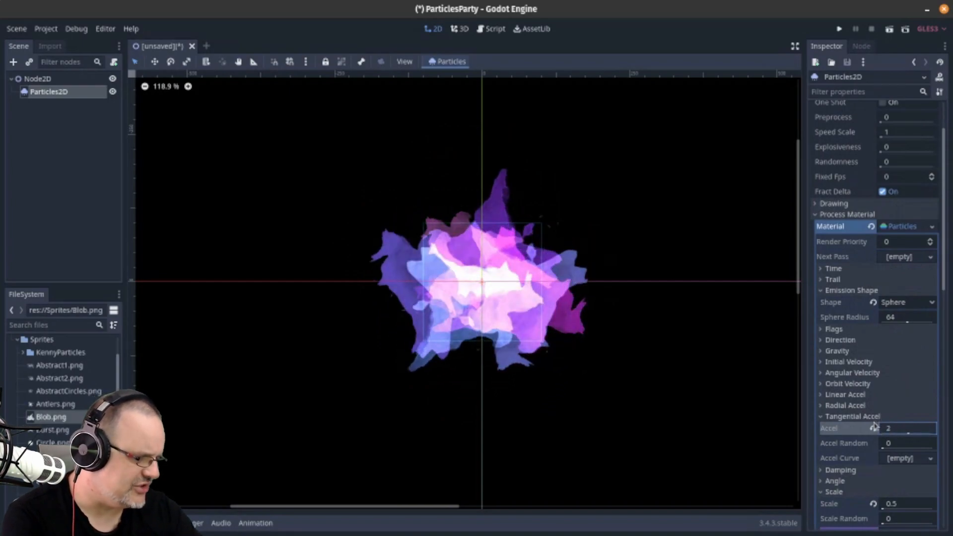
left_click(871, 406)
left_click(902, 417)
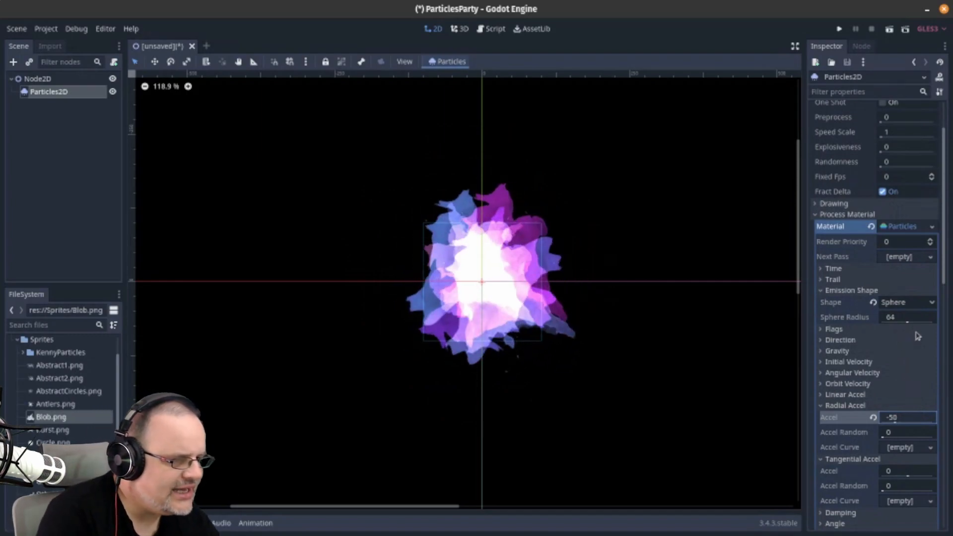
Raise the particle amount to 32 and set the emission randomness to 1
scroll(909, 353, "up", 3)
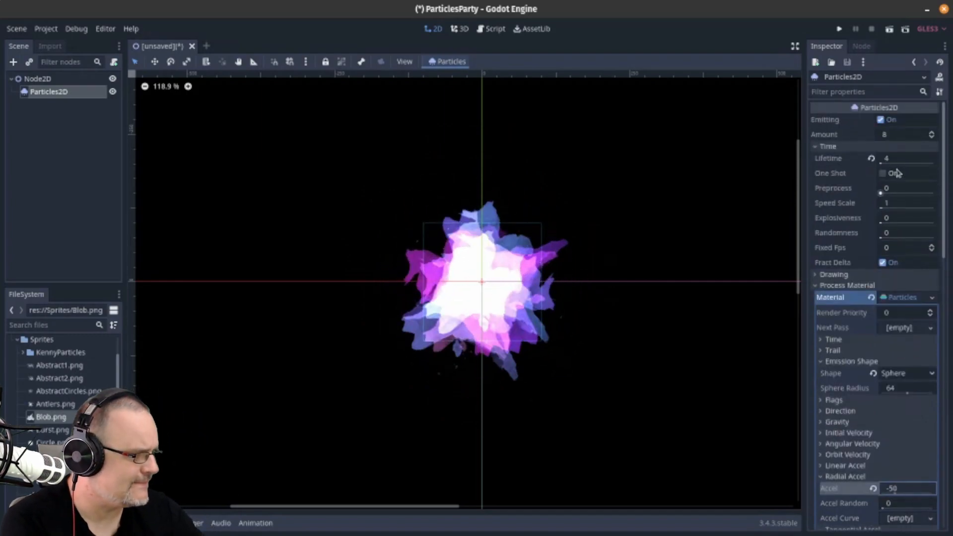
left_click(894, 132)
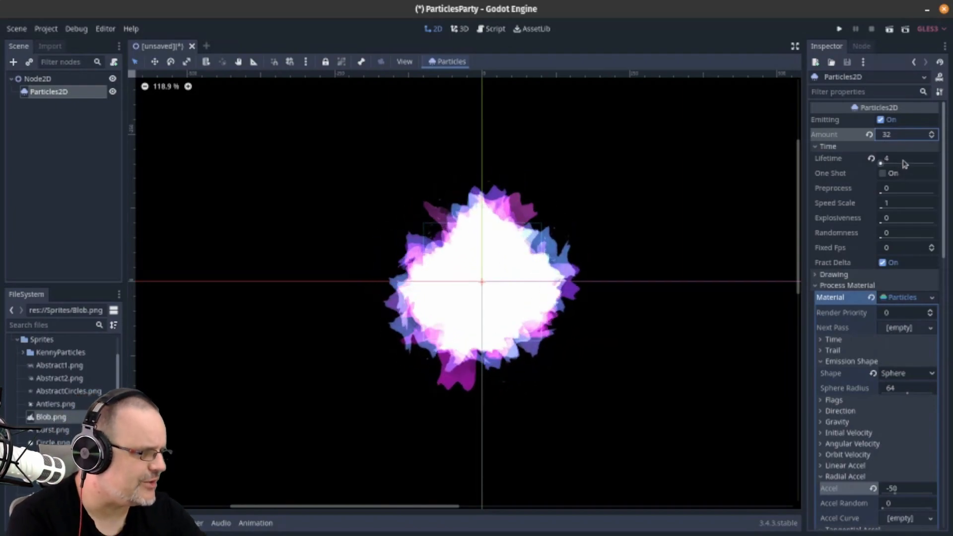
left_click_drag(881, 237, 935, 239)
Try an explosiveness of 0.25 and reset it to its default
left_click(913, 221)
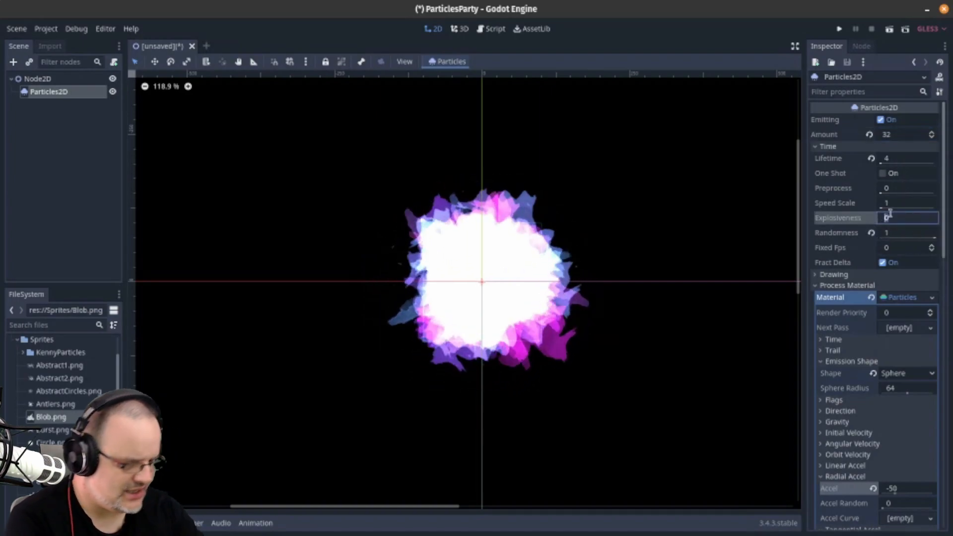
type("0.25")
key("Return")
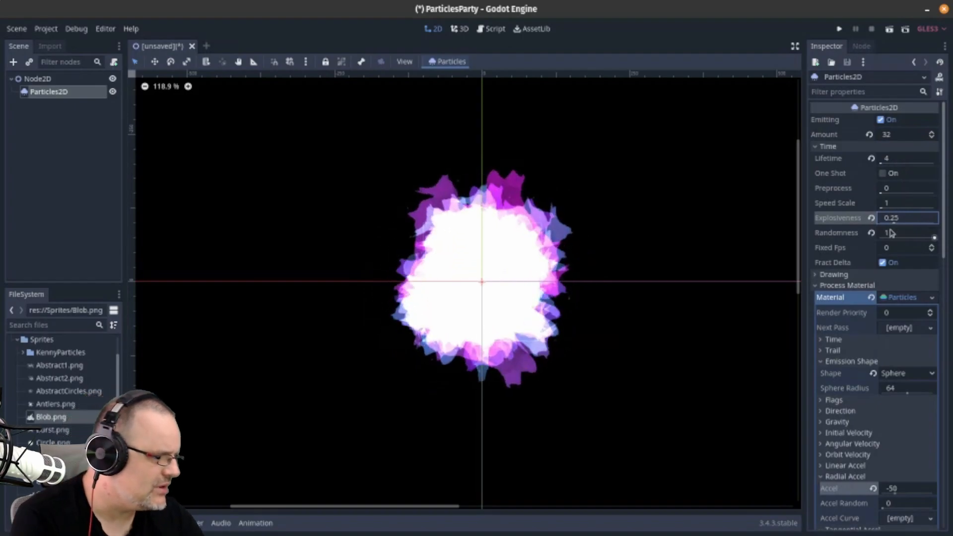
left_click(870, 217)
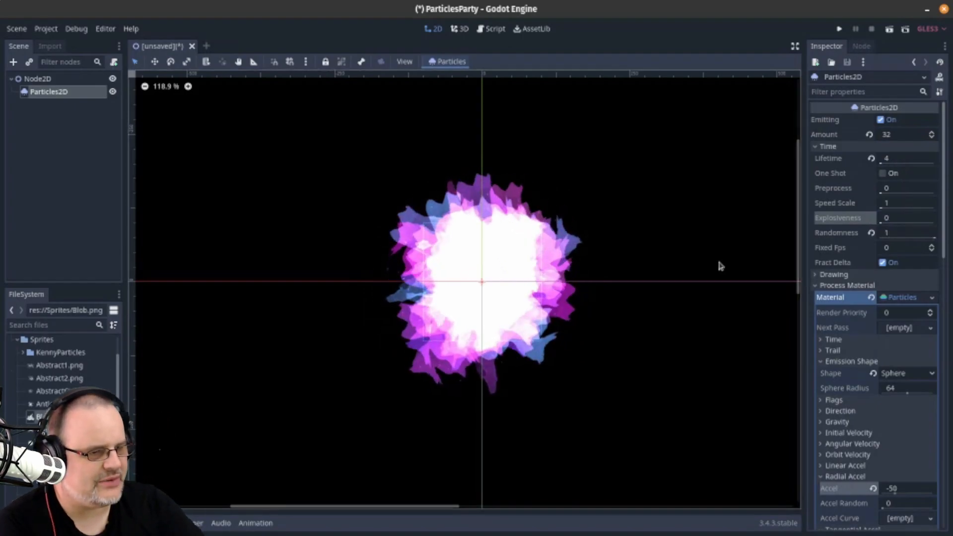
Try the Sub and Mul blend modes on the particles' canvas material and restore Add
scroll(884, 318, "down", 5)
scroll(873, 442, "down", 6)
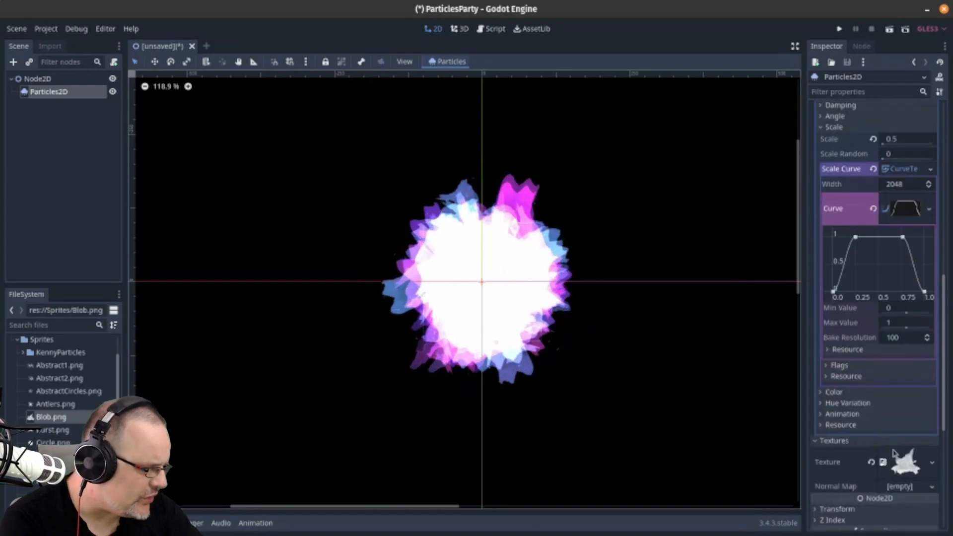
left_click(898, 421)
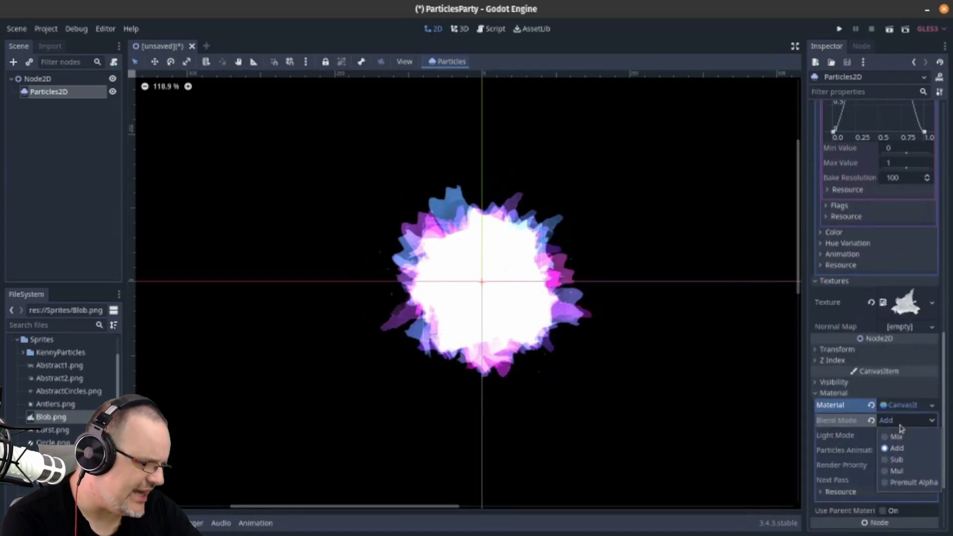
left_click(908, 459)
left_click(888, 422)
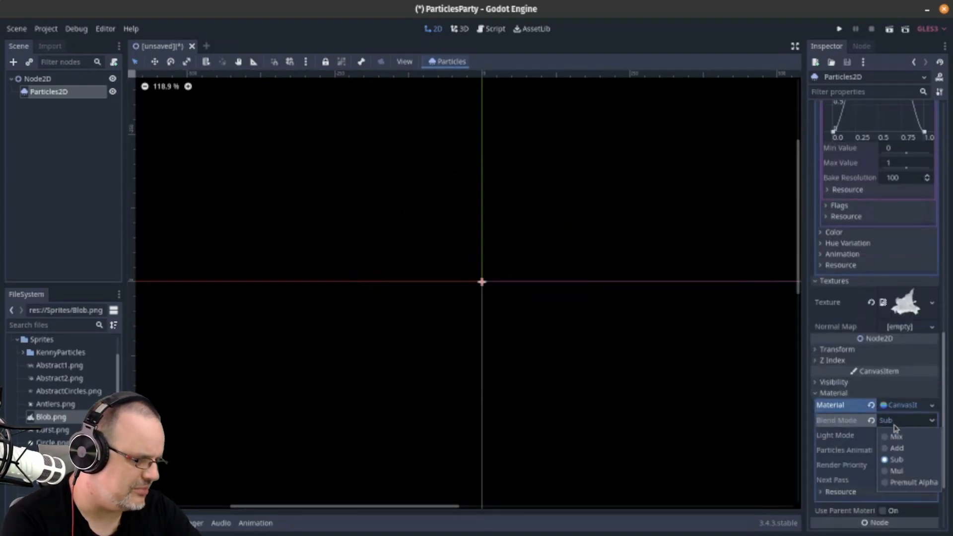
left_click(910, 469)
left_click(904, 420)
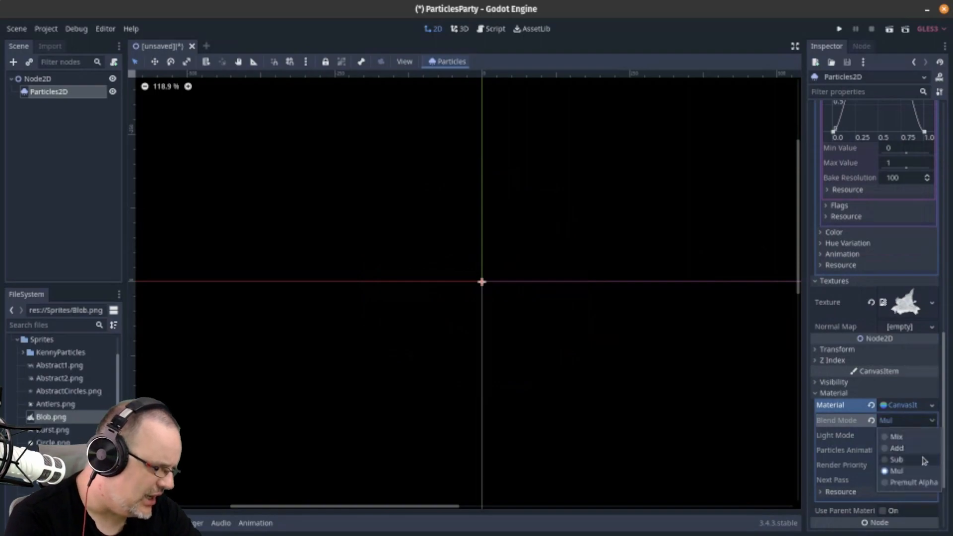
left_click(898, 448)
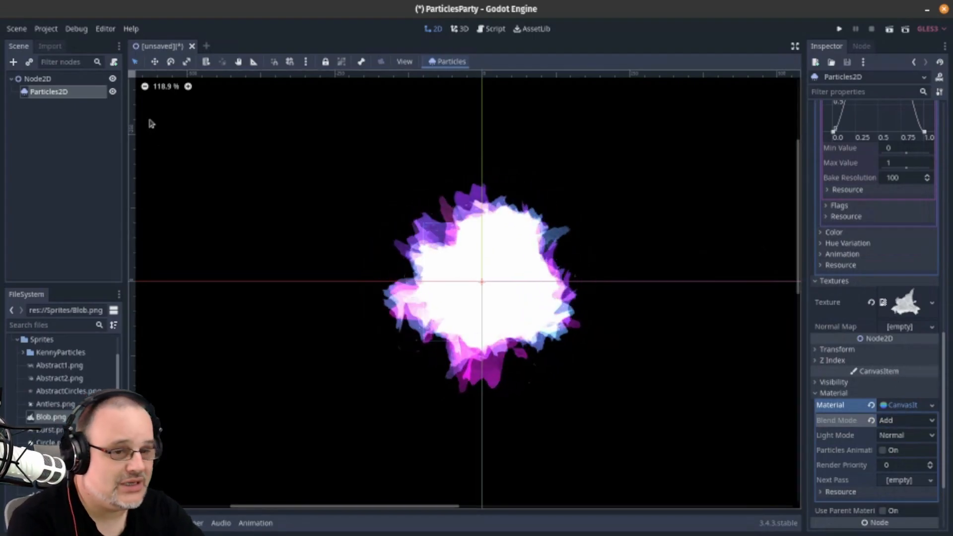
Add a second Particles2D node as a child of the Node2D root
left_click(91, 78)
left_click(13, 62)
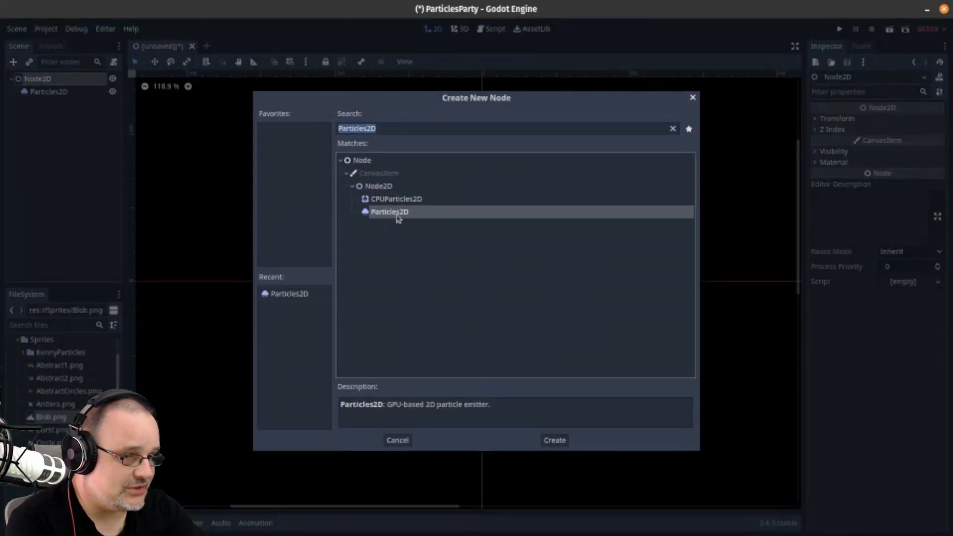
double_click(396, 213)
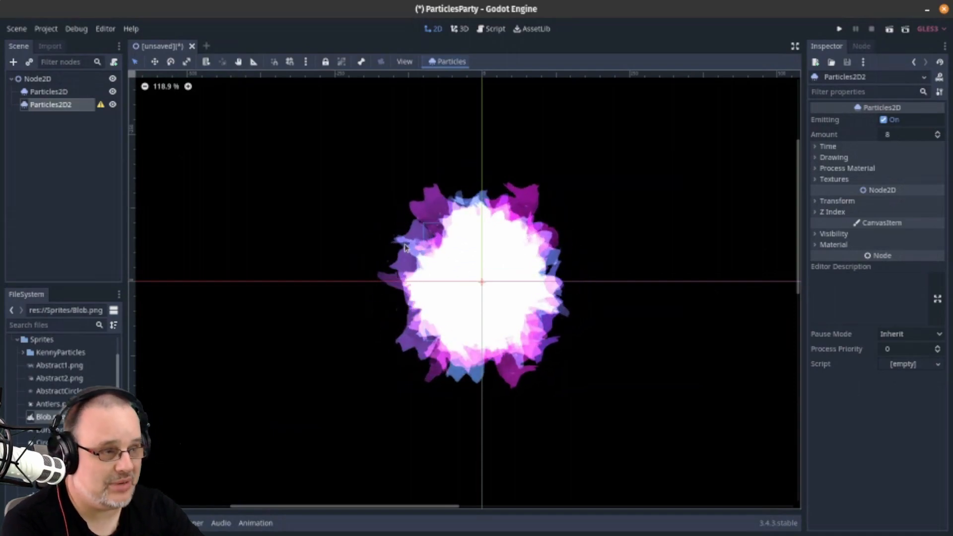
Give the second Particles2D node a new ParticlesMaterial and use Circle.png as its texture
left_click(865, 168)
left_click(903, 180)
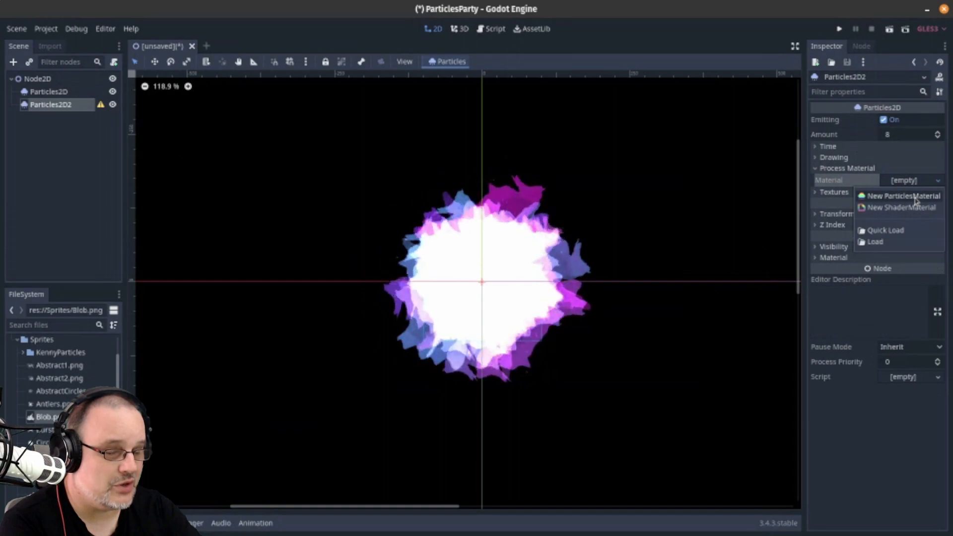
left_click(914, 197)
left_click(902, 180)
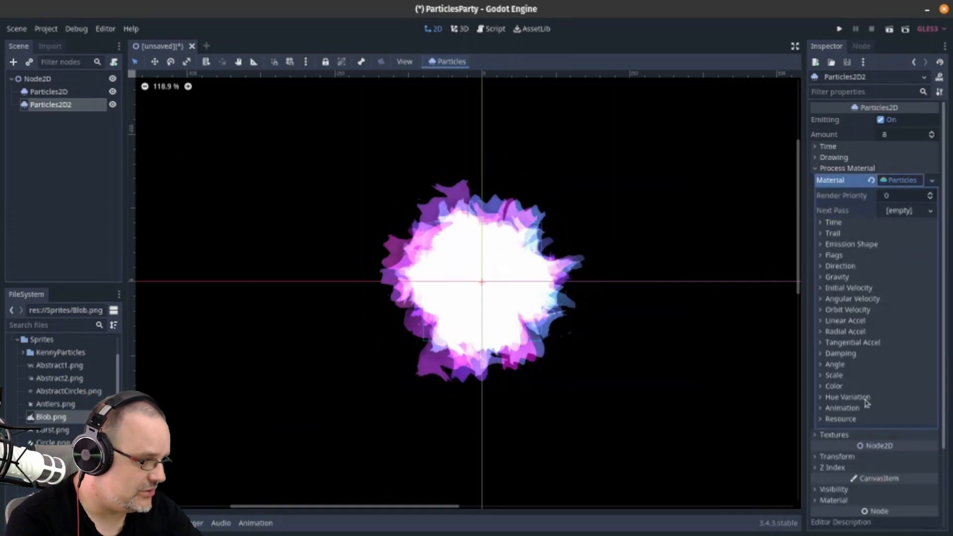
left_click(833, 435)
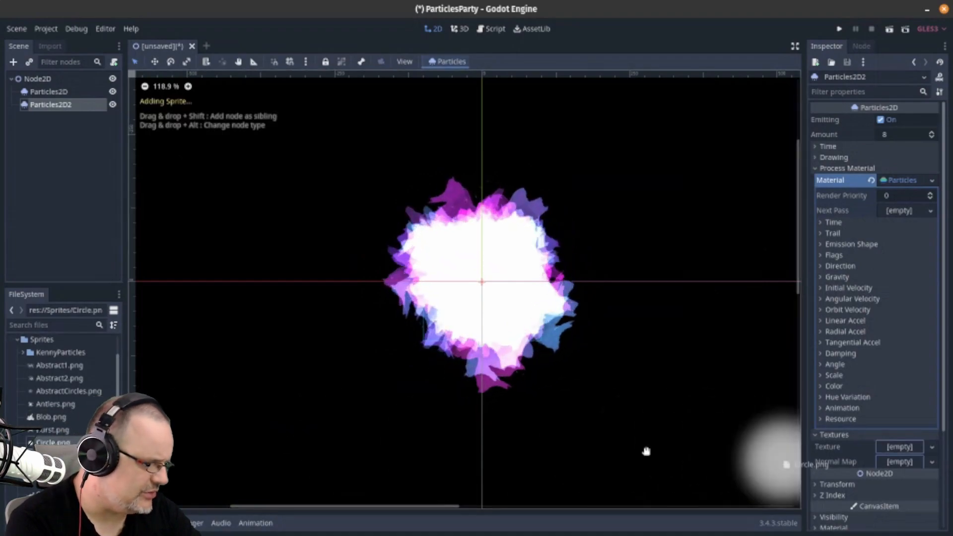
left_click_drag(47, 442, 901, 448)
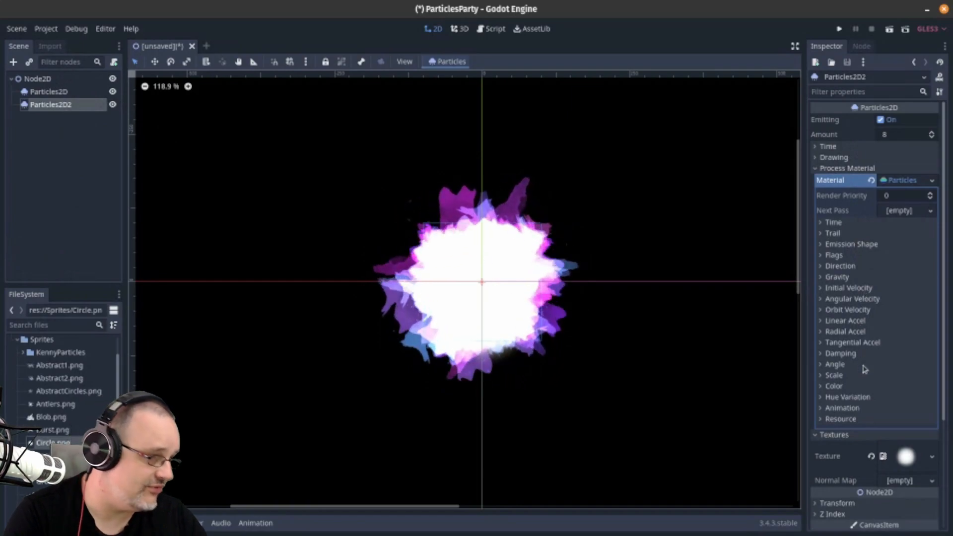
Set the second emitter's particle color to black (000000)
left_click(834, 385)
left_click(909, 396)
left_click(787, 247)
left_click_drag(701, 315, 641, 366)
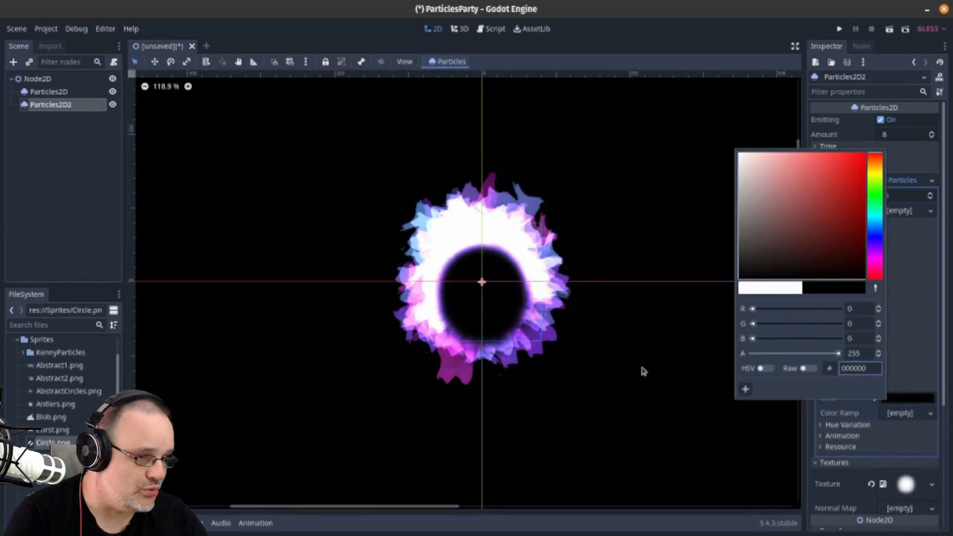
left_click(610, 49)
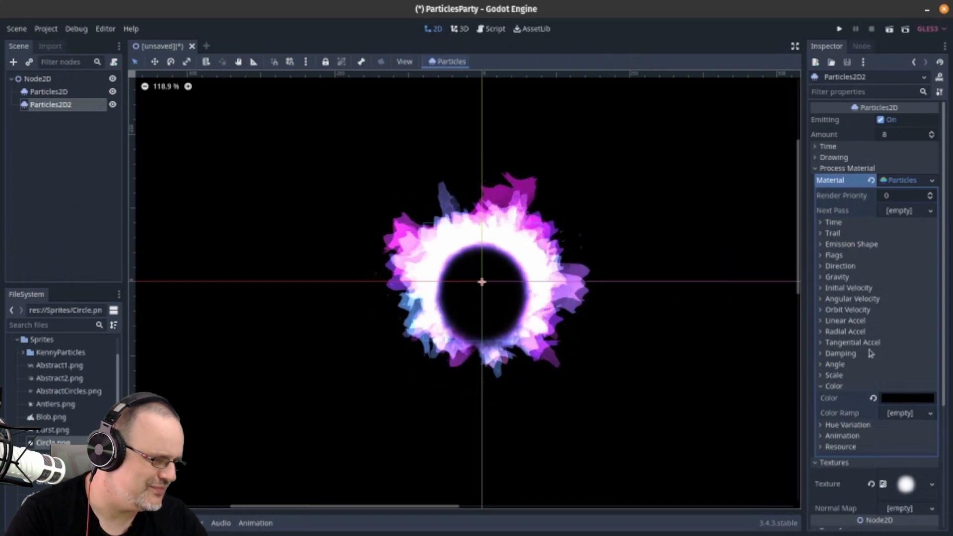
Set the second emitter's vertical gravity to 0
left_click(850, 276)
left_click(875, 300)
type("0")
key("Return")
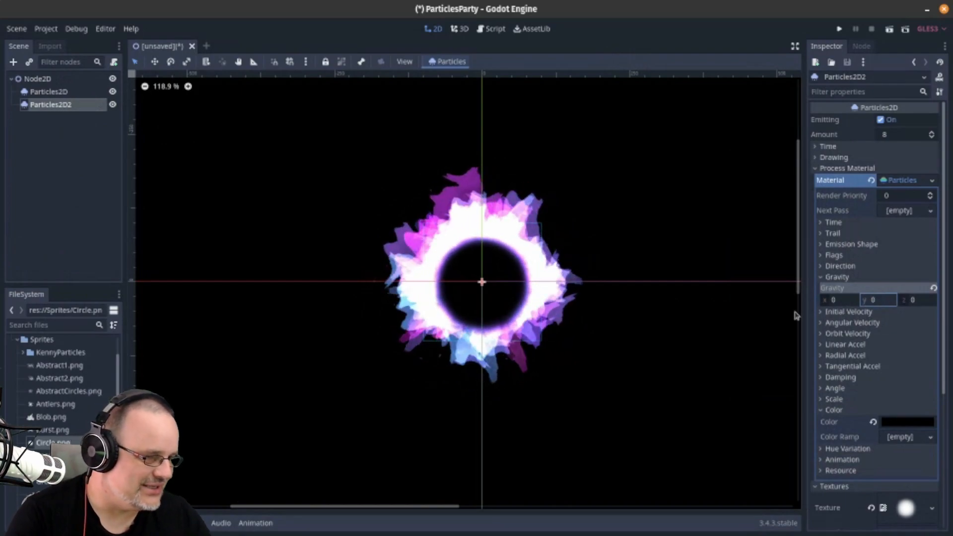
Set the second emitter's particle scale to 0.5
scroll(620, 300, "up", 3)
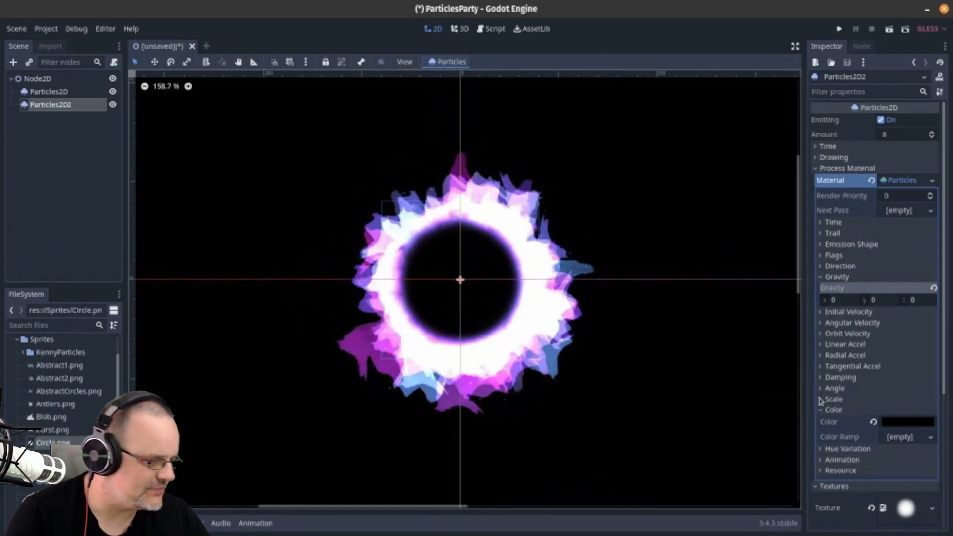
left_click(833, 399)
left_click(892, 411)
type("1.5")
key("Return")
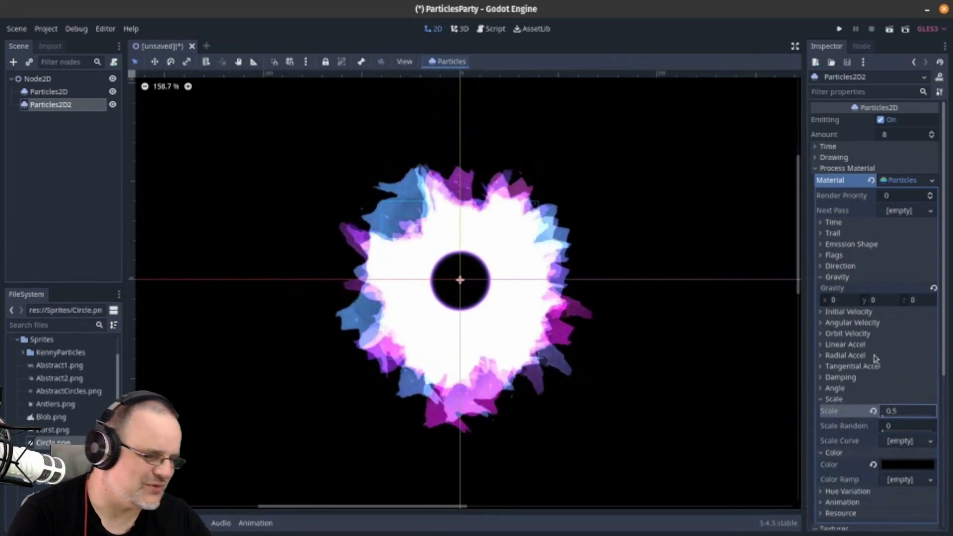
Give the second emitter's radial acceleration a new CurveTexture and open its curve for editing
left_click(876, 355)
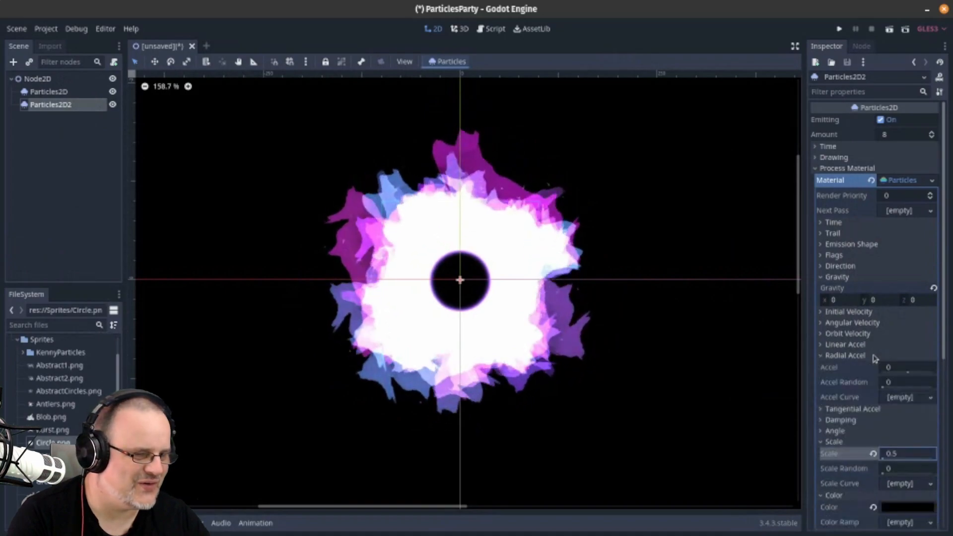
left_click(911, 397)
left_click(910, 408)
left_click(909, 401)
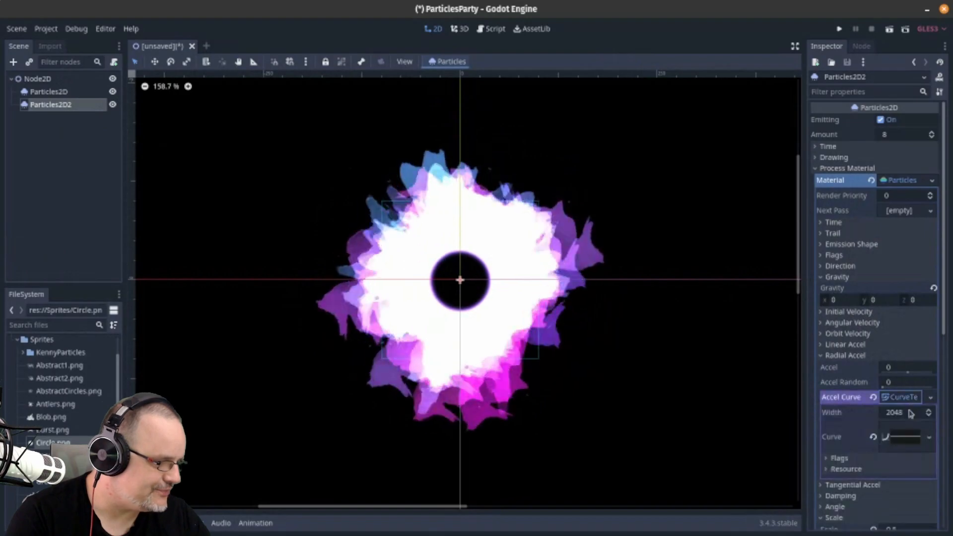
left_click(906, 433)
scroll(901, 418, "down", 2)
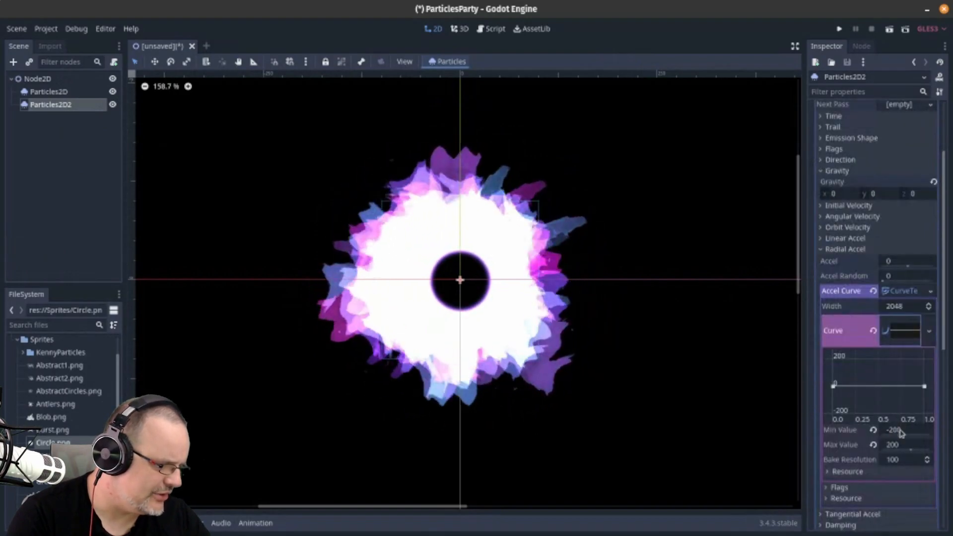
Set the radial acceleration curve's range to a minimum of -100 and a maximum of 100
left_click(893, 430)
key("BackSpace")
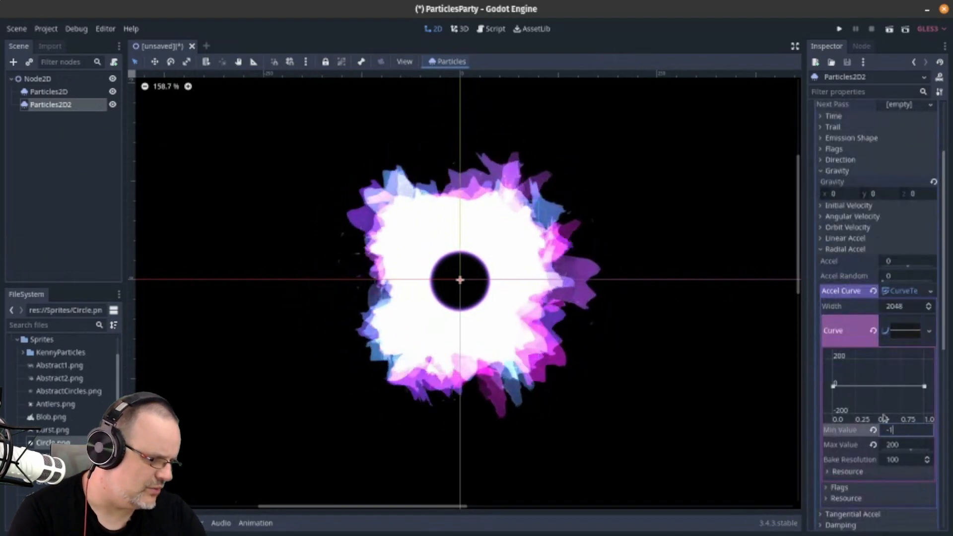
key("Tab")
type("100")
key("Return")
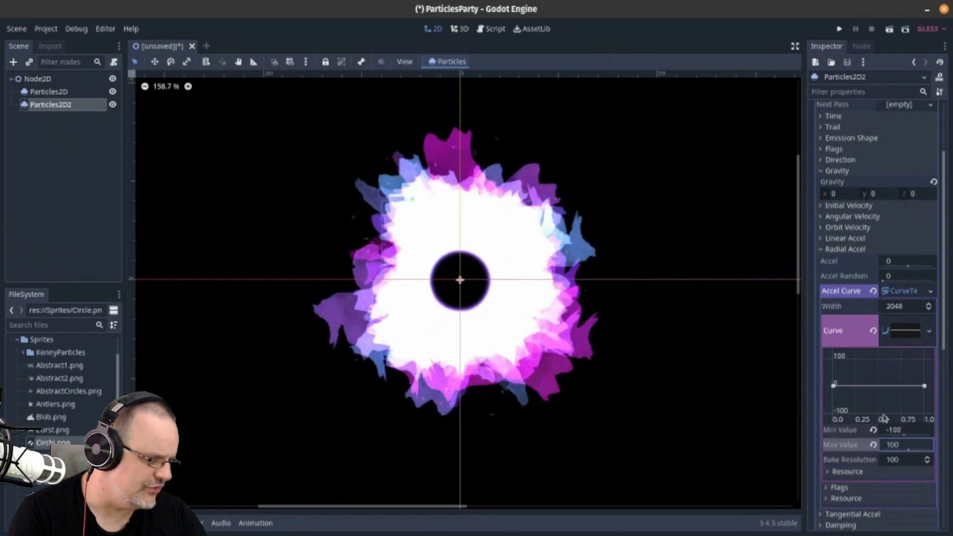
Shape the radial acceleration curve to fall from 100 at the start to -100 at the end, removing the extra middle point
right_click(875, 386)
left_click(884, 395)
left_click_drag(835, 386, 834, 359)
left_click_drag(924, 387, 933, 425)
right_click(875, 388)
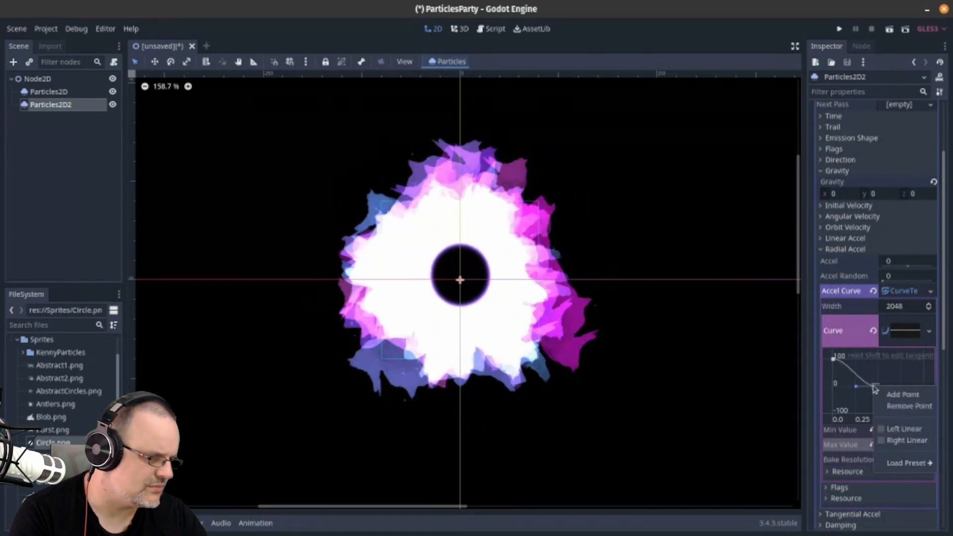
left_click(893, 406)
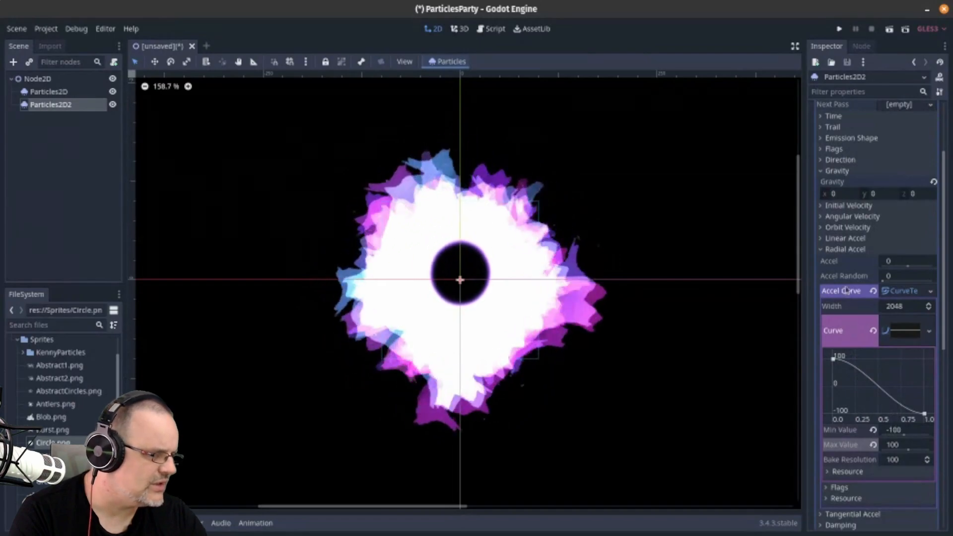
Use a Sphere emission shape with a radius of 16 and set the second emitter's particle amount to 32
scroll(847, 261, "up", 3)
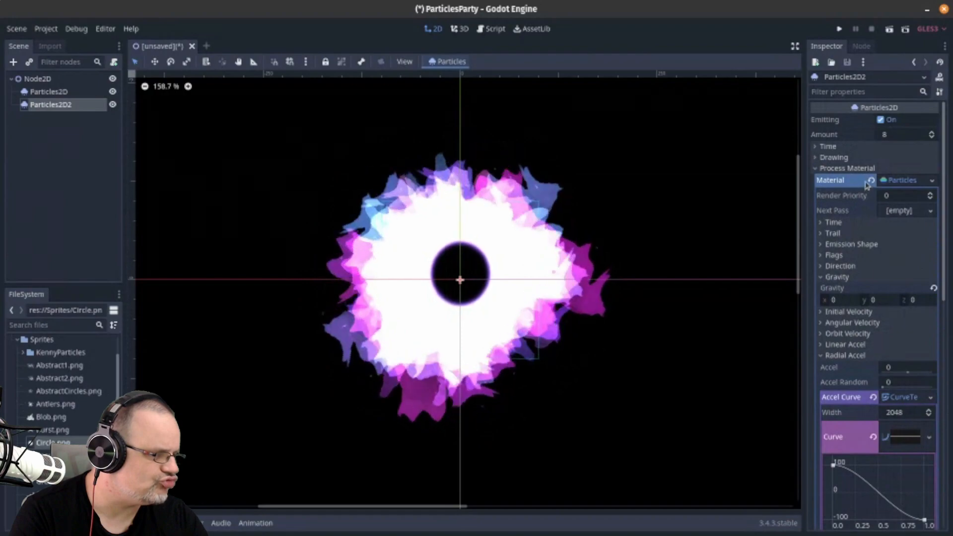
left_click(866, 245)
left_click(907, 255)
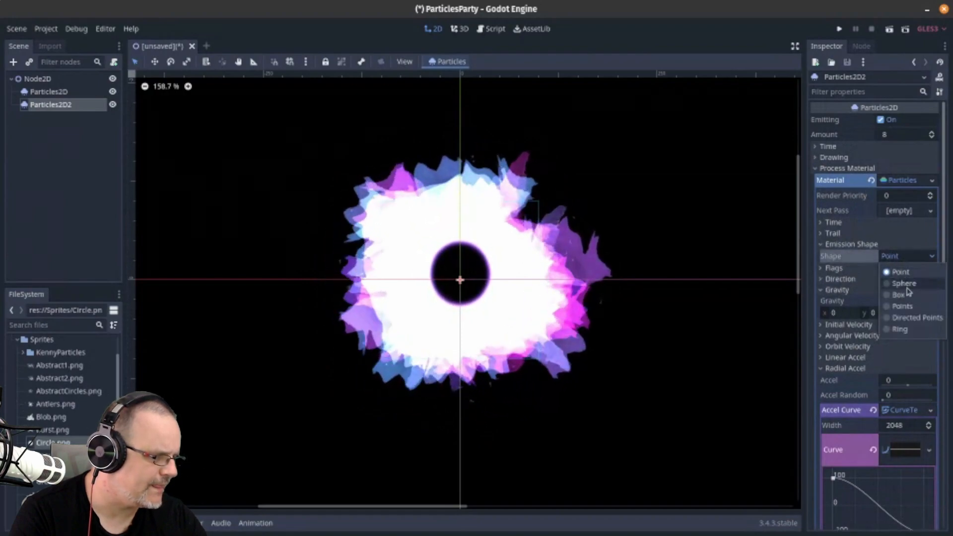
left_click(901, 282)
left_click(904, 269)
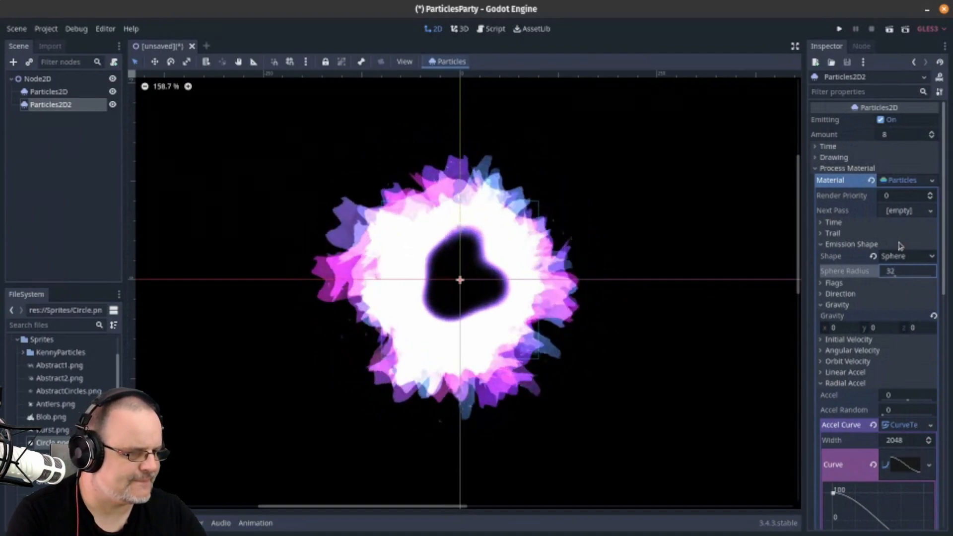
left_click(903, 271)
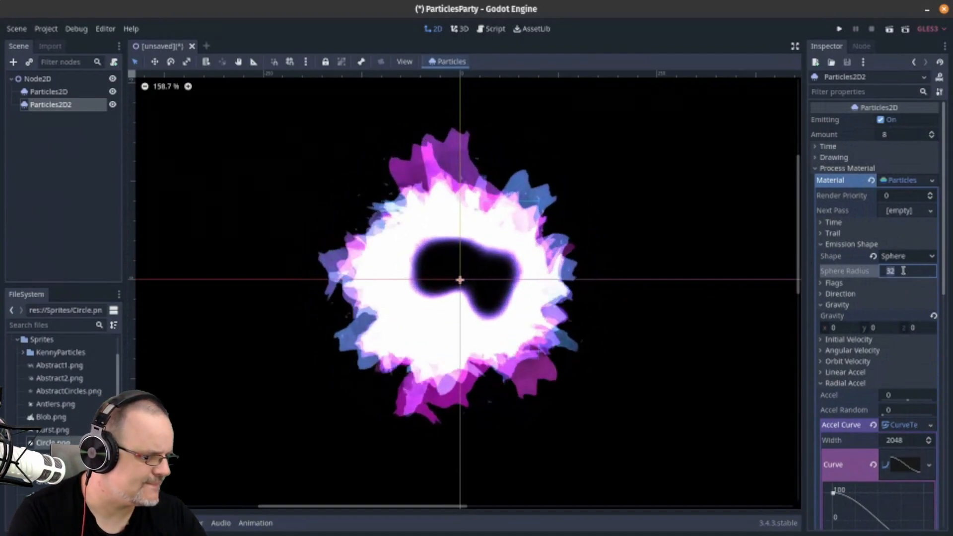
type("16")
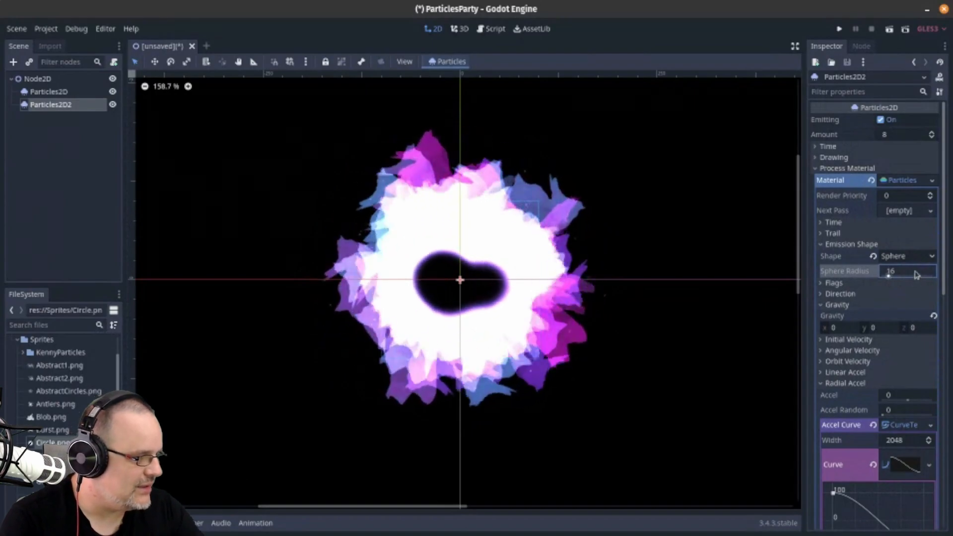
left_click(871, 148)
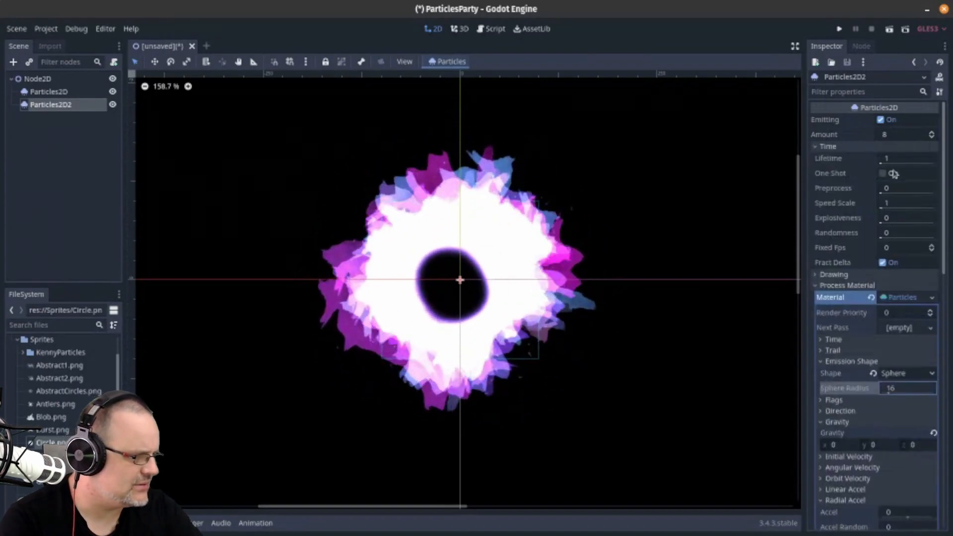
left_click(895, 134)
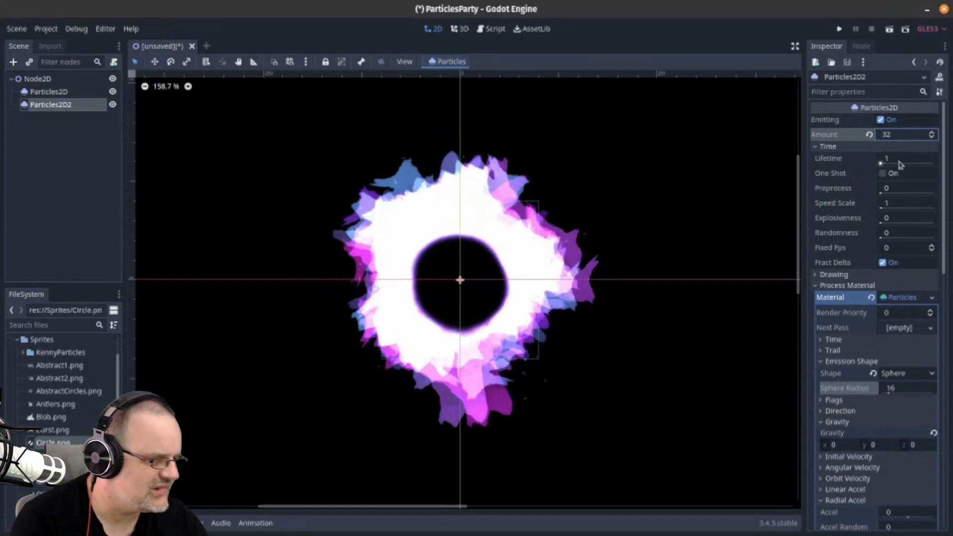
Try a new CurveTexture as the second emitter's scale curve and clear it again
scroll(866, 337, "down", 3)
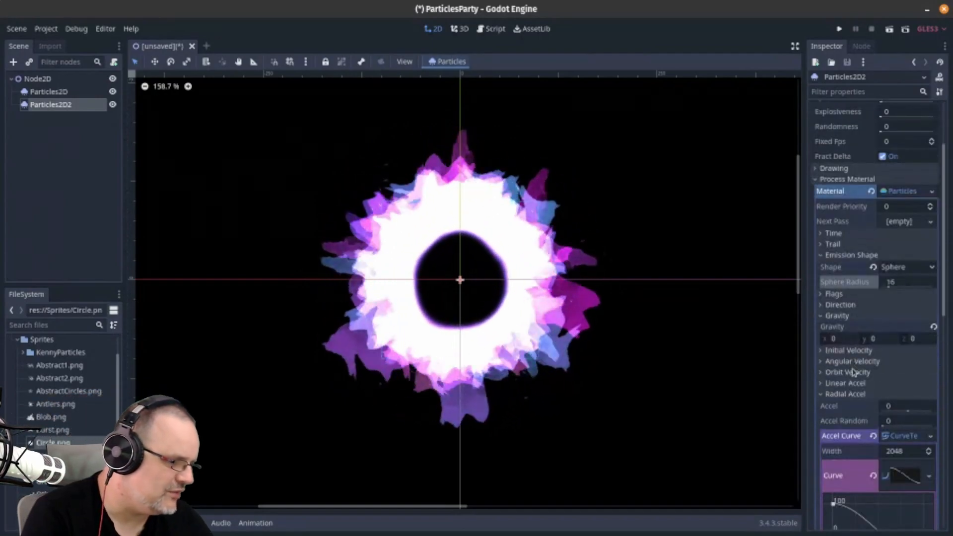
scroll(840, 378, "down", 3)
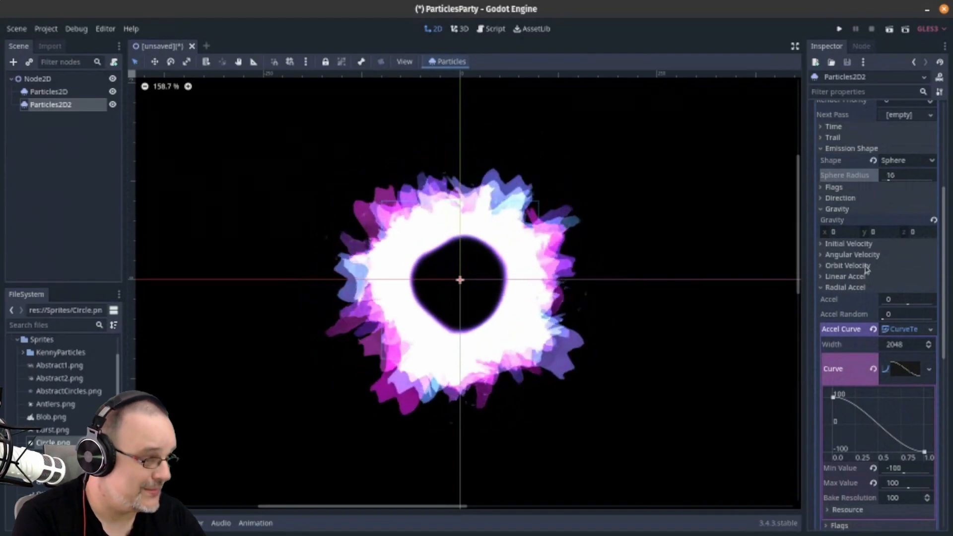
left_click(861, 288)
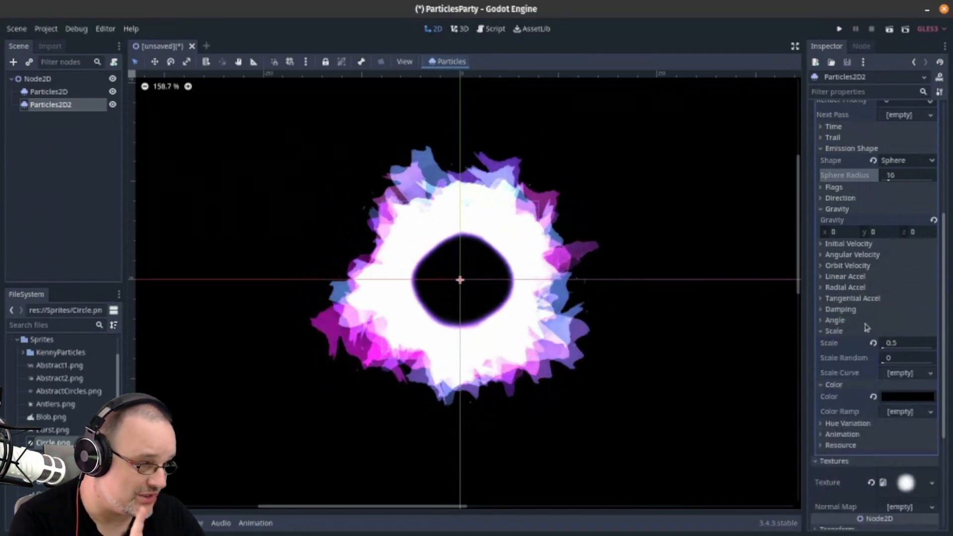
left_click(905, 373)
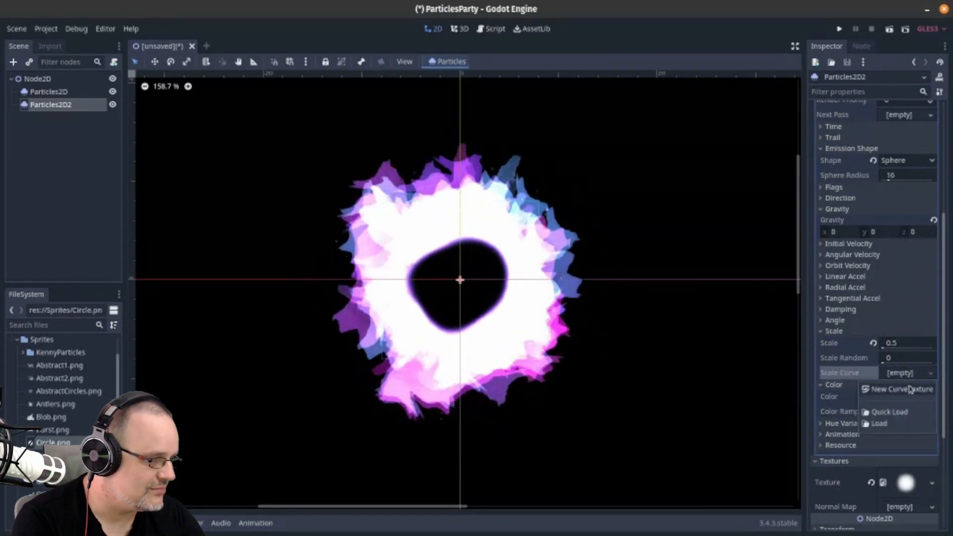
left_click(909, 390)
left_click(873, 373)
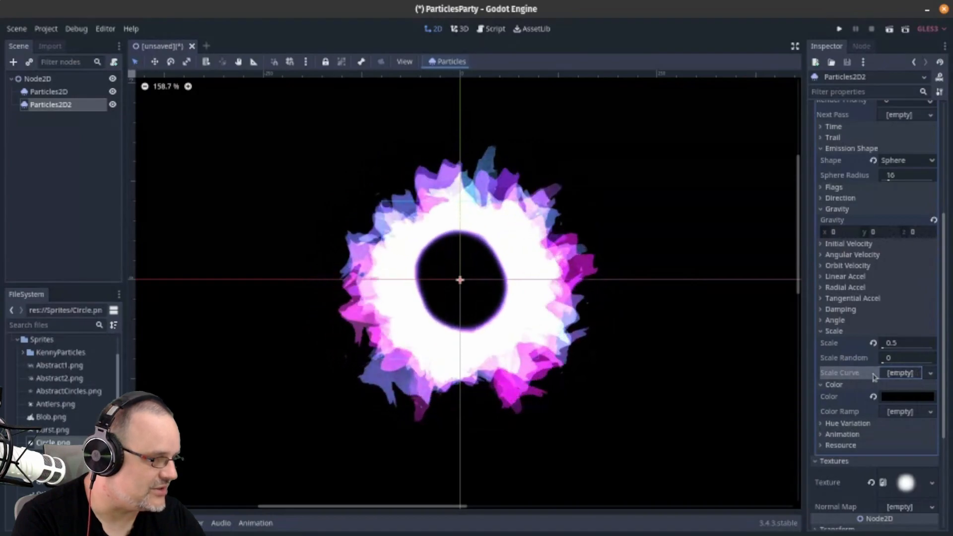
Give the color ramp a new GradientTexture with a new Gradient and reset the base color to its default
left_click(902, 427)
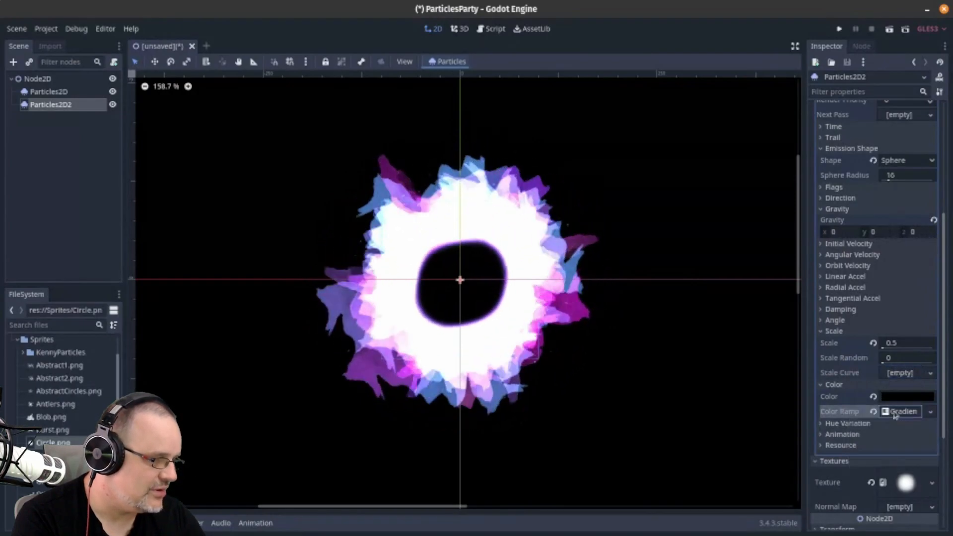
left_click(873, 397)
left_click(901, 412)
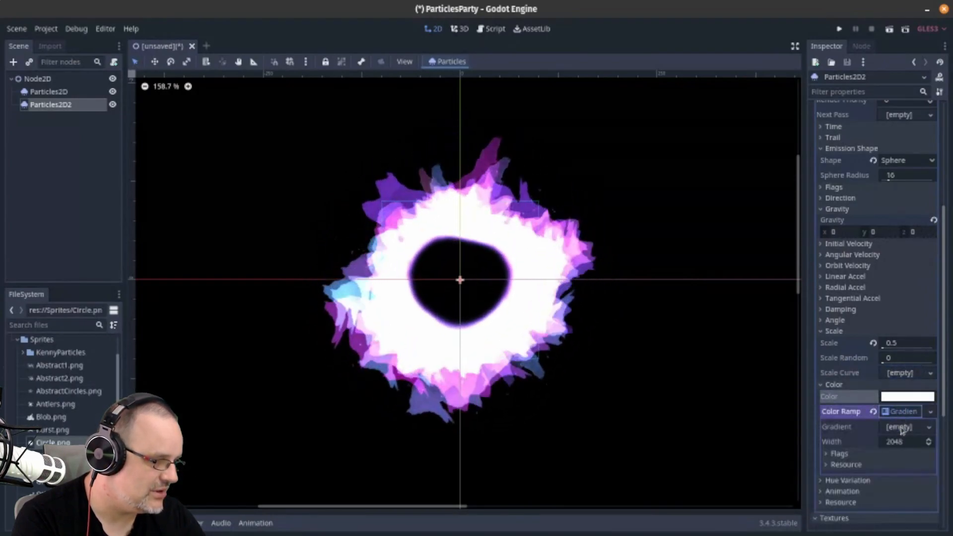
left_click(902, 428)
left_click(902, 440)
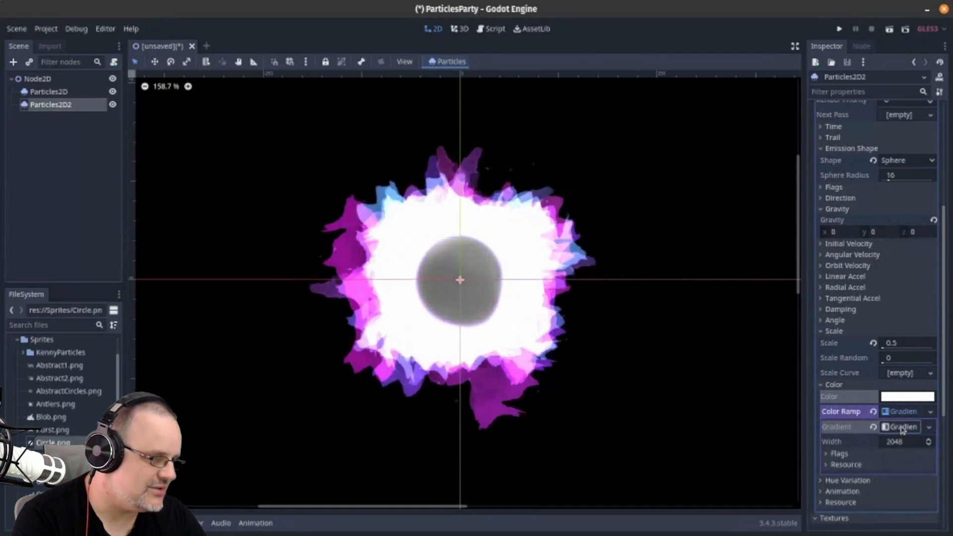
Add a black point to the color ramp gradient, about four fifths of the way along
left_click(902, 427)
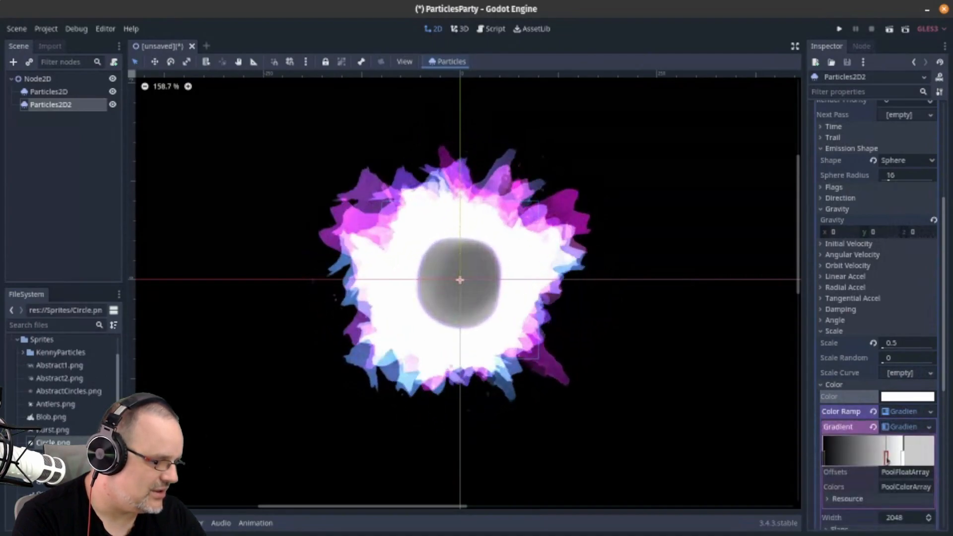
double_click(863, 463)
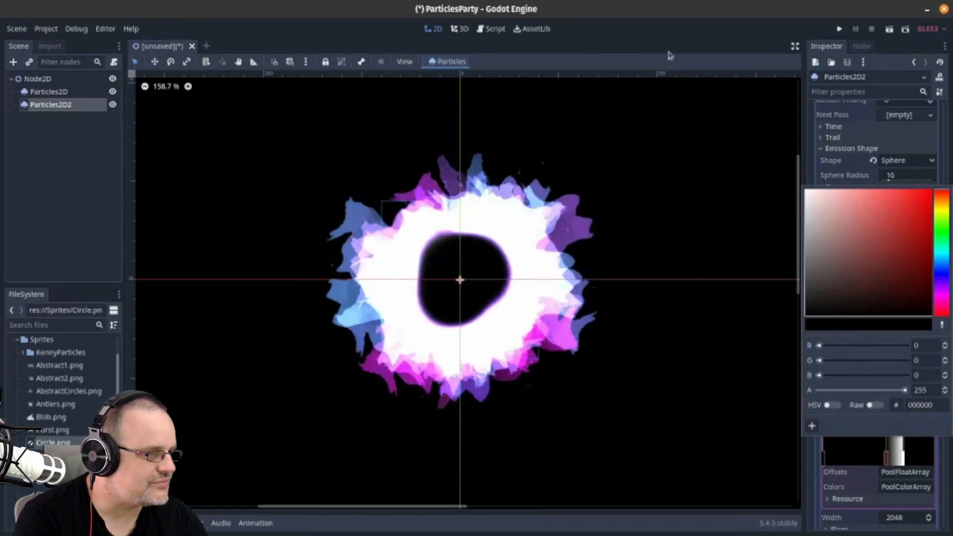
left_click(669, 57)
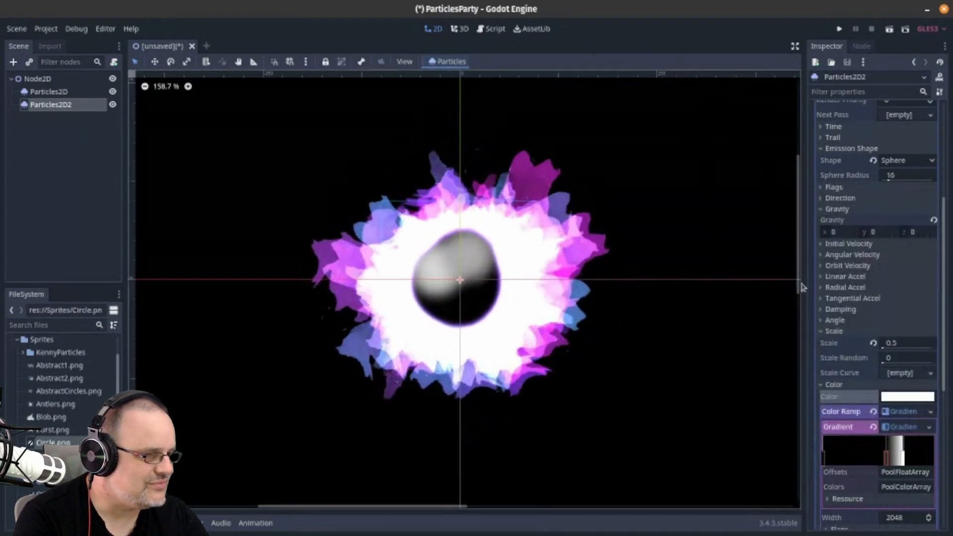
Make the white end point of the color ramp gradient fully transparent with an alpha of 0
right_click(903, 464)
double_click(903, 463)
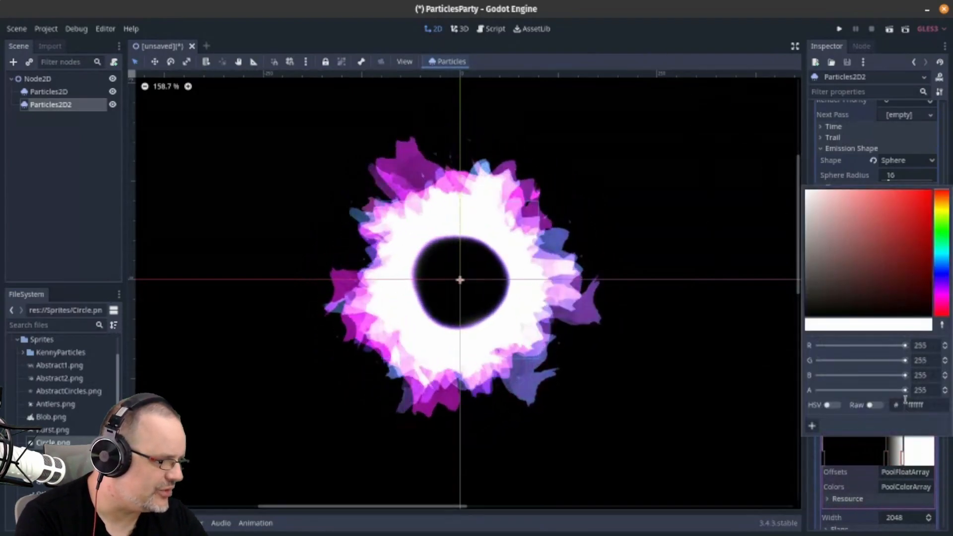
left_click_drag(905, 390, 818, 390)
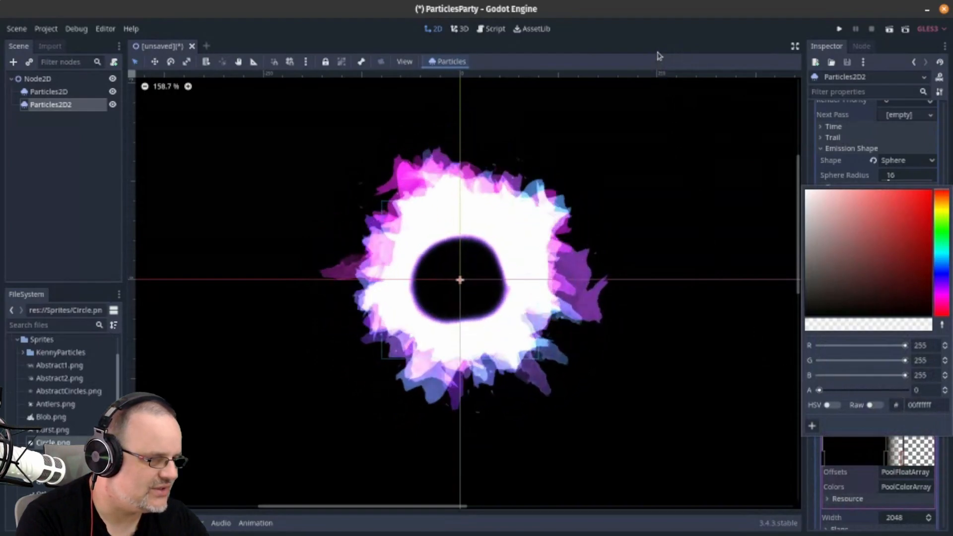
left_click(656, 53)
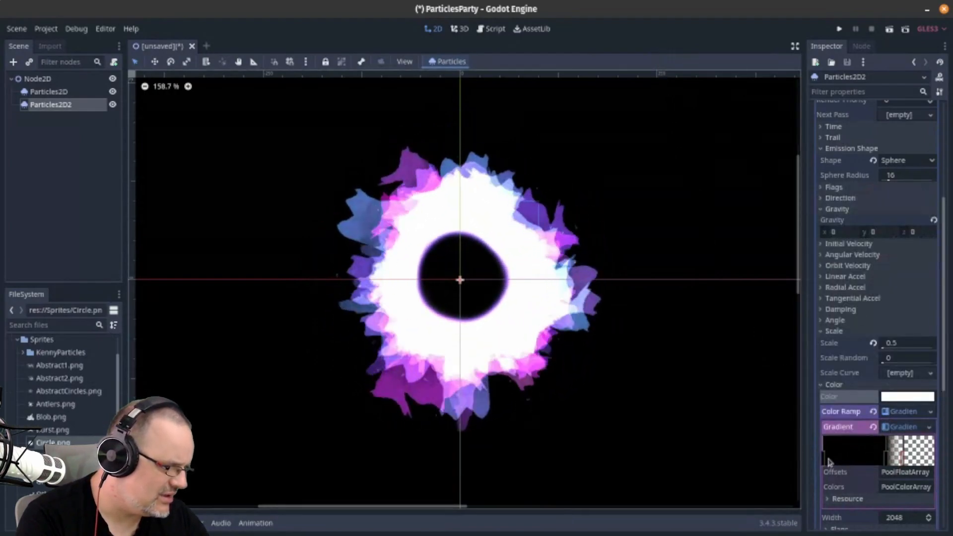
Add a black point near the start of the color ramp gradient and set the starting point's alpha to 0
left_click(837, 459)
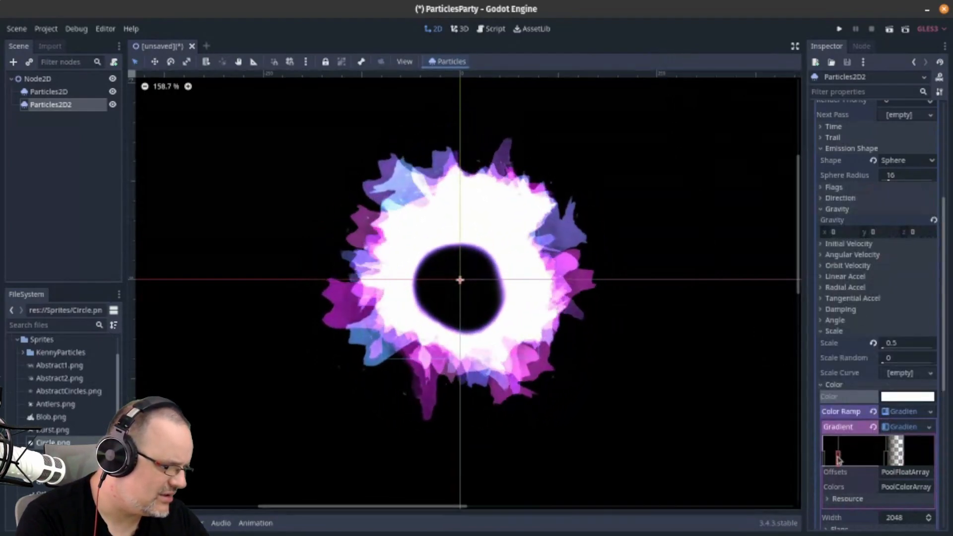
left_click(929, 455)
left_click_drag(905, 390, 802, 389)
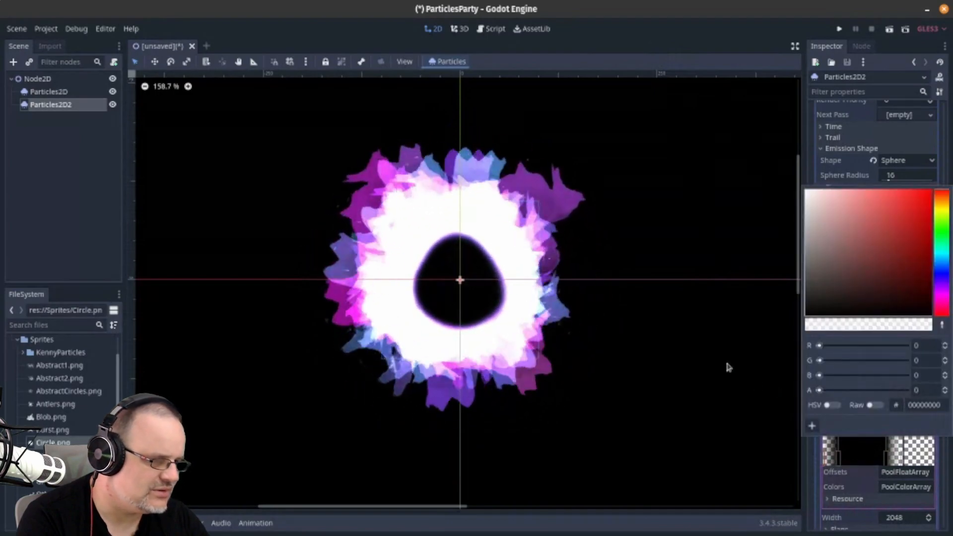
Look through the Particles2D2 properties and check the available Draw Order options in its drawing settings
left_click(777, 211)
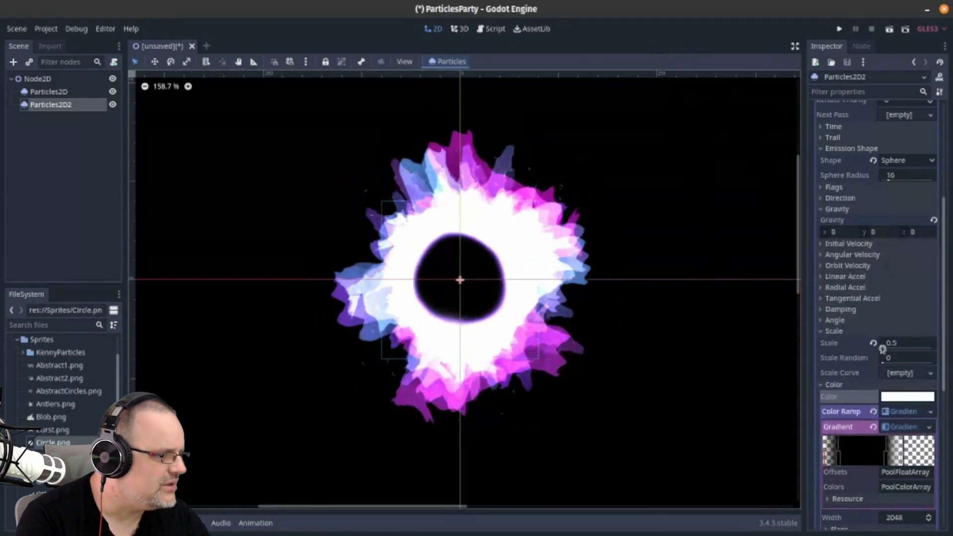
scroll(862, 135, "up", 5)
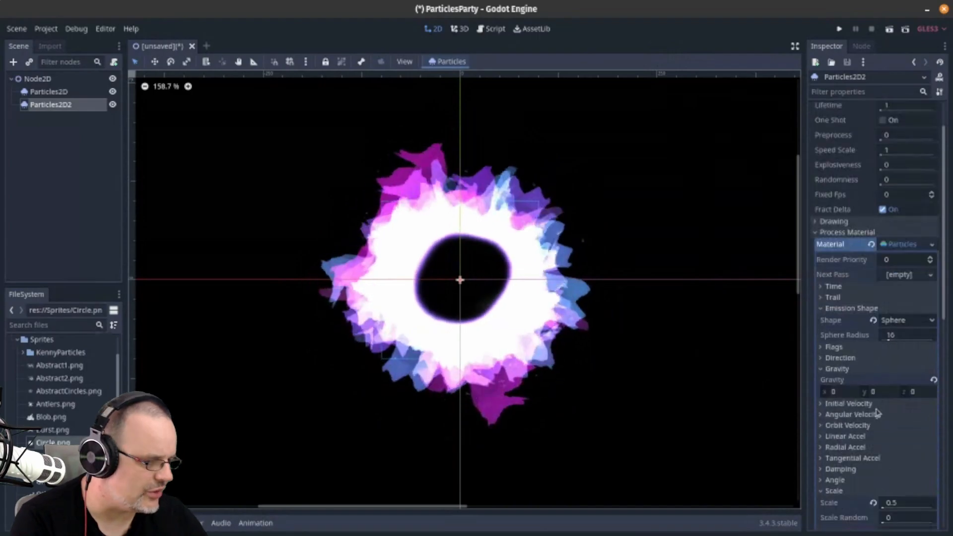
scroll(885, 399, "down", 6)
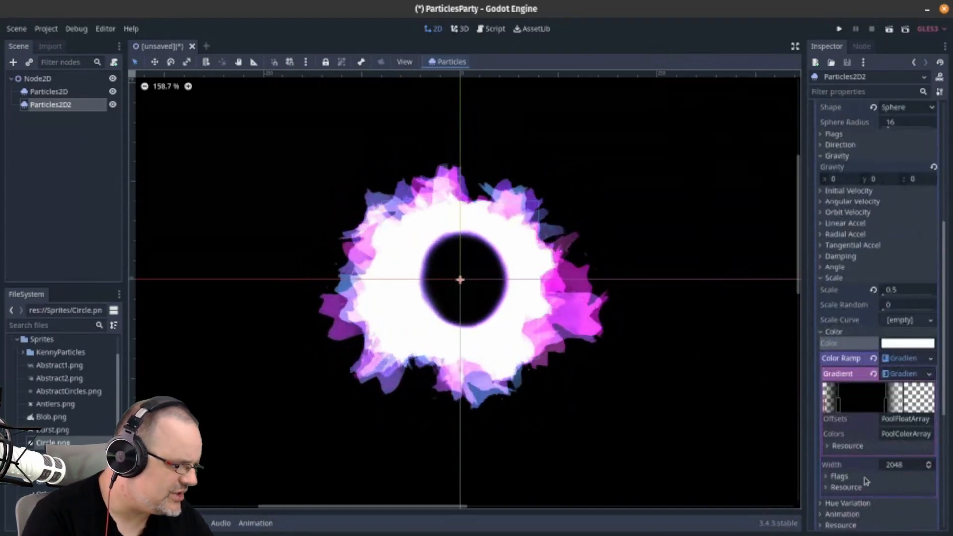
scroll(846, 441, "down", 5)
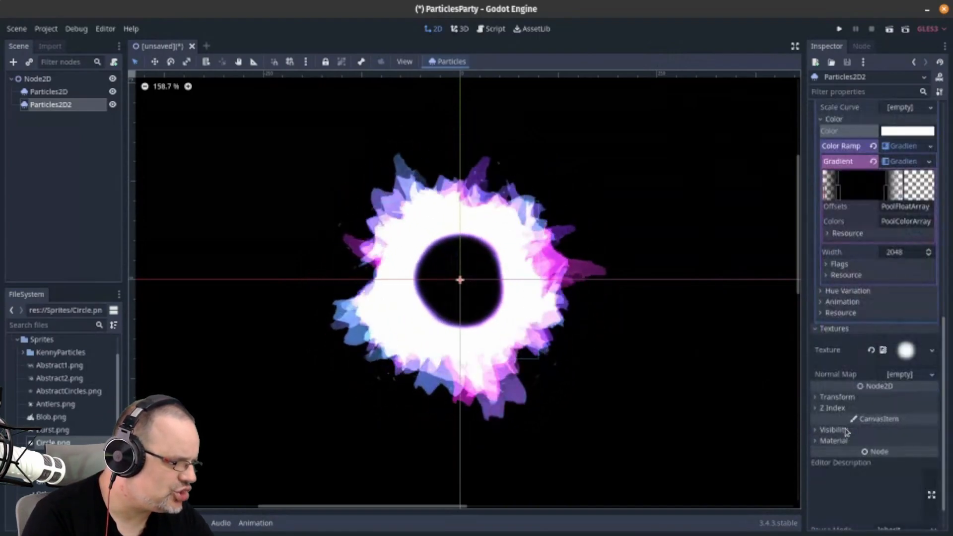
scroll(844, 380, "up", 7)
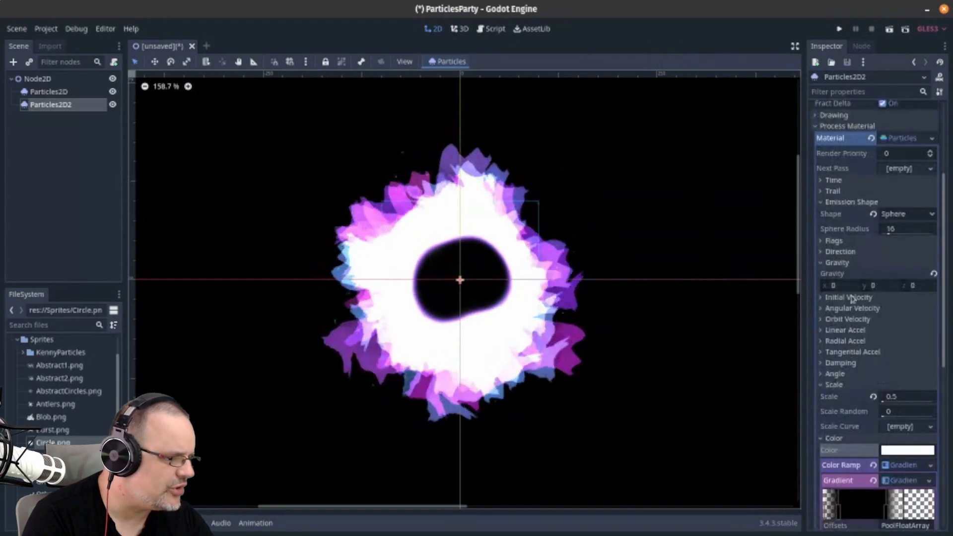
scroll(863, 219, "up", 4)
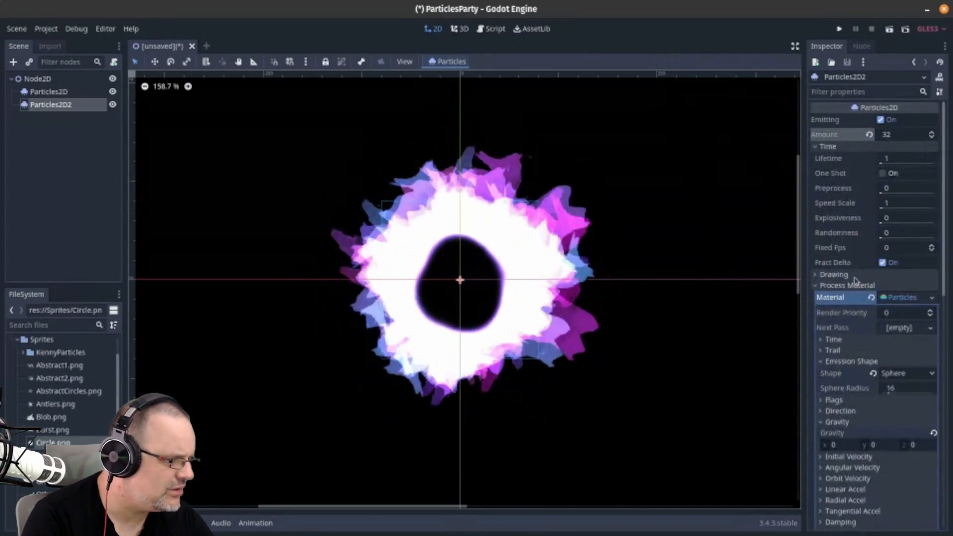
left_click(834, 274)
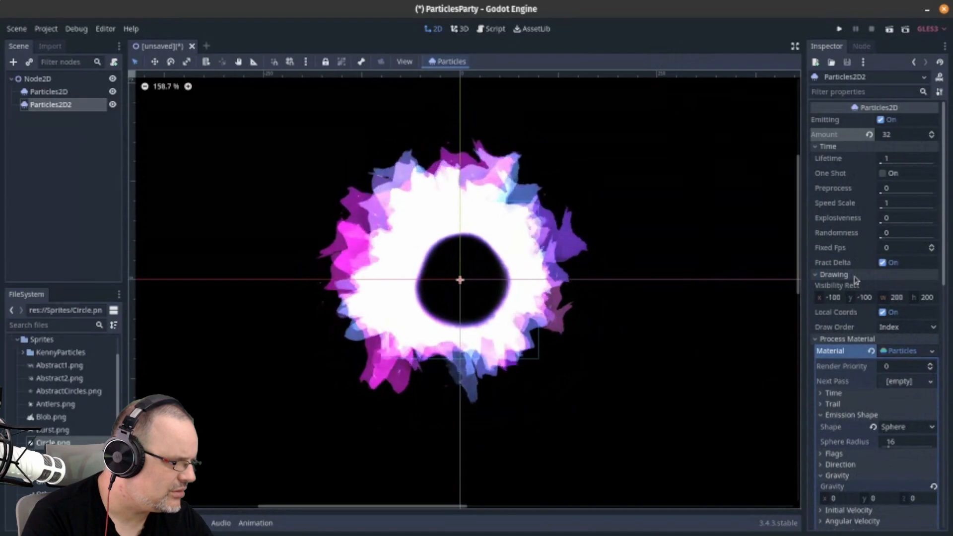
left_click(893, 329)
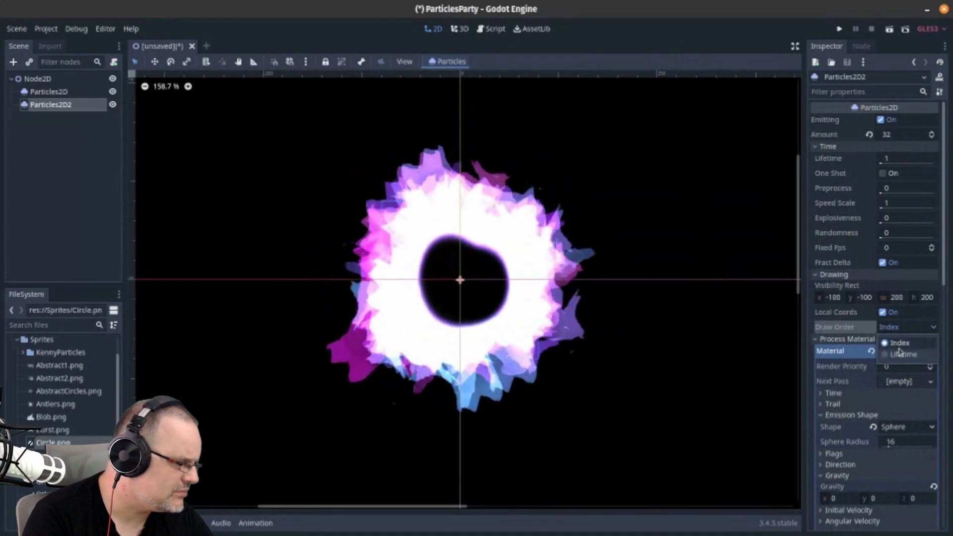
left_click(897, 328)
left_click(835, 274)
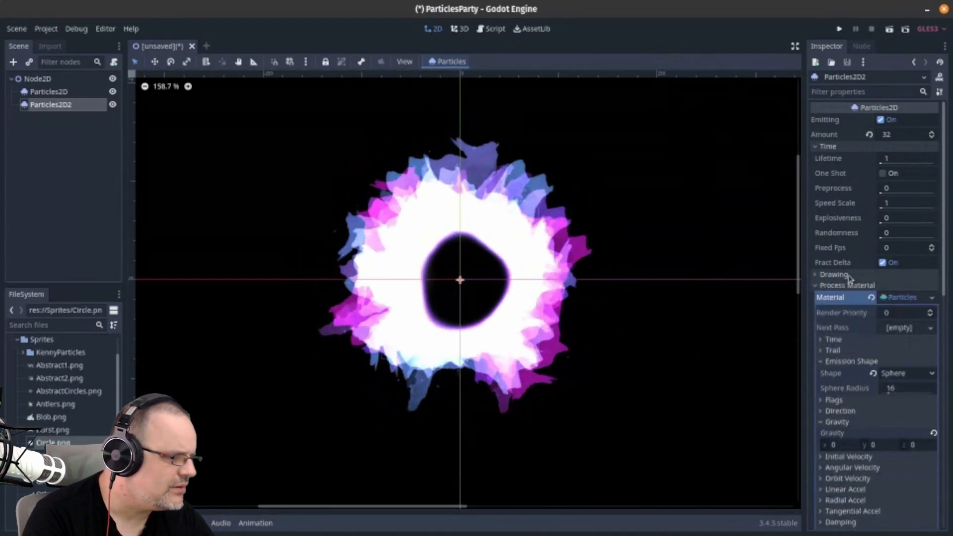
Collapse the Emission Shape, Gravity, Scale and Color sections of the Particles2D2 process material
left_click(851, 361)
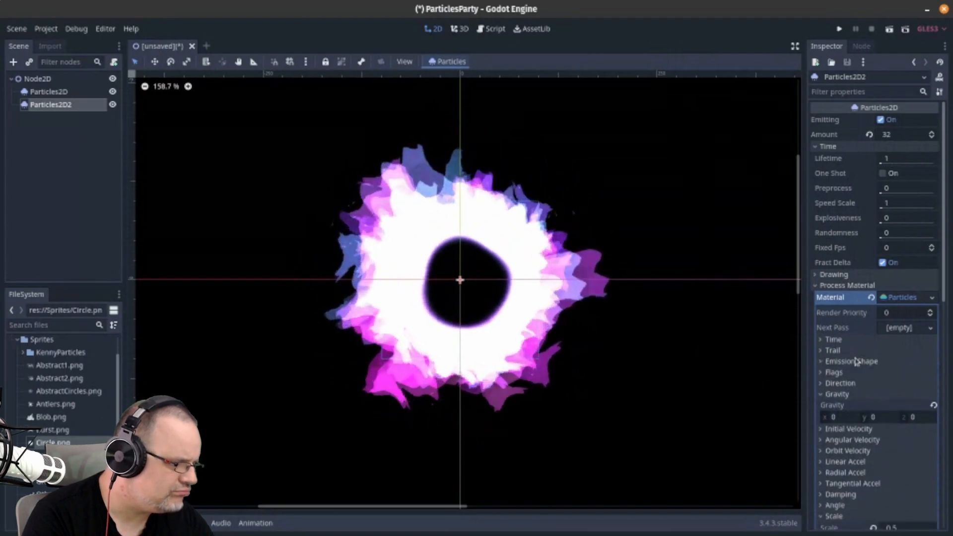
left_click(849, 394)
left_click(847, 373)
left_click(838, 373)
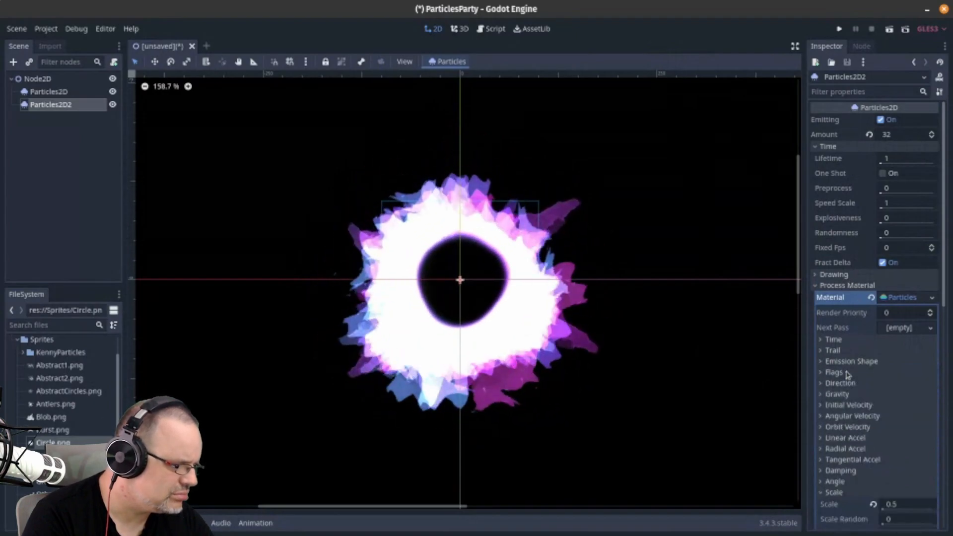
scroll(848, 415, "down", 3)
left_click(847, 388)
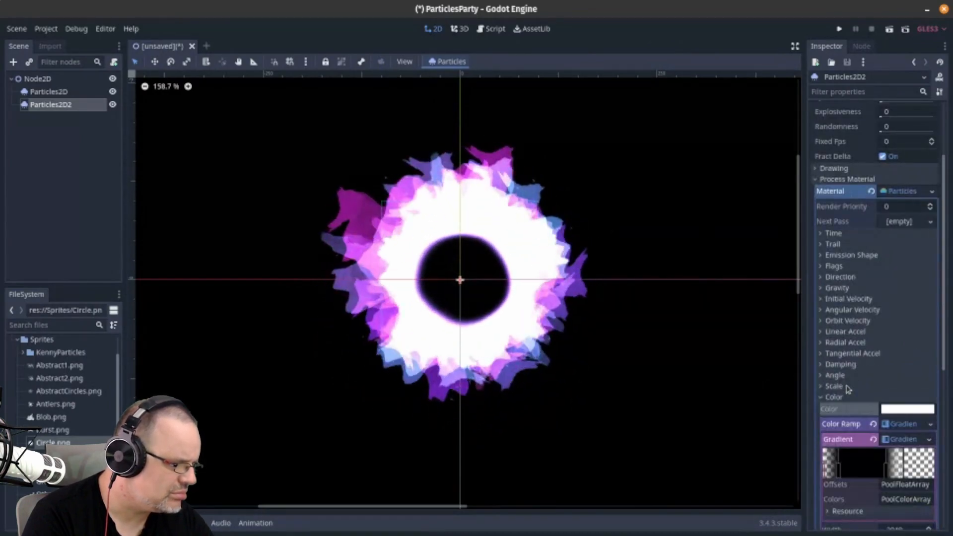
scroll(847, 390, "down", 3)
left_click(847, 291)
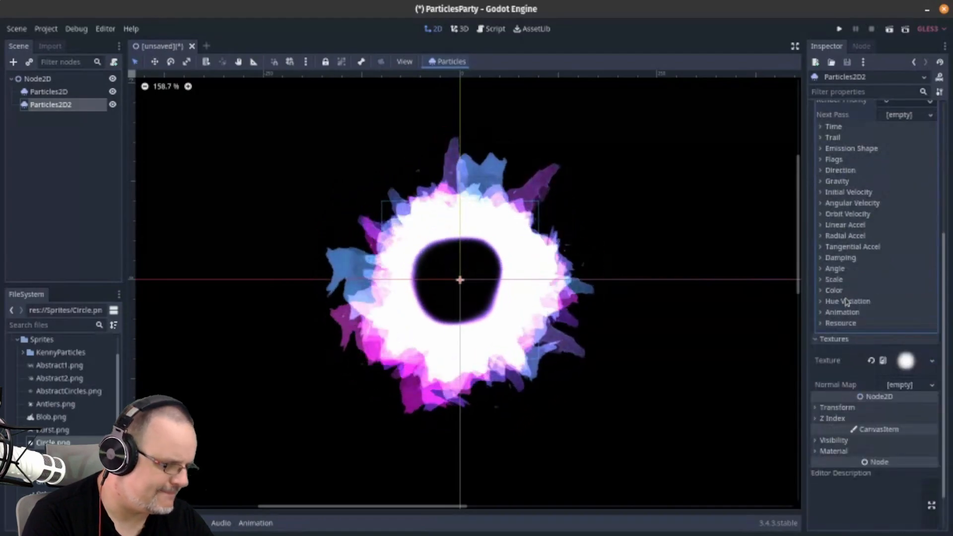
Examine the Resource, Animation, Hue Variation, Color and Scale settings of the Particles2D2 process material
left_click(851, 324)
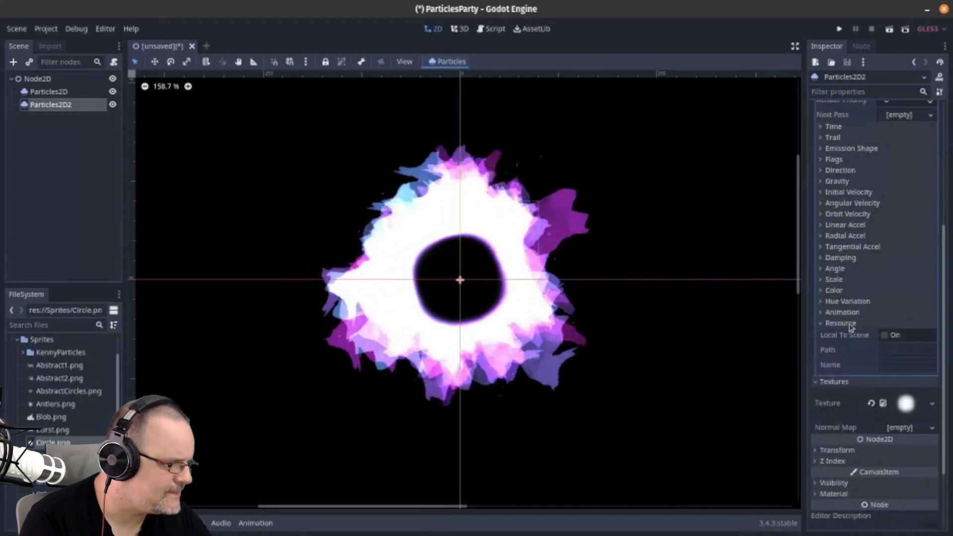
left_click(851, 323)
left_click(847, 313)
left_click(846, 313)
left_click(847, 301)
left_click(848, 302)
left_click(846, 290)
left_click(846, 291)
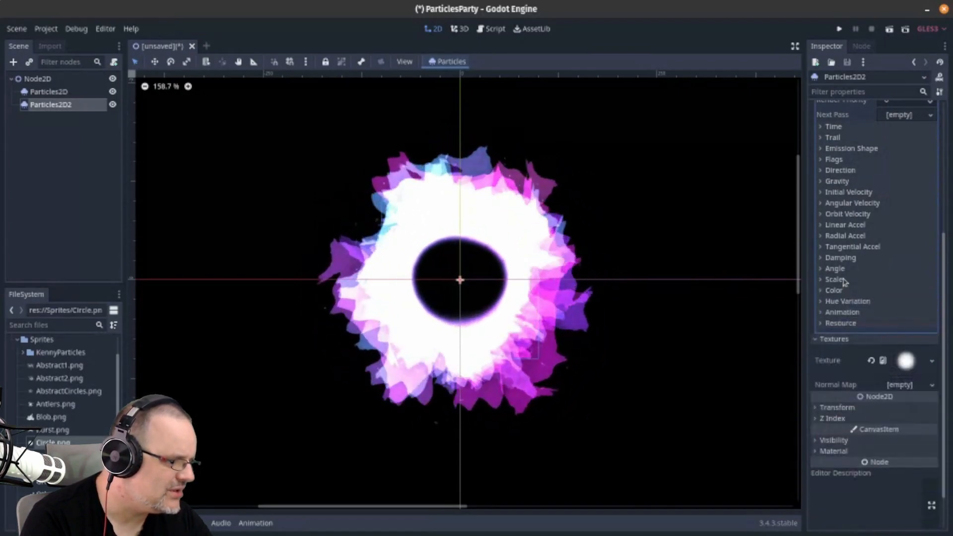
left_click(844, 280)
left_click(844, 280)
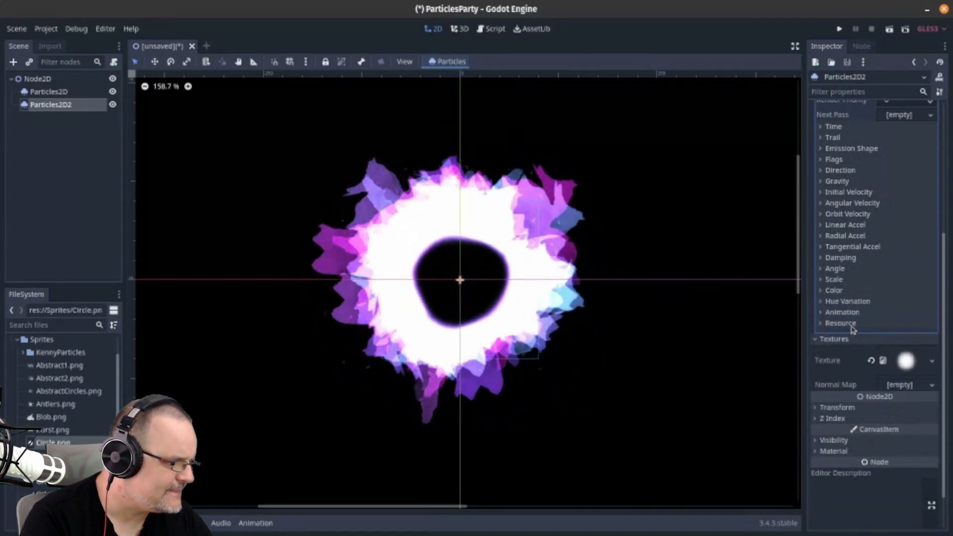
Expand the Particles2D2 visibility settings and try the option for showing it behind its parent
left_click(835, 440)
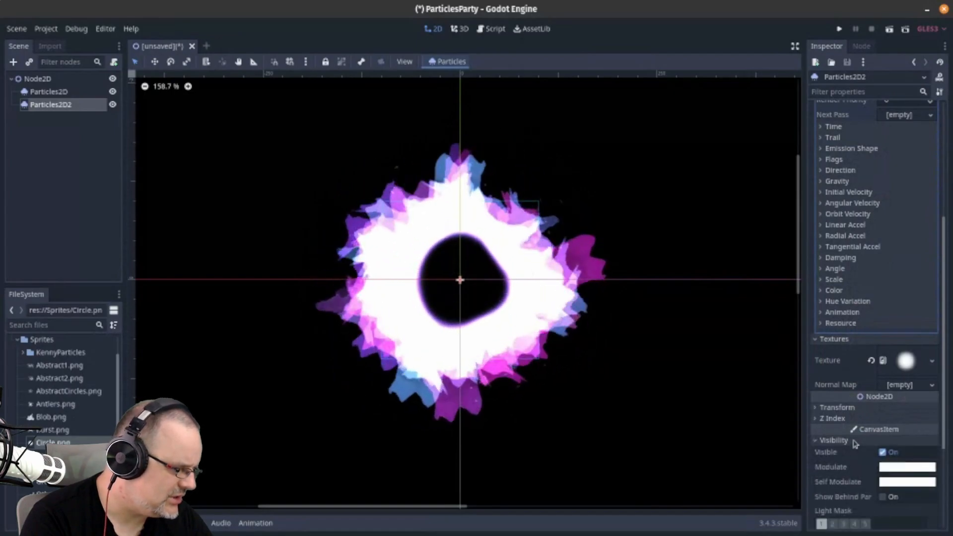
scroll(854, 443, "down", 3)
left_click(883, 391)
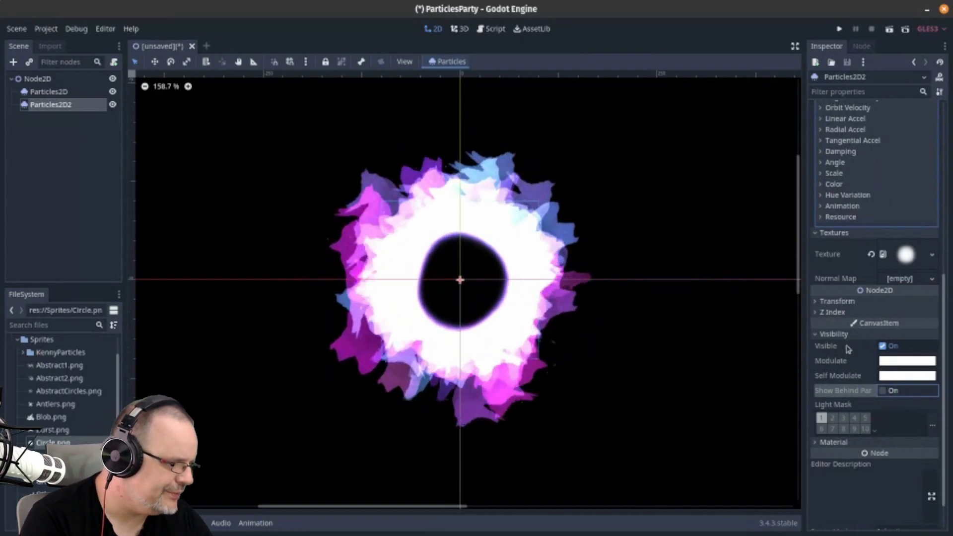
Recheck the Resource and Animation settings of the Particles2D2 process material
scroll(849, 310, "up", 4)
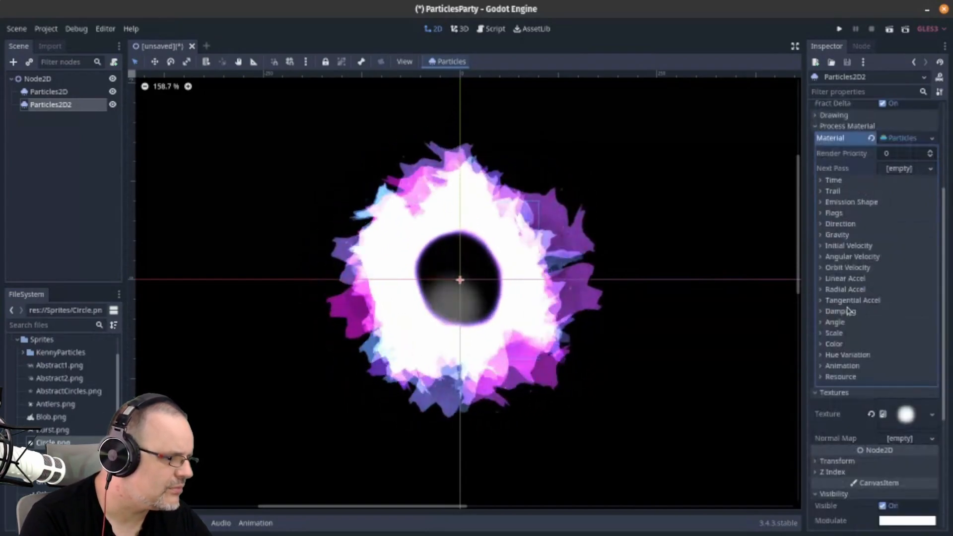
left_click(866, 376)
left_click(865, 377)
left_click(867, 365)
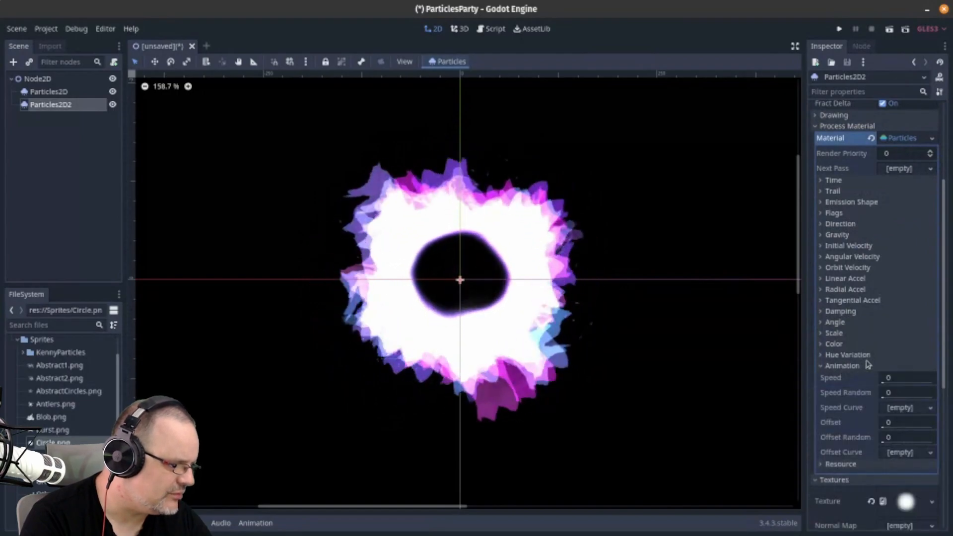
left_click(867, 366)
Try a render priority of 4 on the Particles2D2 process material, and reset it to the default
scroll(891, 317, "up", 4)
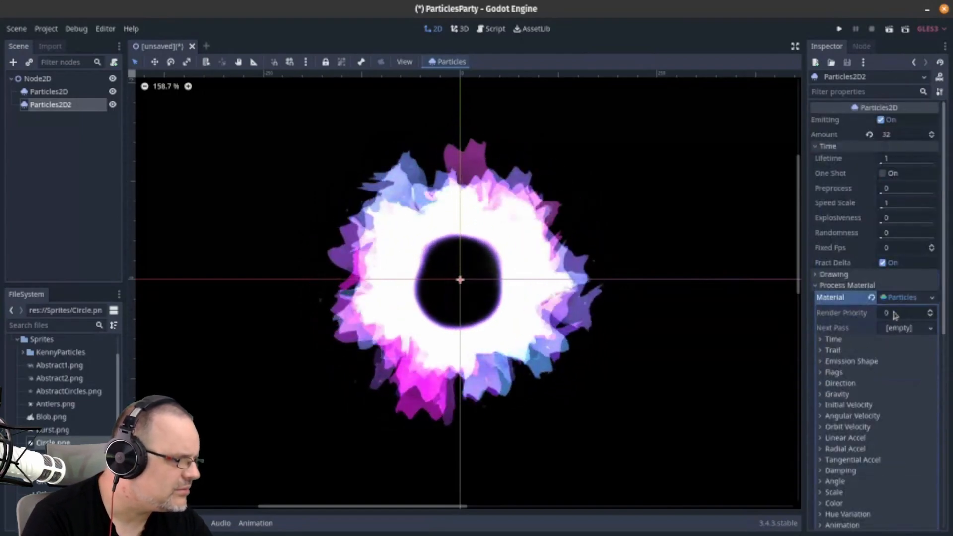
left_click(929, 310)
left_click(930, 310)
left_click(930, 311)
left_click(930, 310)
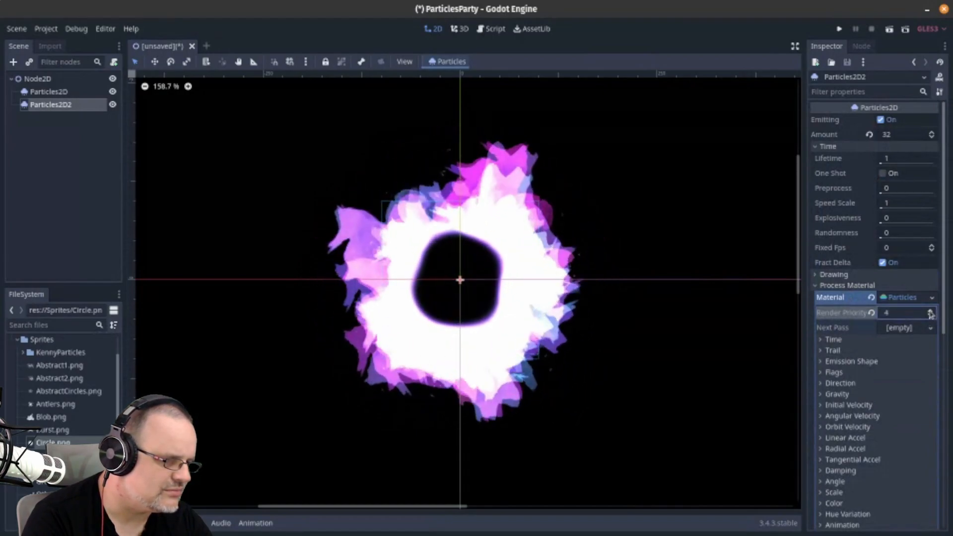
left_click(871, 312)
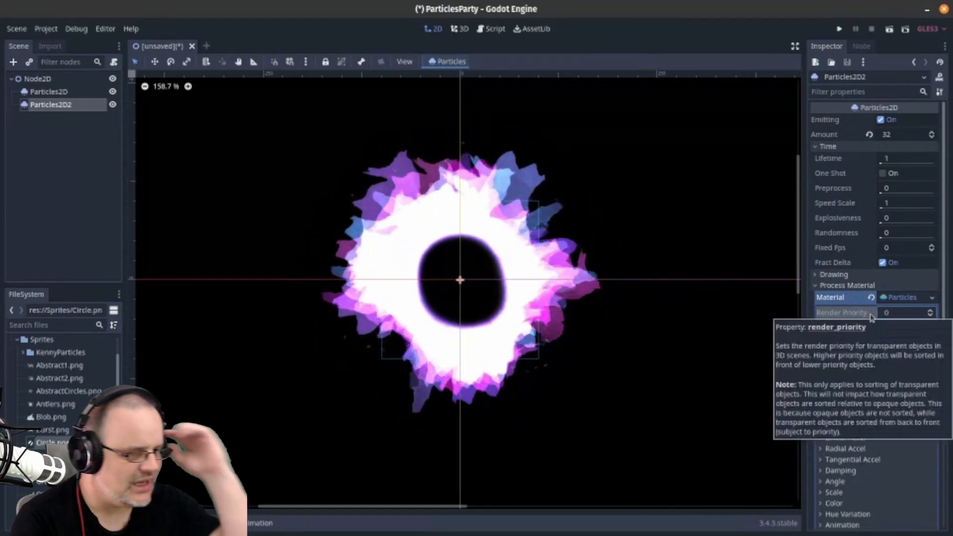
Try a render priority of -1 on the Particles2D process material, and return it to 0
left_click(74, 92)
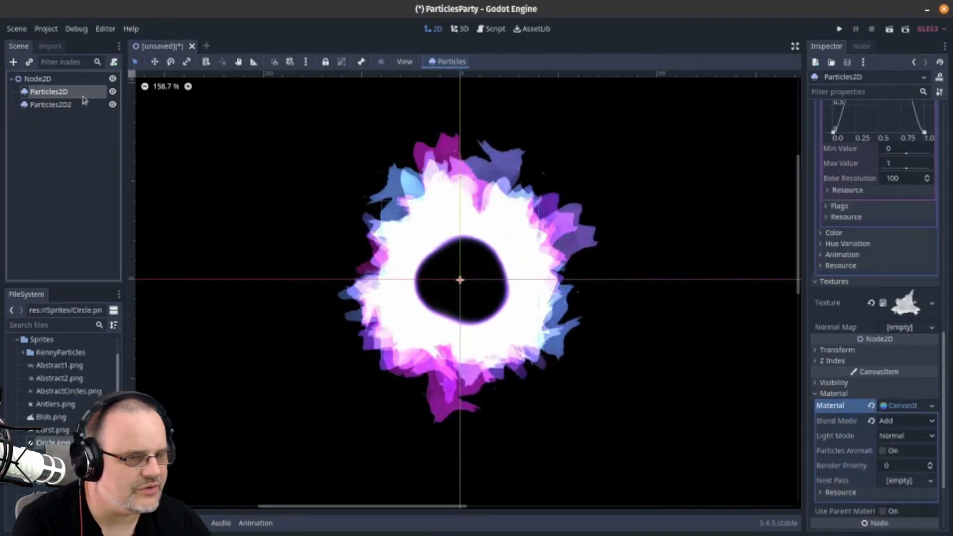
scroll(858, 317, "up", 10)
scroll(858, 317, "up", 3)
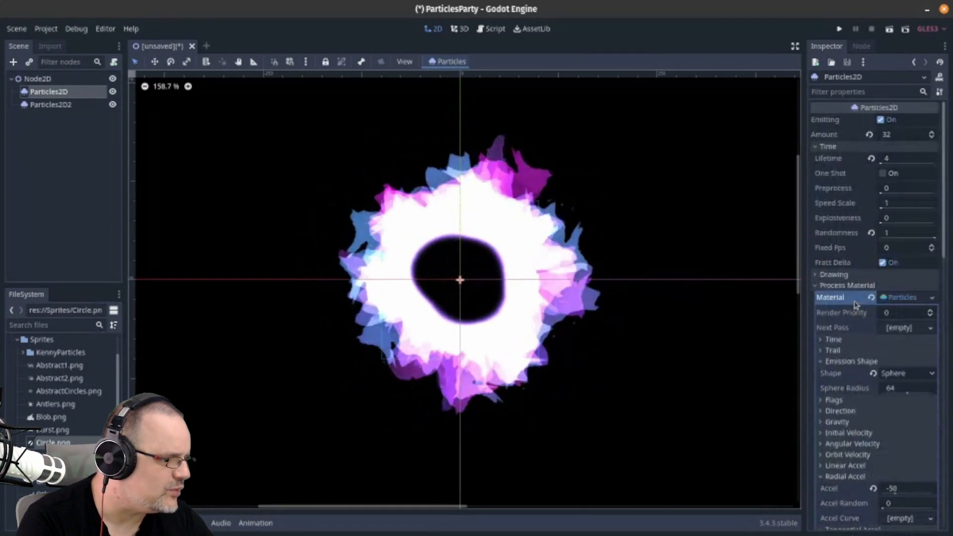
left_click(930, 316)
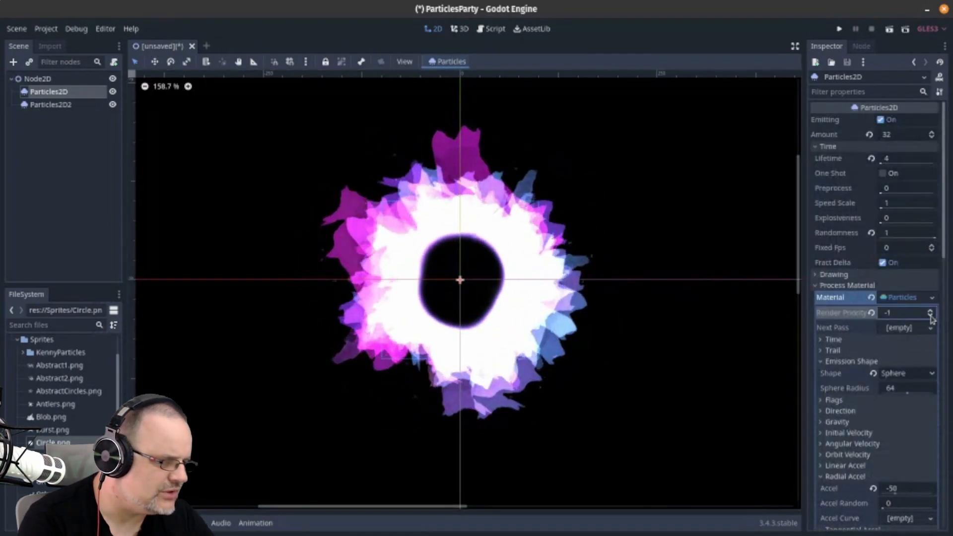
left_click(930, 310)
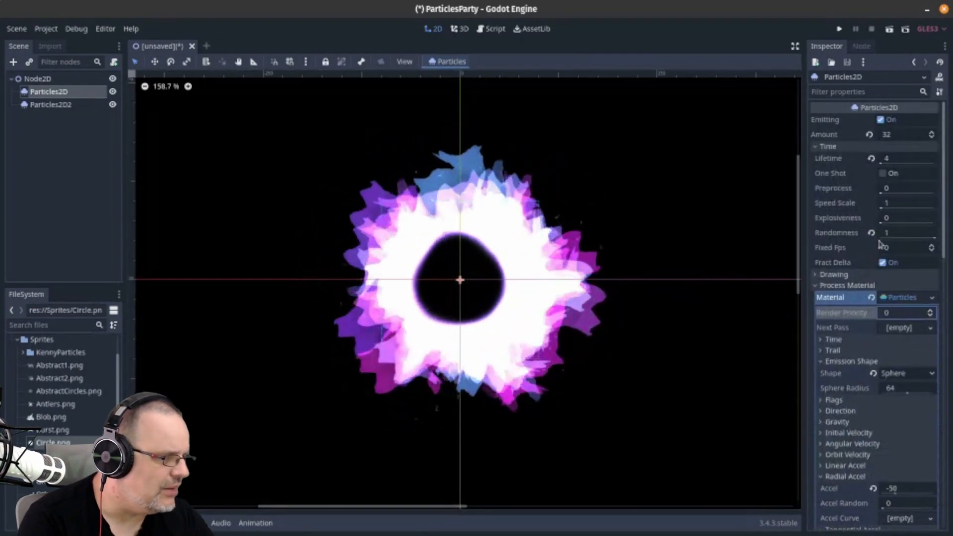
Replace the Particles2D texture with the ring-shaped EnergyH sprite from the Sprites folder
left_click(74, 105)
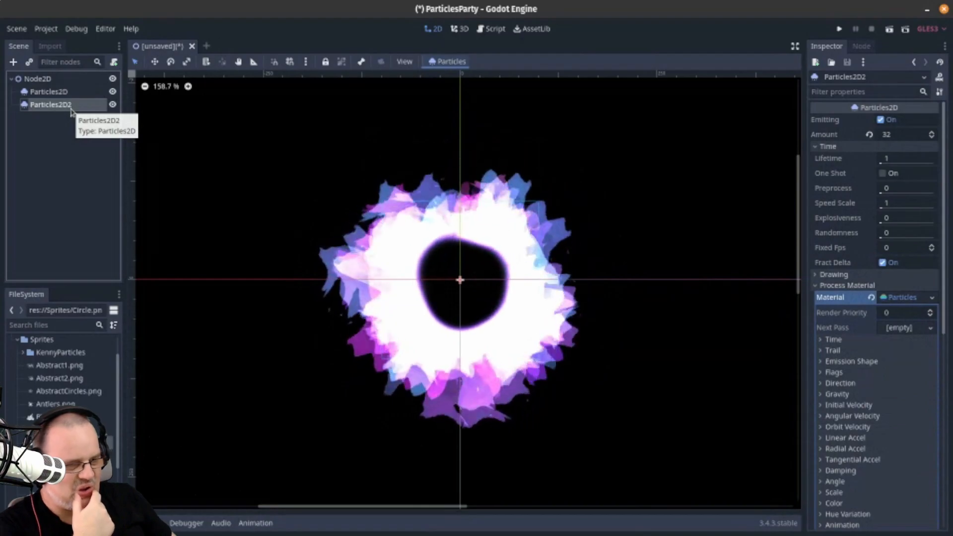
left_click(58, 82)
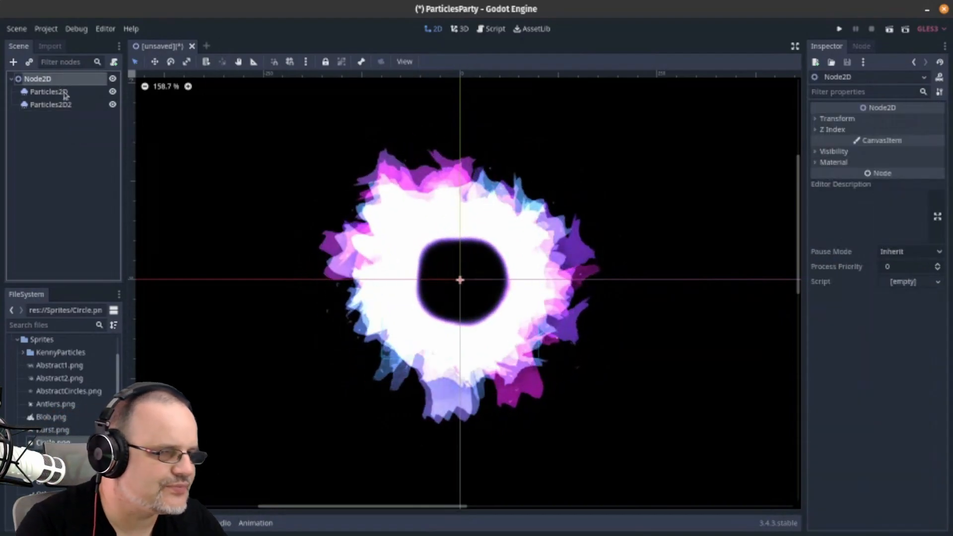
left_click(59, 90)
scroll(862, 328, "down", 5)
scroll(862, 330, "down", 8)
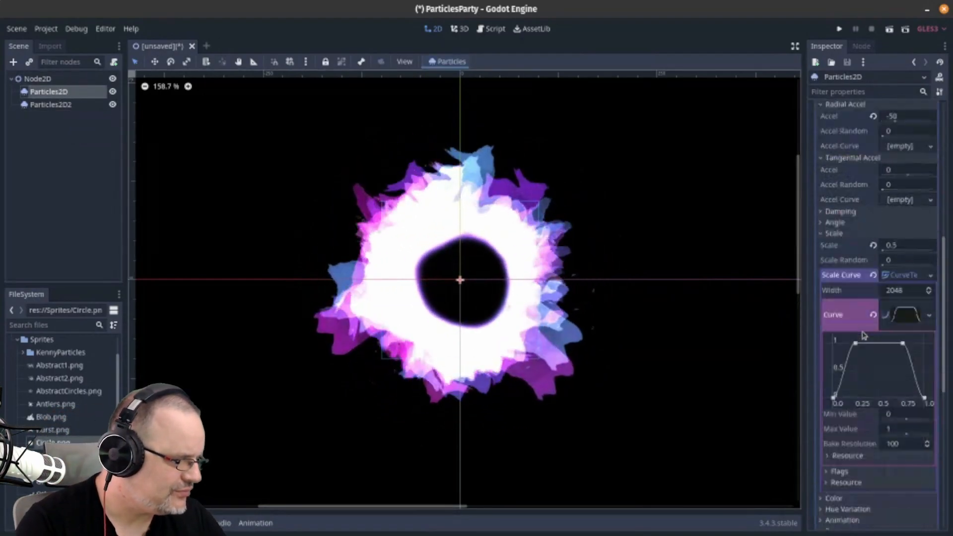
left_click_drag(56, 468, 917, 363)
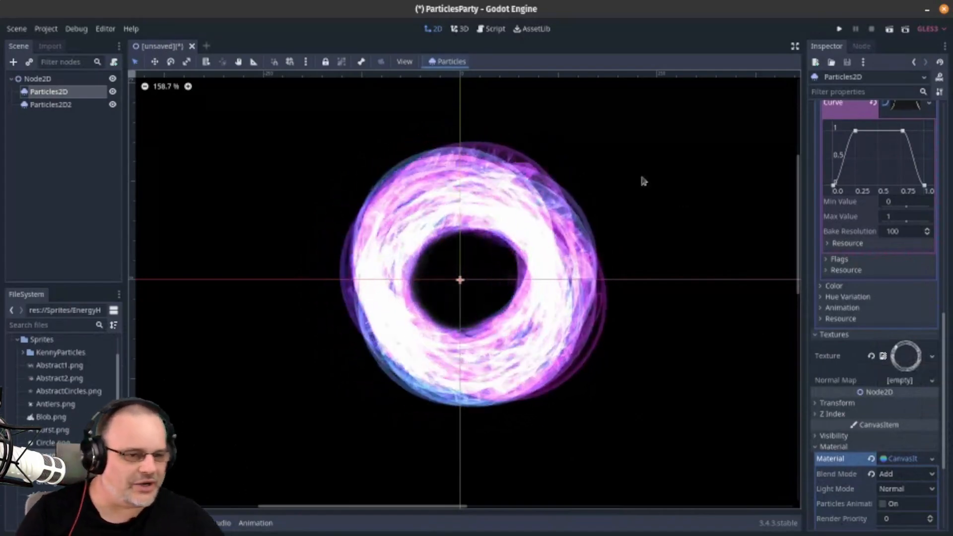
Set the end stop of the Particles2D2 color gradient to fully transparent black (00000000), and make sure the emitter is shown
left_click(95, 106)
scroll(901, 316, "down", 10)
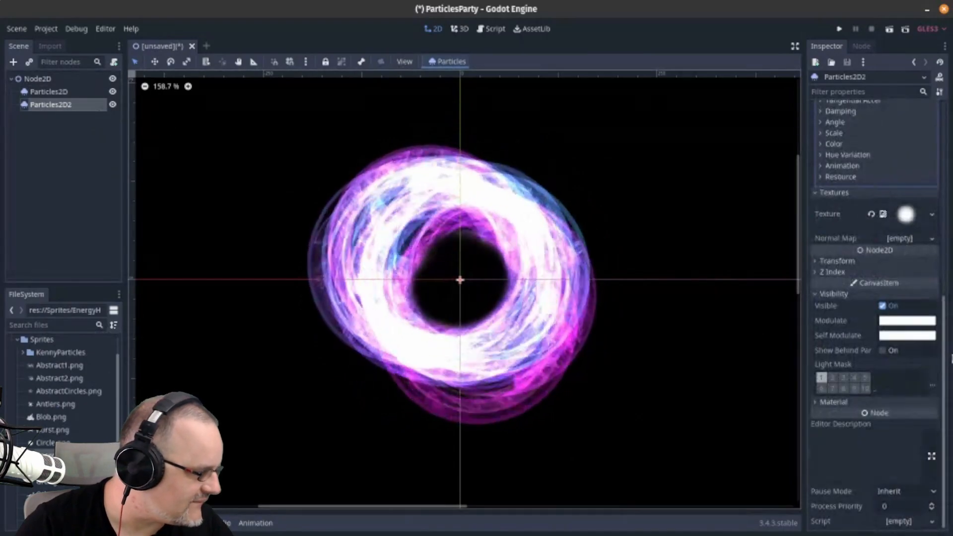
scroll(901, 236, "up", 3)
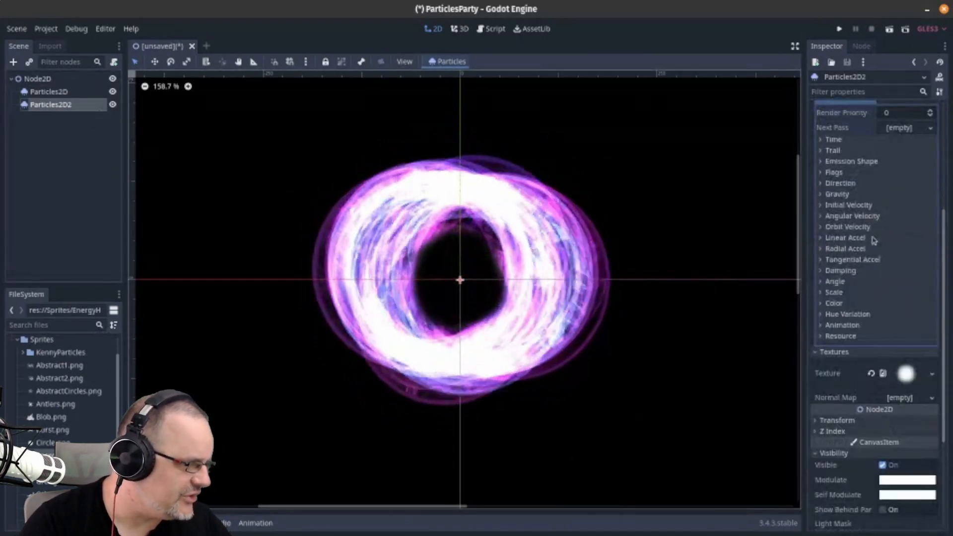
left_click(834, 303)
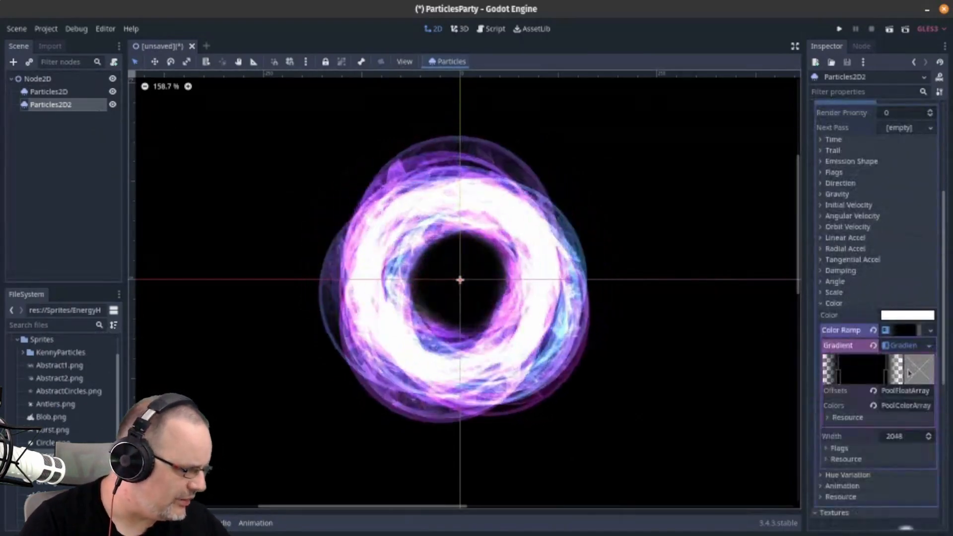
left_click(903, 381)
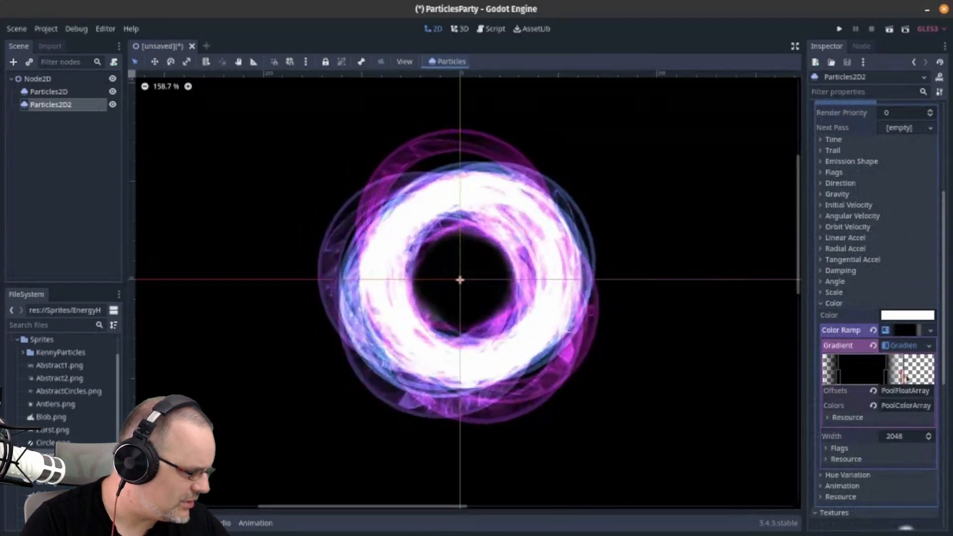
left_click(910, 375)
mouse_move(819, 308)
left_mouse_down()
mouse_move(839, 308)
mouse_move(825, 308)
left_mouse_up()
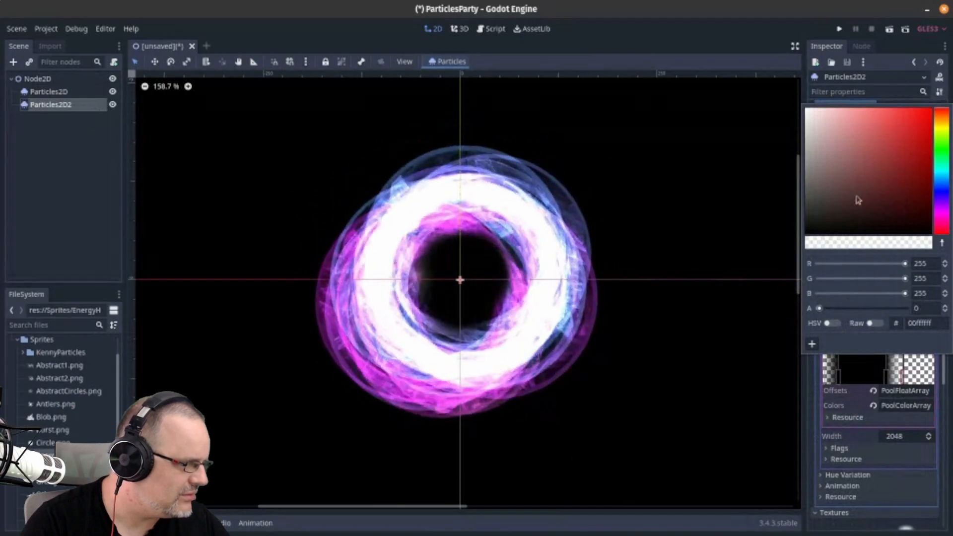
left_click_drag(849, 211, 749, 273)
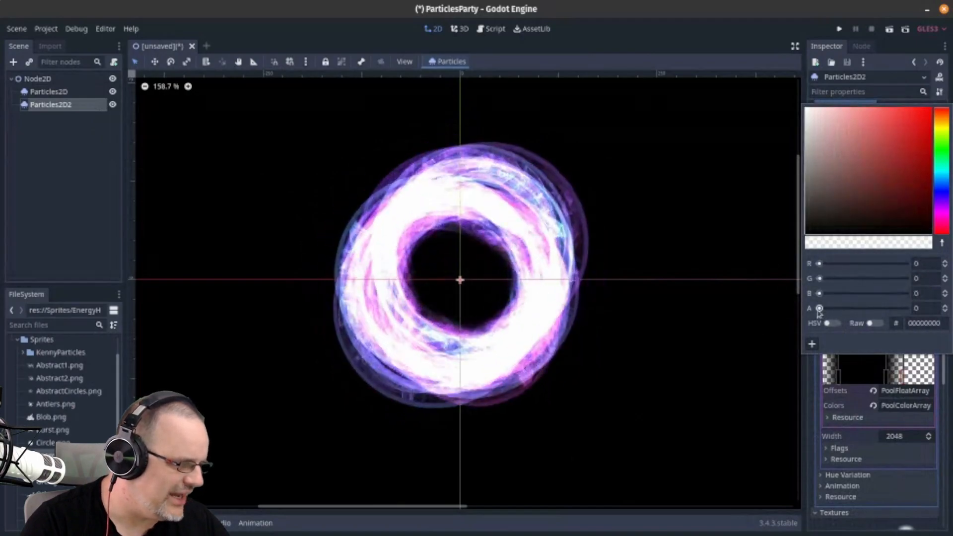
left_click_drag(825, 308, 777, 292)
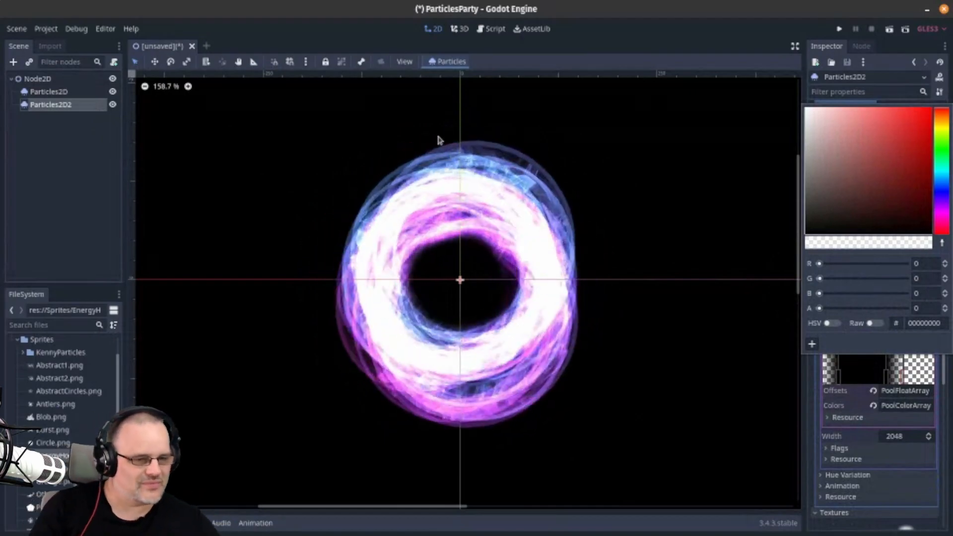
left_click(684, 67)
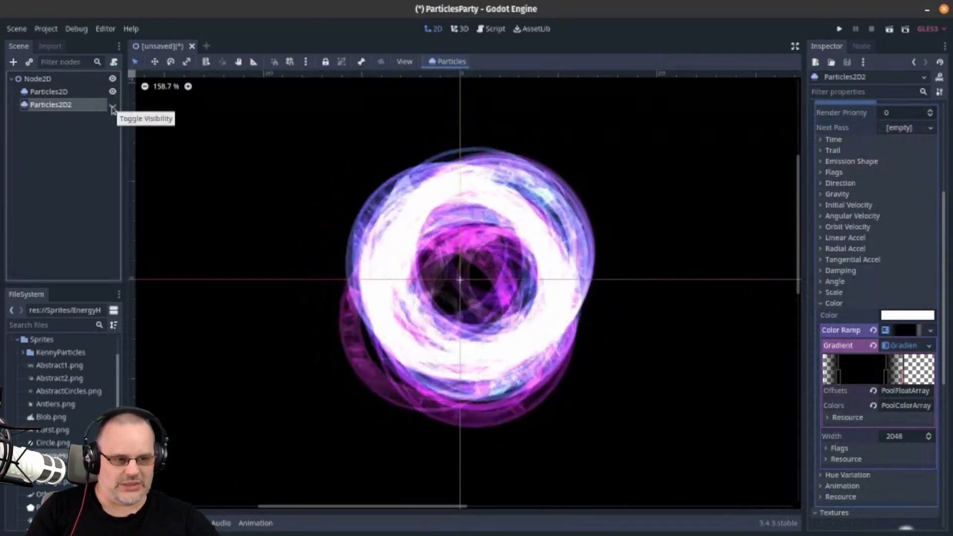
left_click(112, 105)
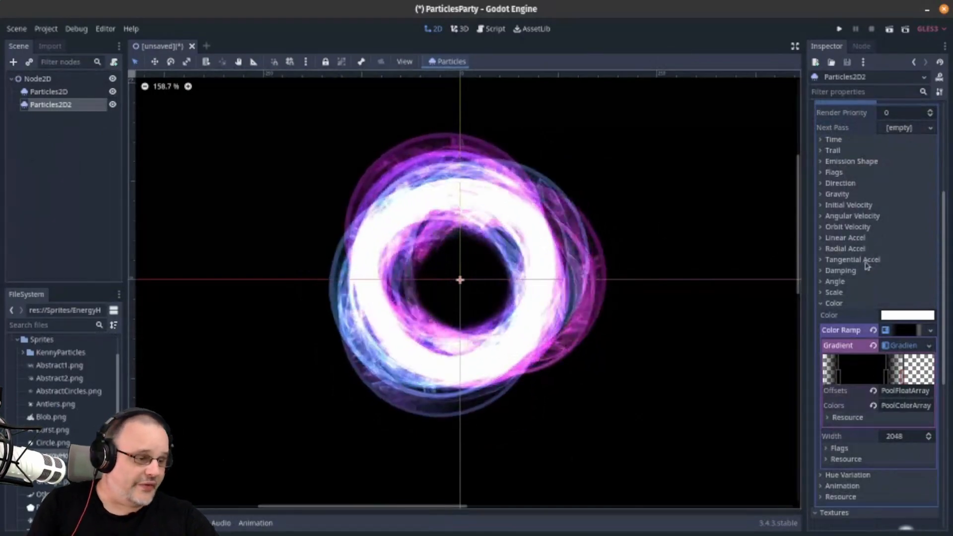
Try resetting the radial acceleration curve and emission shape of Particles2D2, undo both resets, and recheck the curve settings
scroll(868, 259, "up", 5)
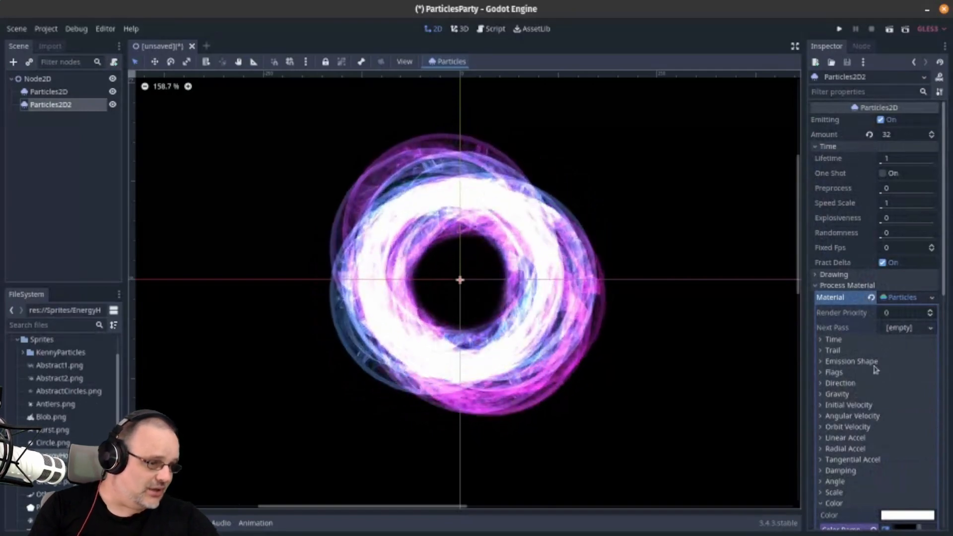
left_click(845, 448)
left_click(873, 490)
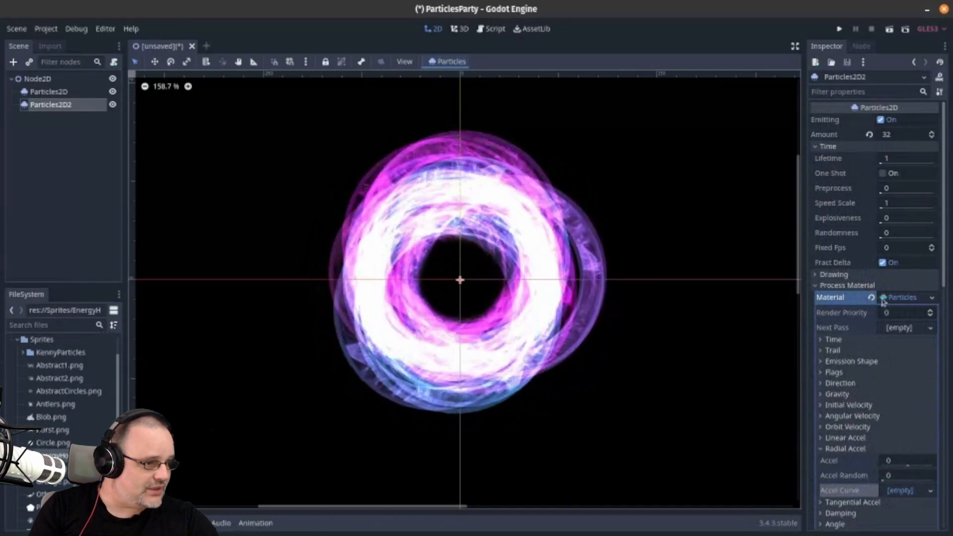
left_click(850, 361)
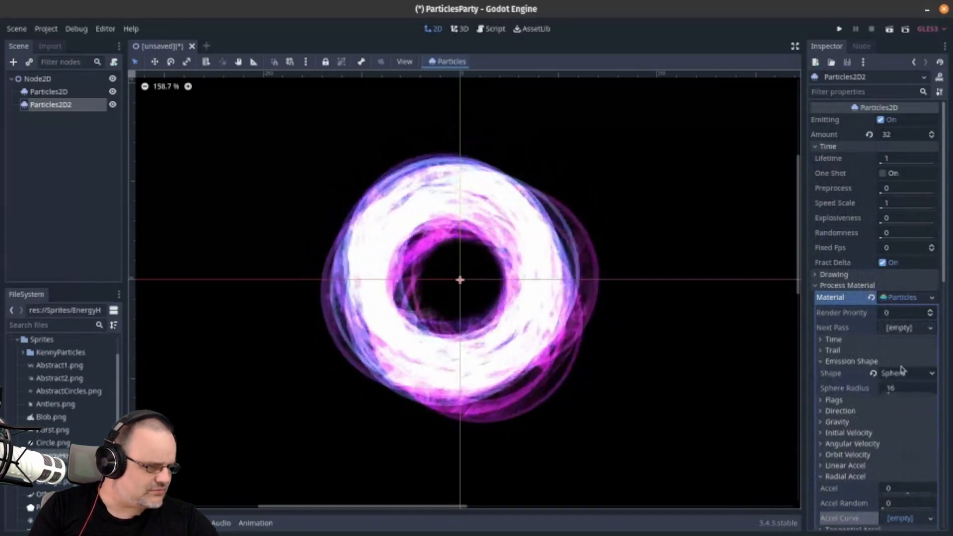
left_click(873, 373)
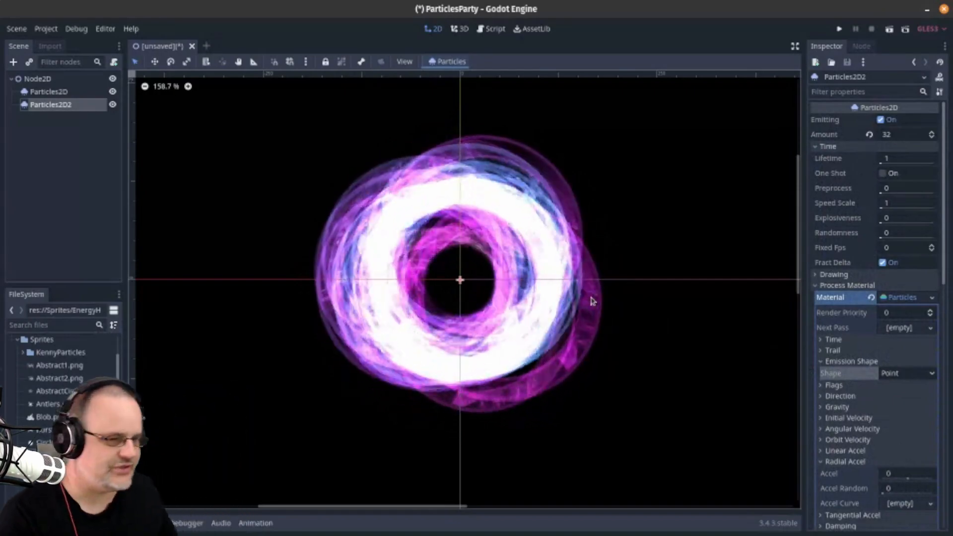
key("ctrl+z")
key("ctrl+z")
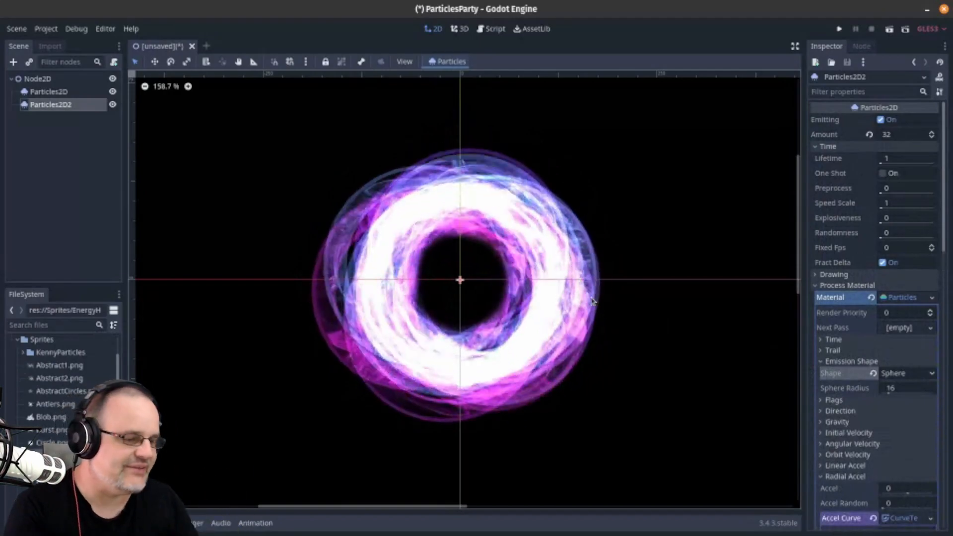
scroll(854, 360, "down", 3)
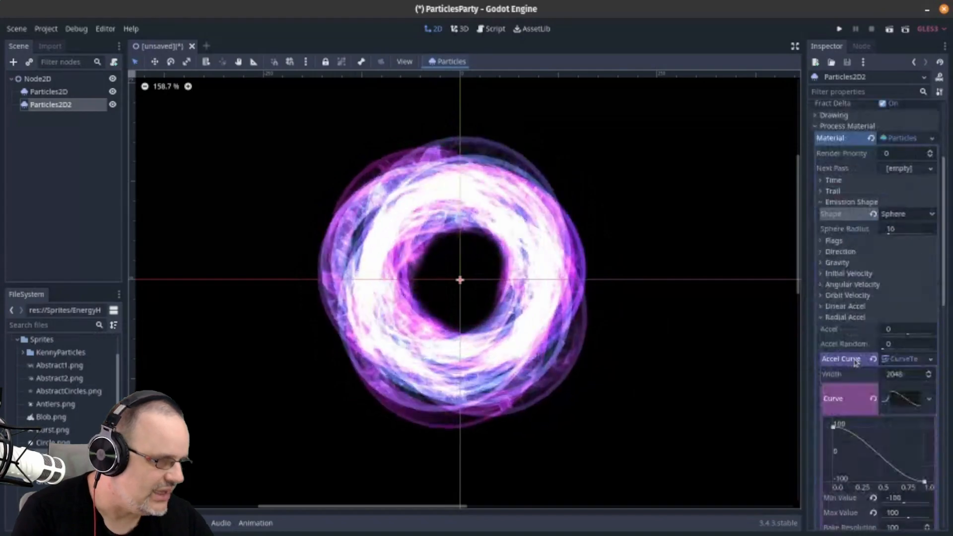
scroll(870, 409, "down", 3)
scroll(870, 409, "down", 2)
scroll(868, 397, "up", 6)
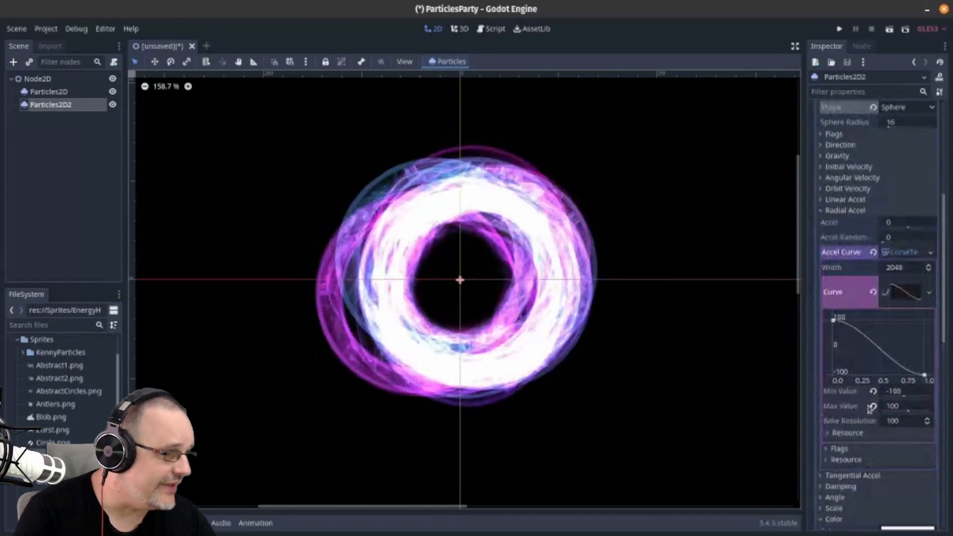
Recolor the purple stop near the start of the Particles2D color ramp gradient to green
left_click(94, 92)
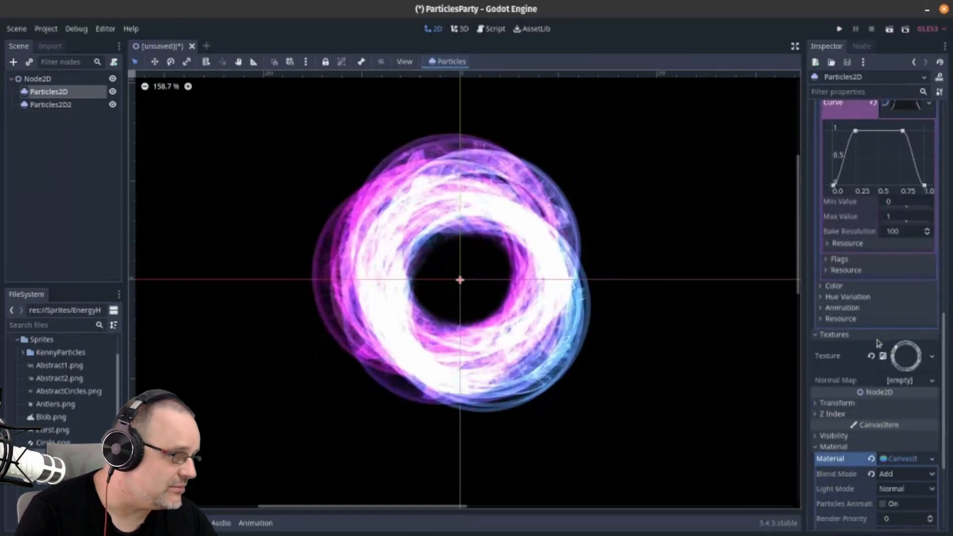
scroll(878, 350, "up", 5)
scroll(875, 347, "up", 5)
scroll(854, 345, "down", 10)
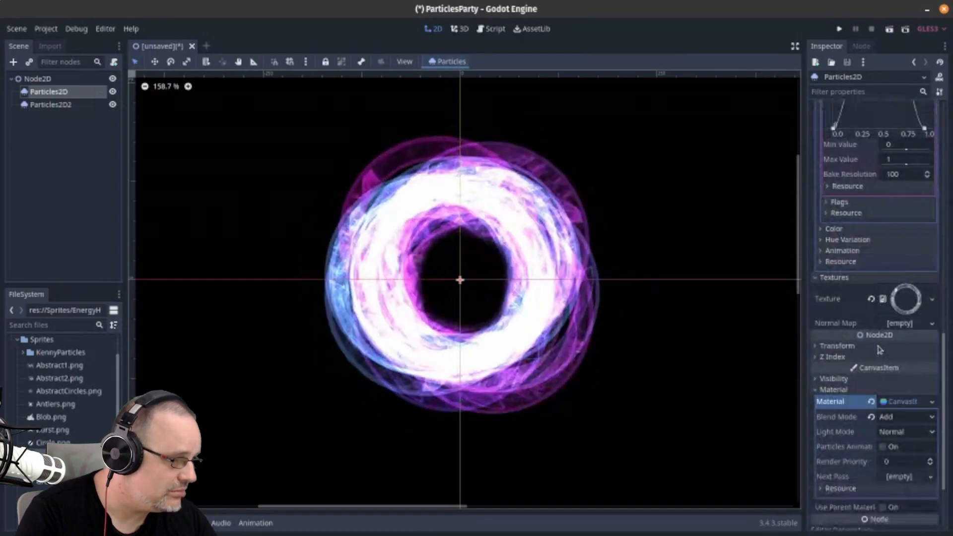
left_click(833, 229)
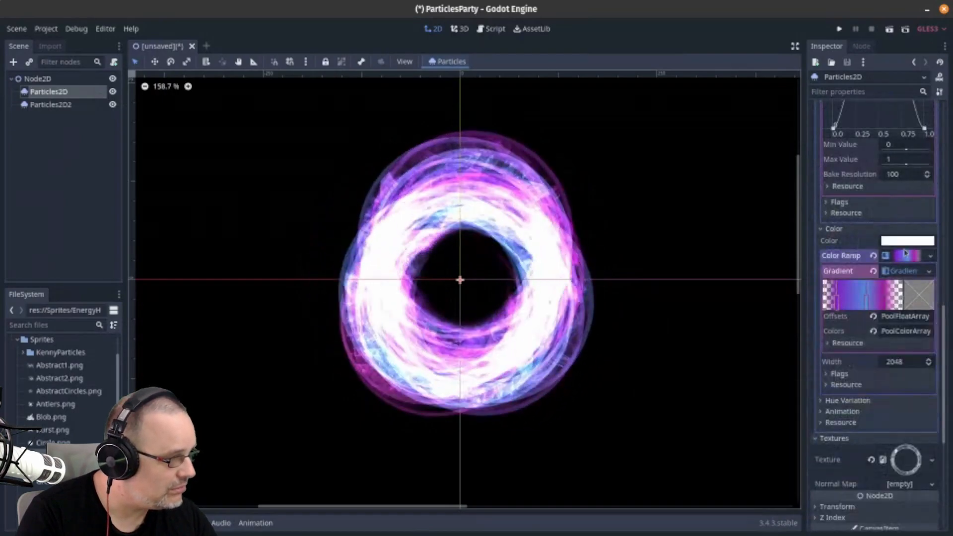
left_click(915, 306)
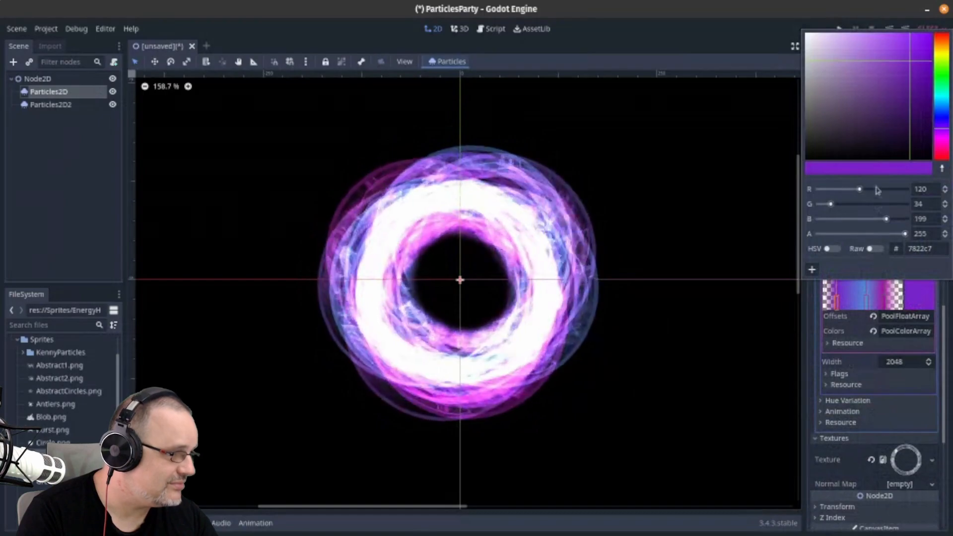
left_click_drag(940, 132, 947, 81)
left_click(855, 300)
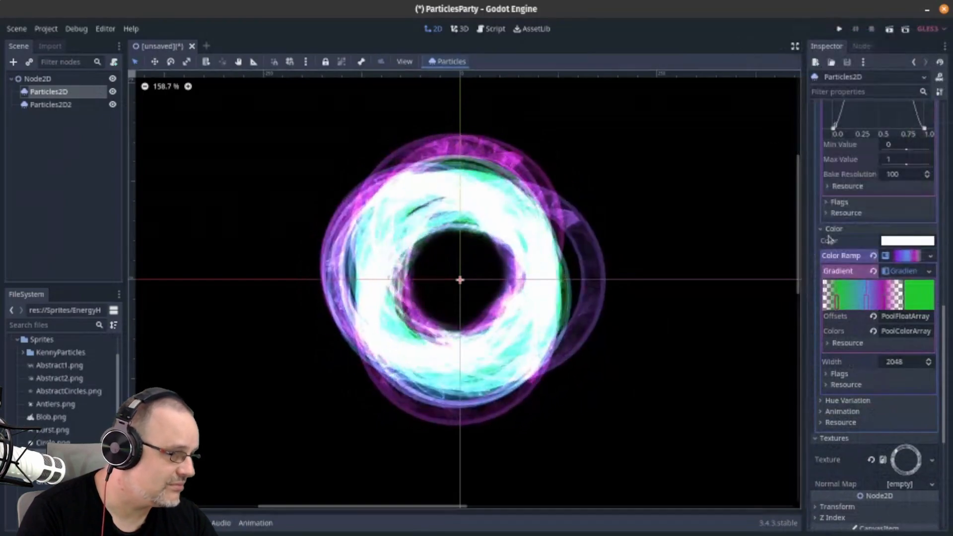
Recolor the blue middle stop of the Particles2D gradient to light green (7bd451)
left_click(865, 301)
left_click(919, 303)
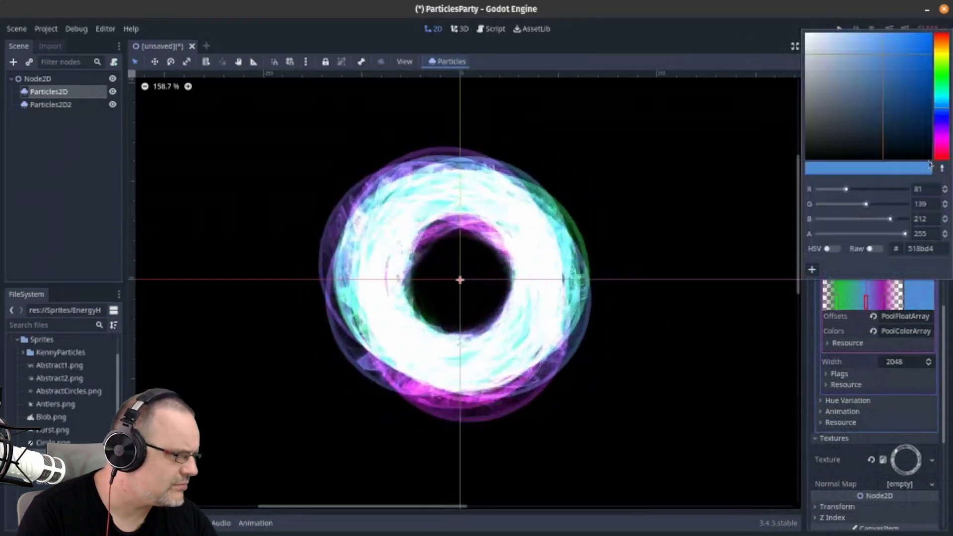
left_click_drag(946, 82, 944, 72)
left_click(728, 57)
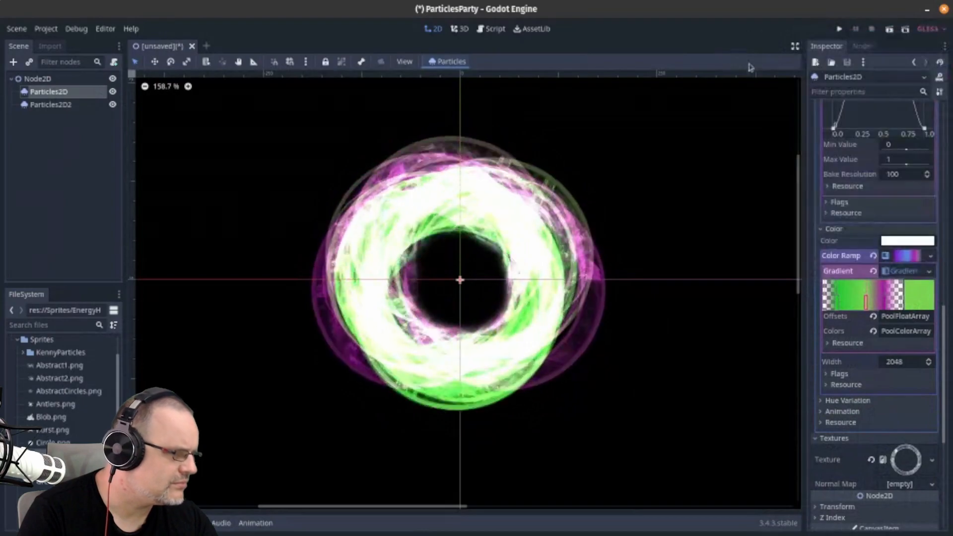
Try recoloring the semi-transparent purple stop near the end of the Particles2D gradient to dark green (b5112814)
left_click(888, 302)
left_click(918, 296)
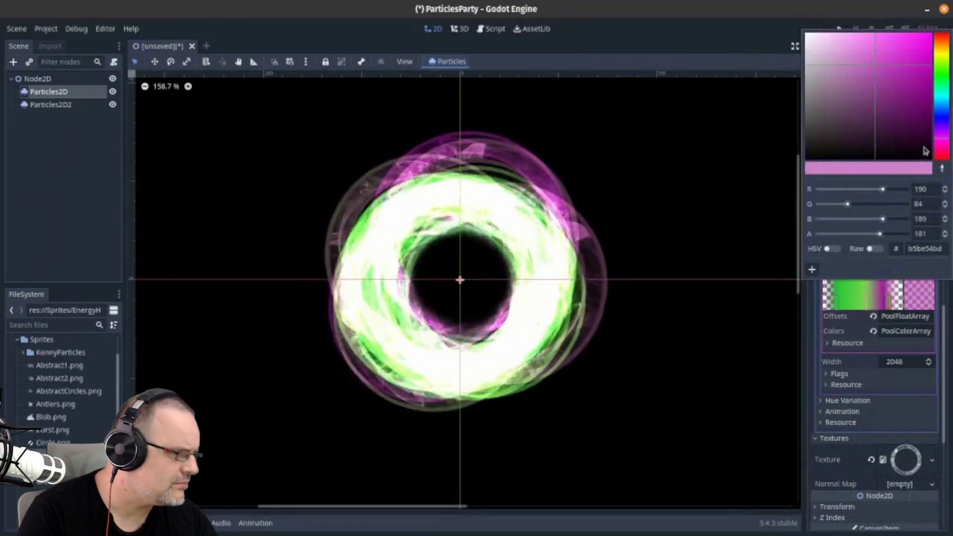
left_click(942, 83)
left_click_drag(909, 131, 876, 144)
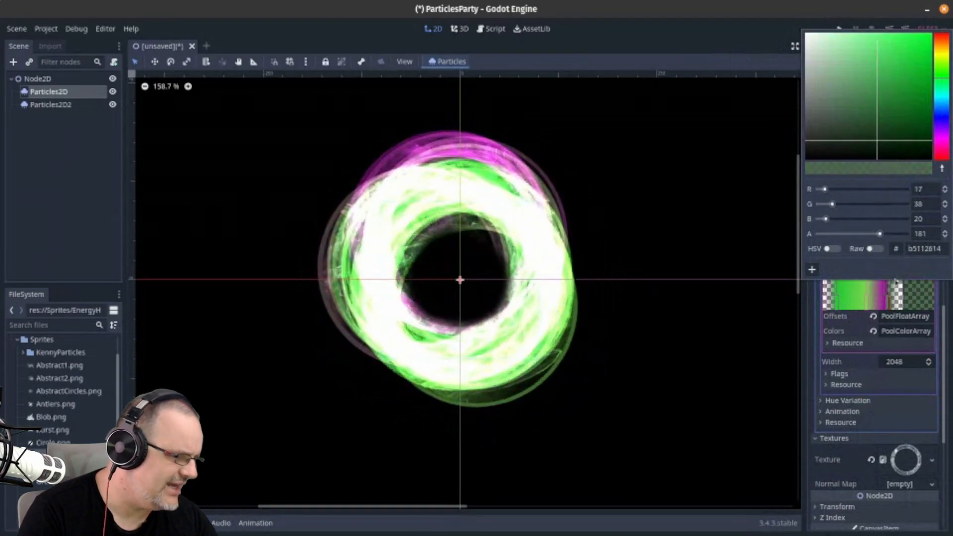
left_click(884, 312)
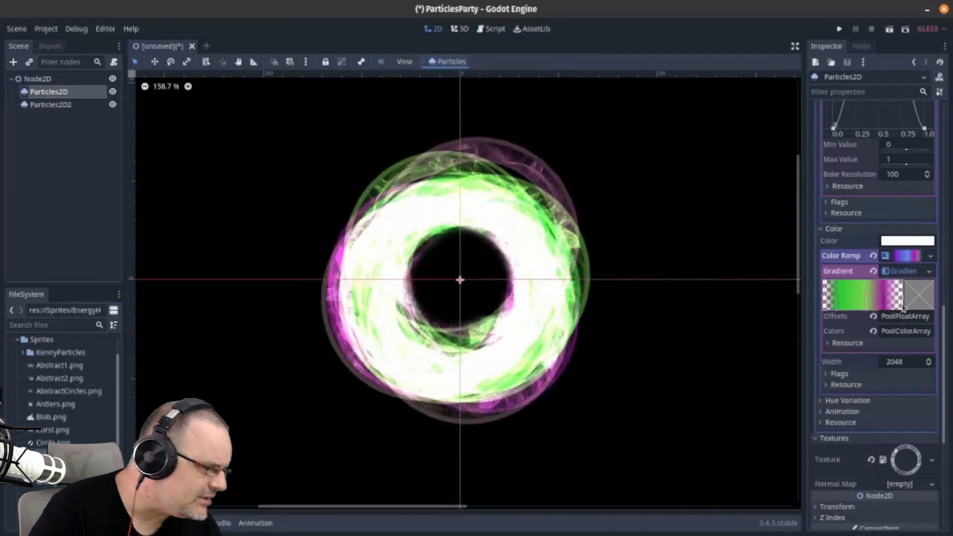
Remove the middle, purple and original end stops from the Particles2D gradient, and add a fully transparent green end stop (0065f025)
right_click(901, 306)
right_click(883, 309)
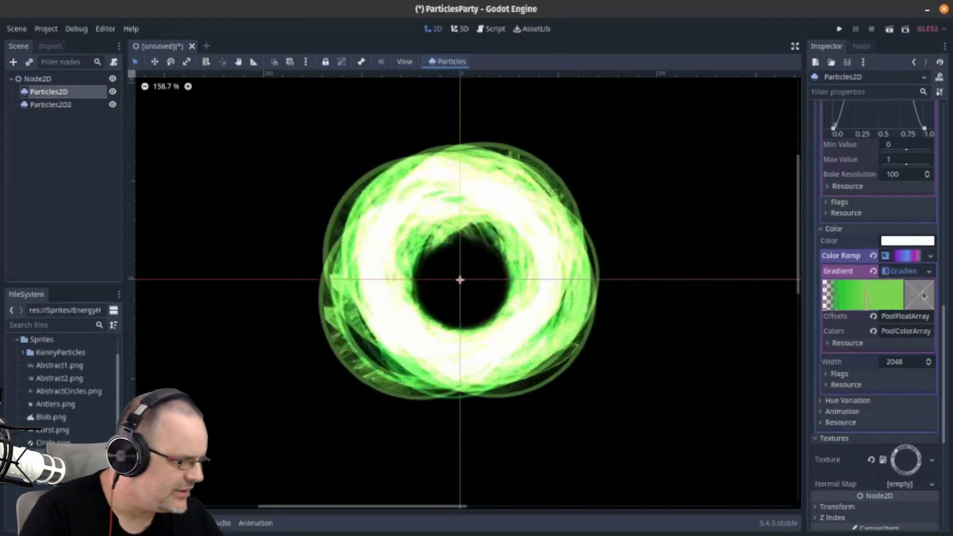
left_click(900, 300)
left_click(918, 287)
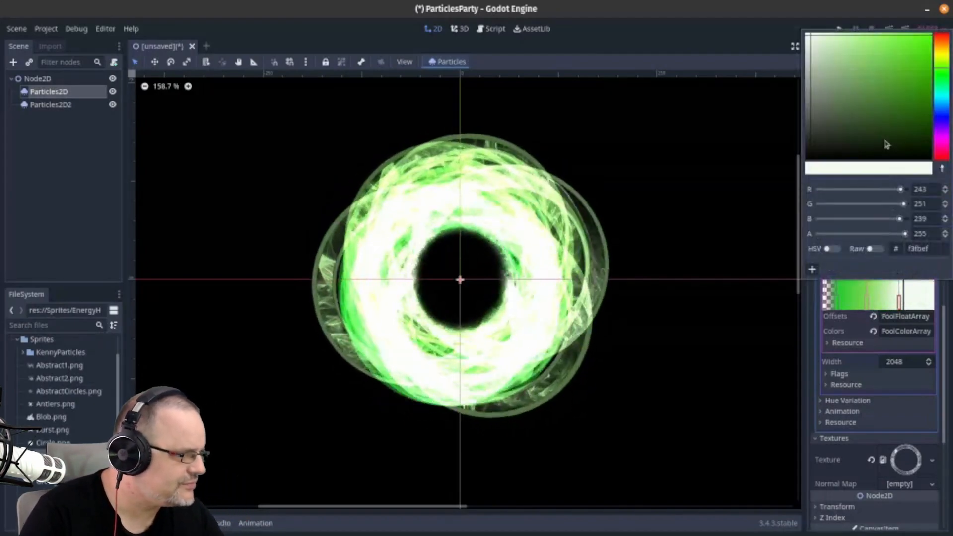
left_click(911, 40)
left_click_drag(904, 233, 793, 233)
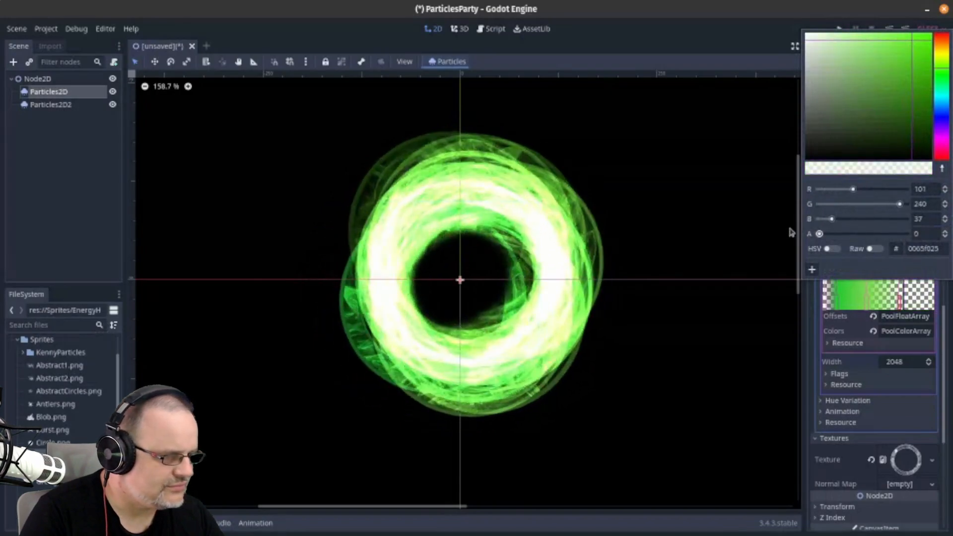
left_click(719, 56)
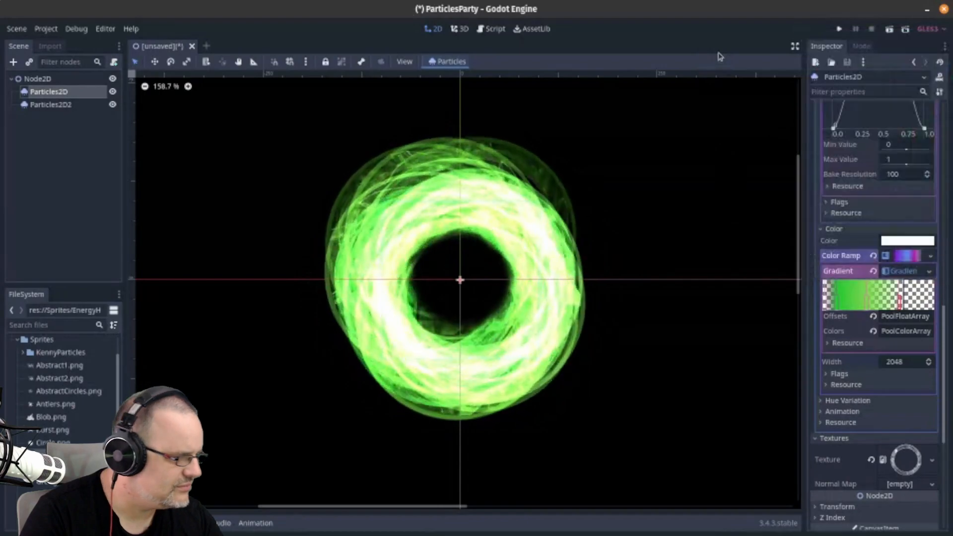
double_click(917, 303)
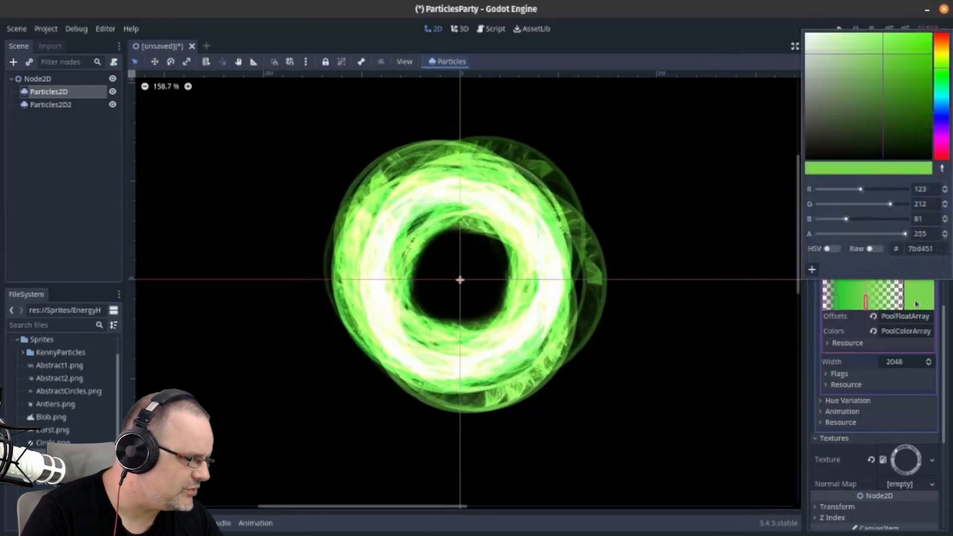
right_click(867, 308)
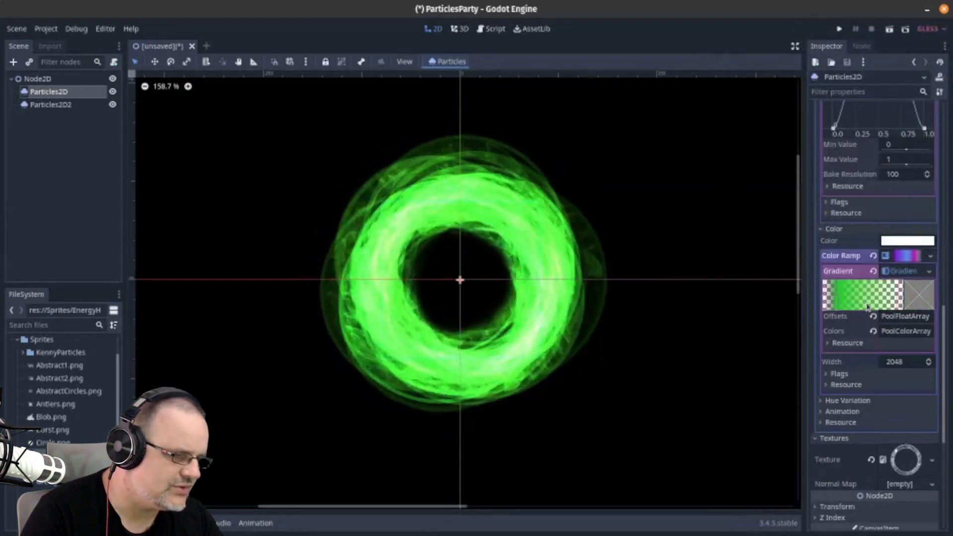